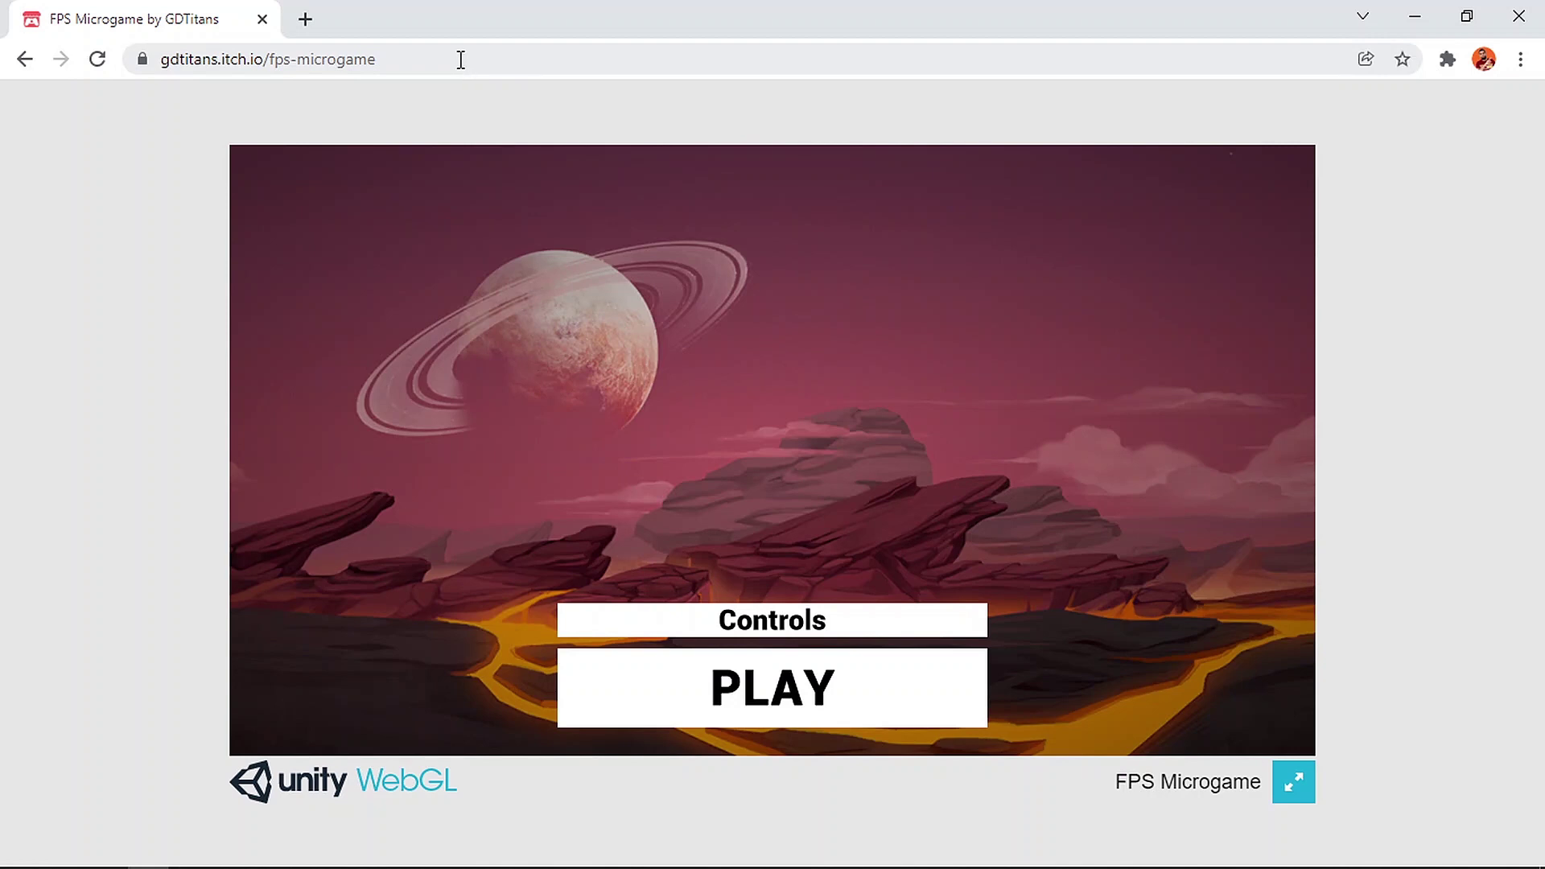
{"action": "left_click", "coordinate": [458, 61]}
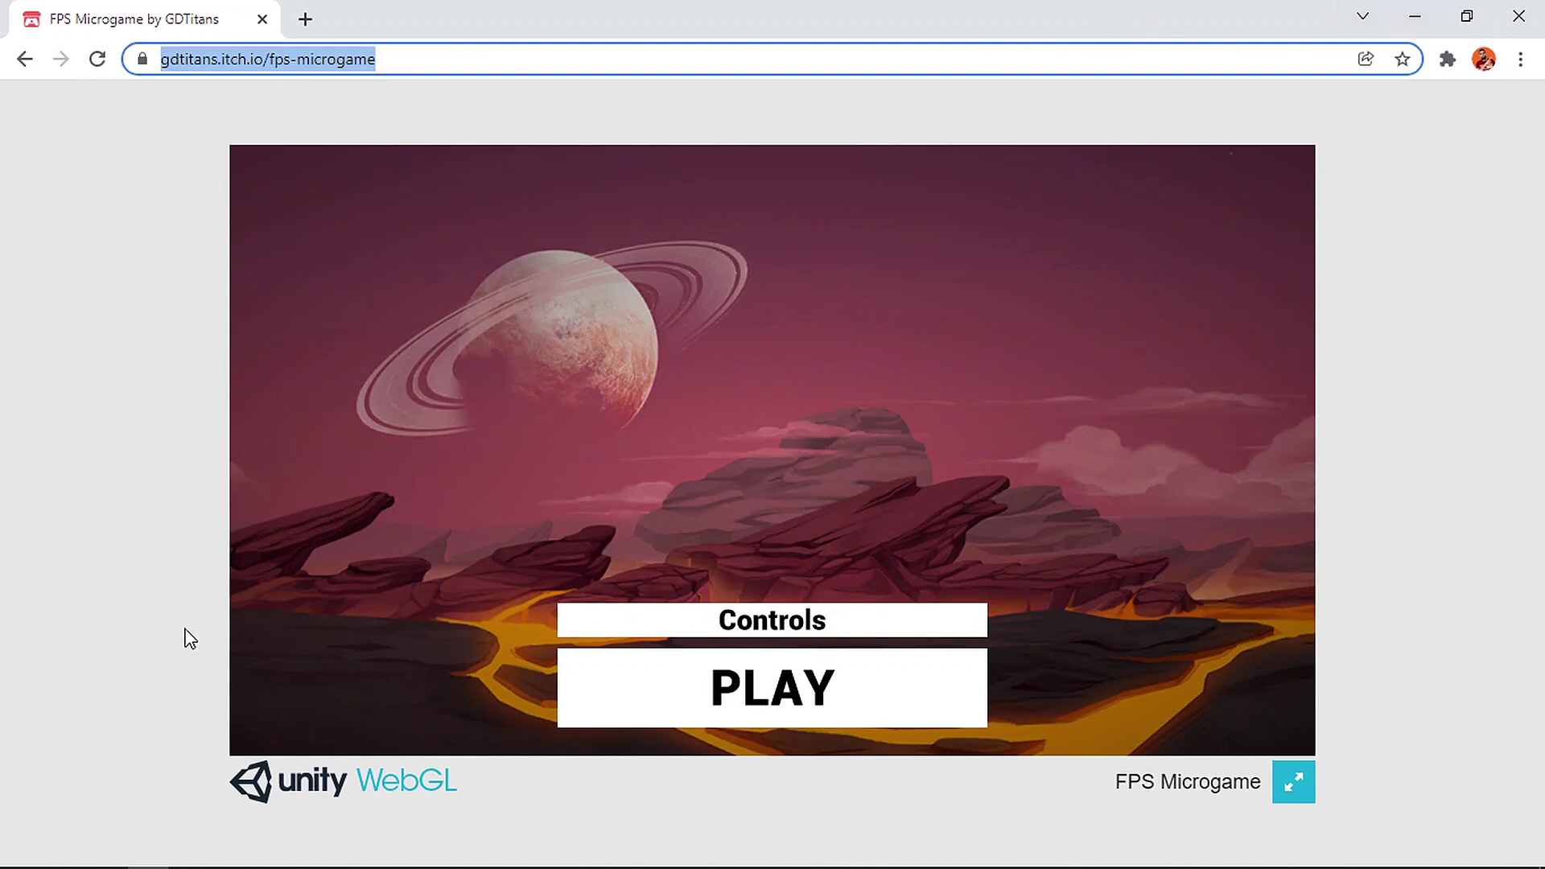
{"action": "left_click", "coordinate": [149, 618]}
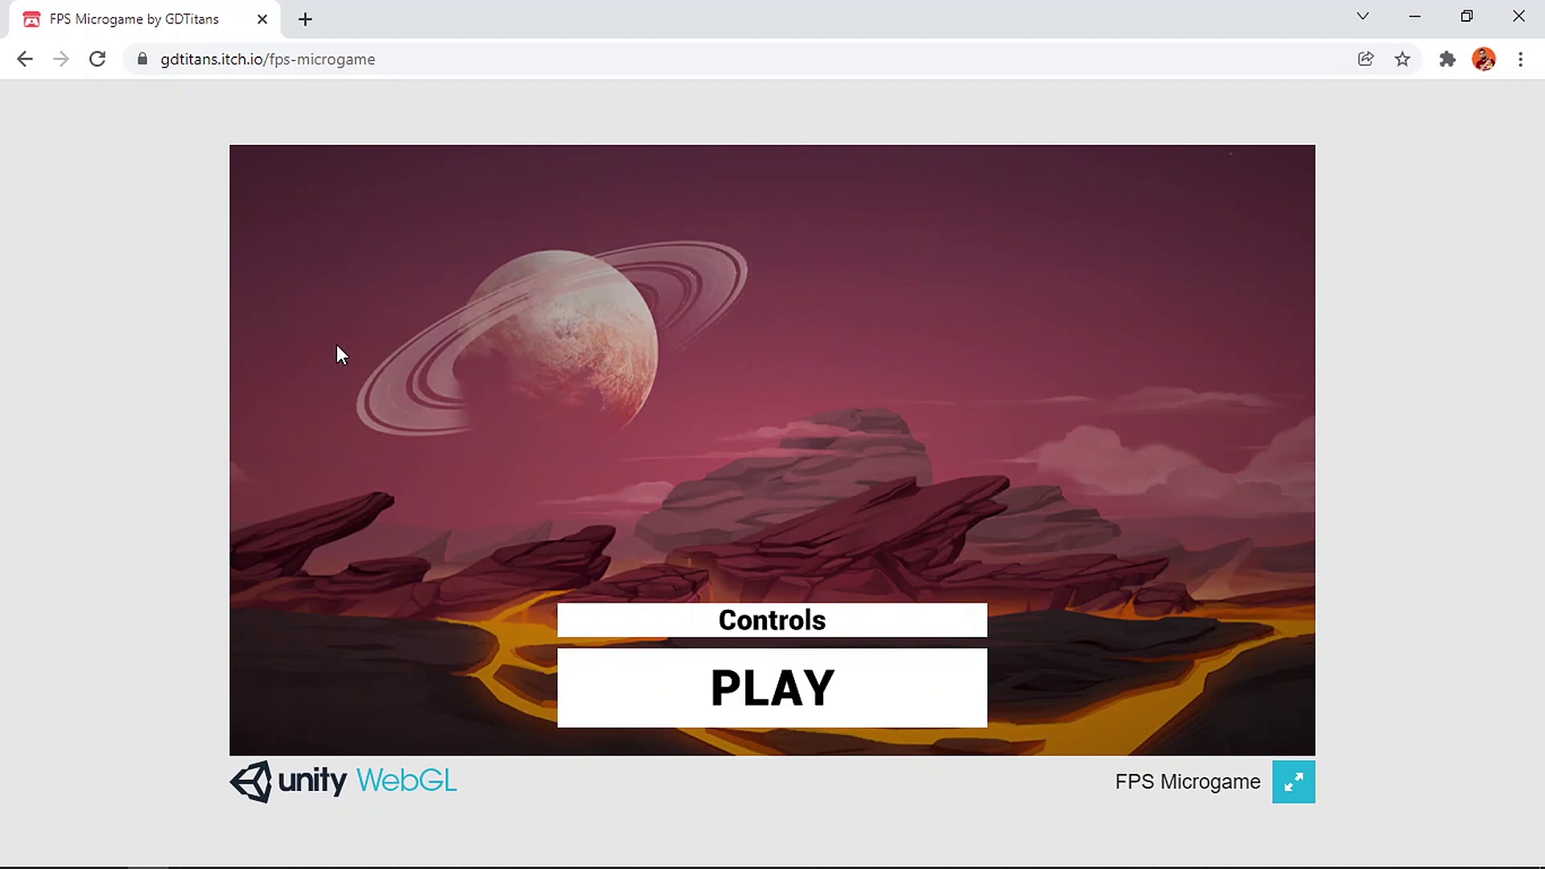
{"action": "left_click", "coordinate": [445, 60]}
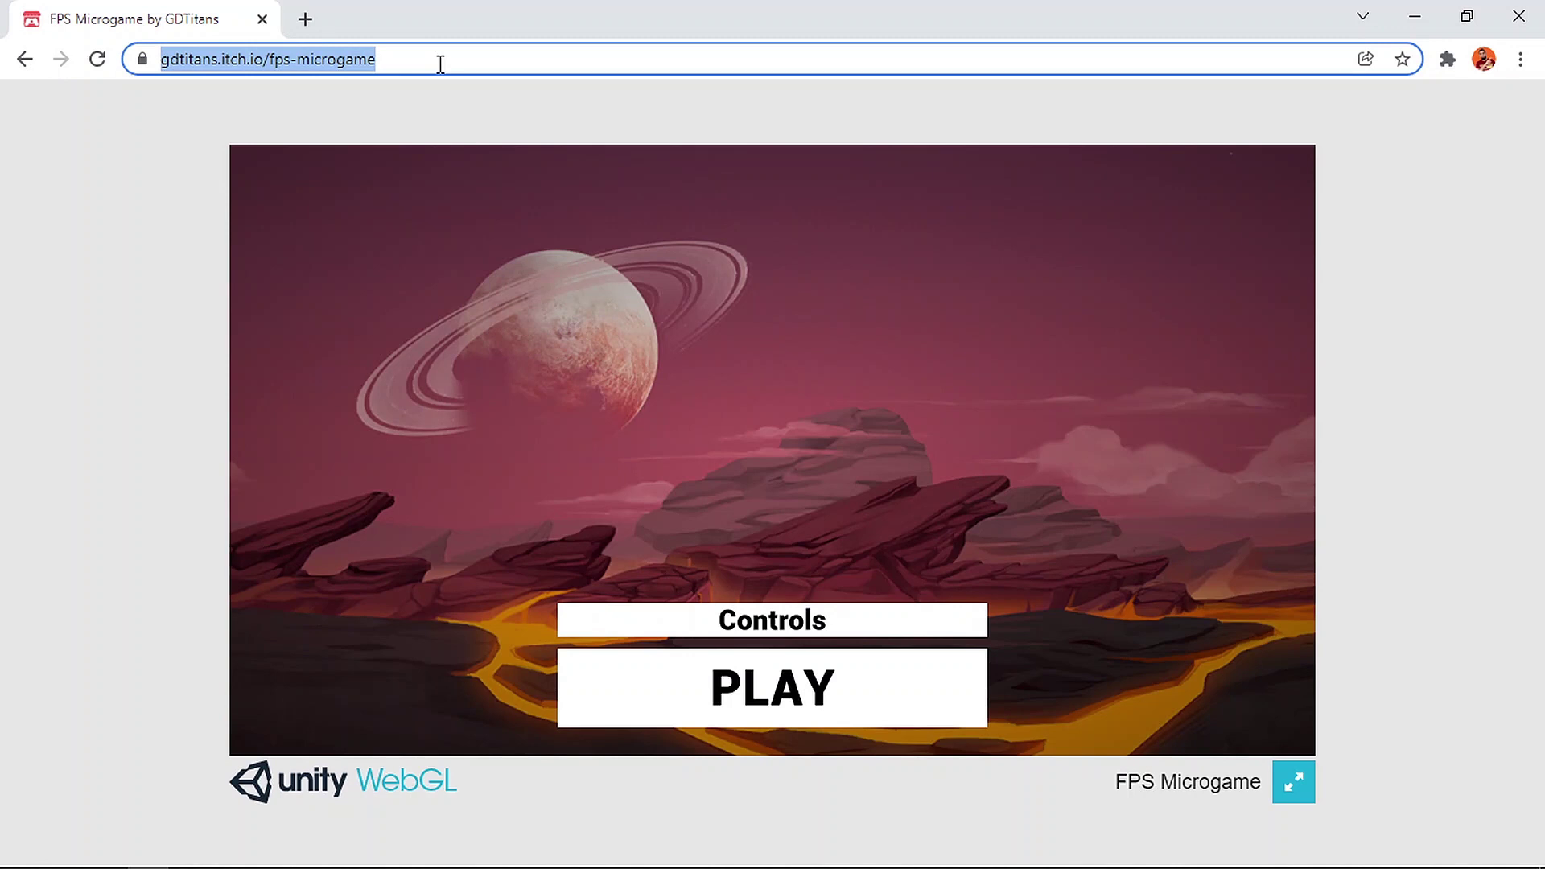
Step: Play the published FPS Microgame in the browser and shoot at the enemy beyond the doorway
{"action": "left_click", "coordinate": [791, 704]}
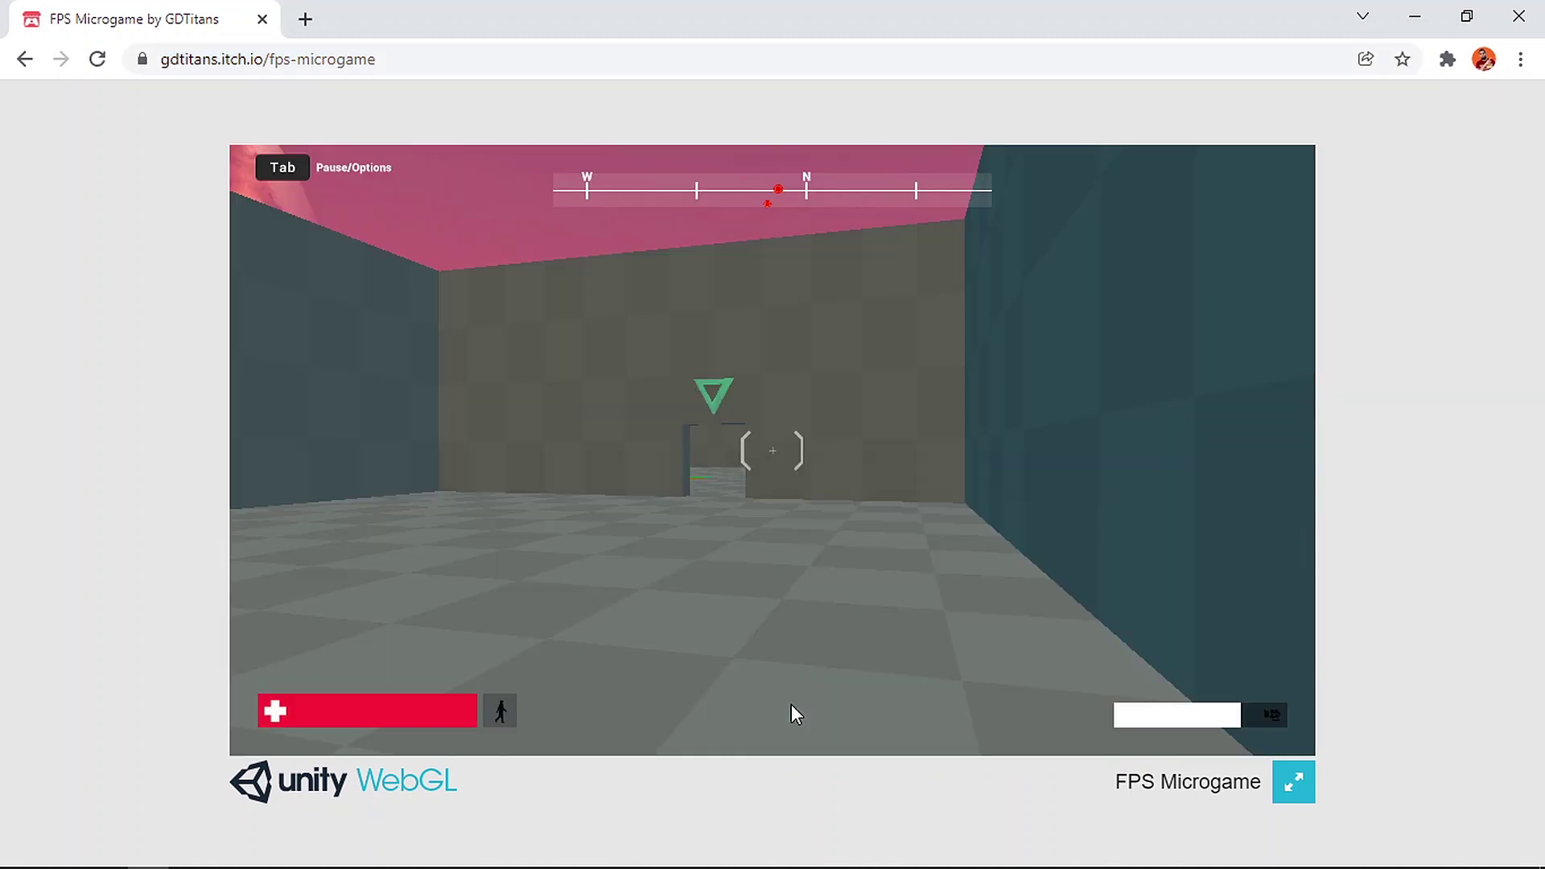
{"action": "key", "text": "w"}
{"action": "left_click", "coordinate": [772, 451]}
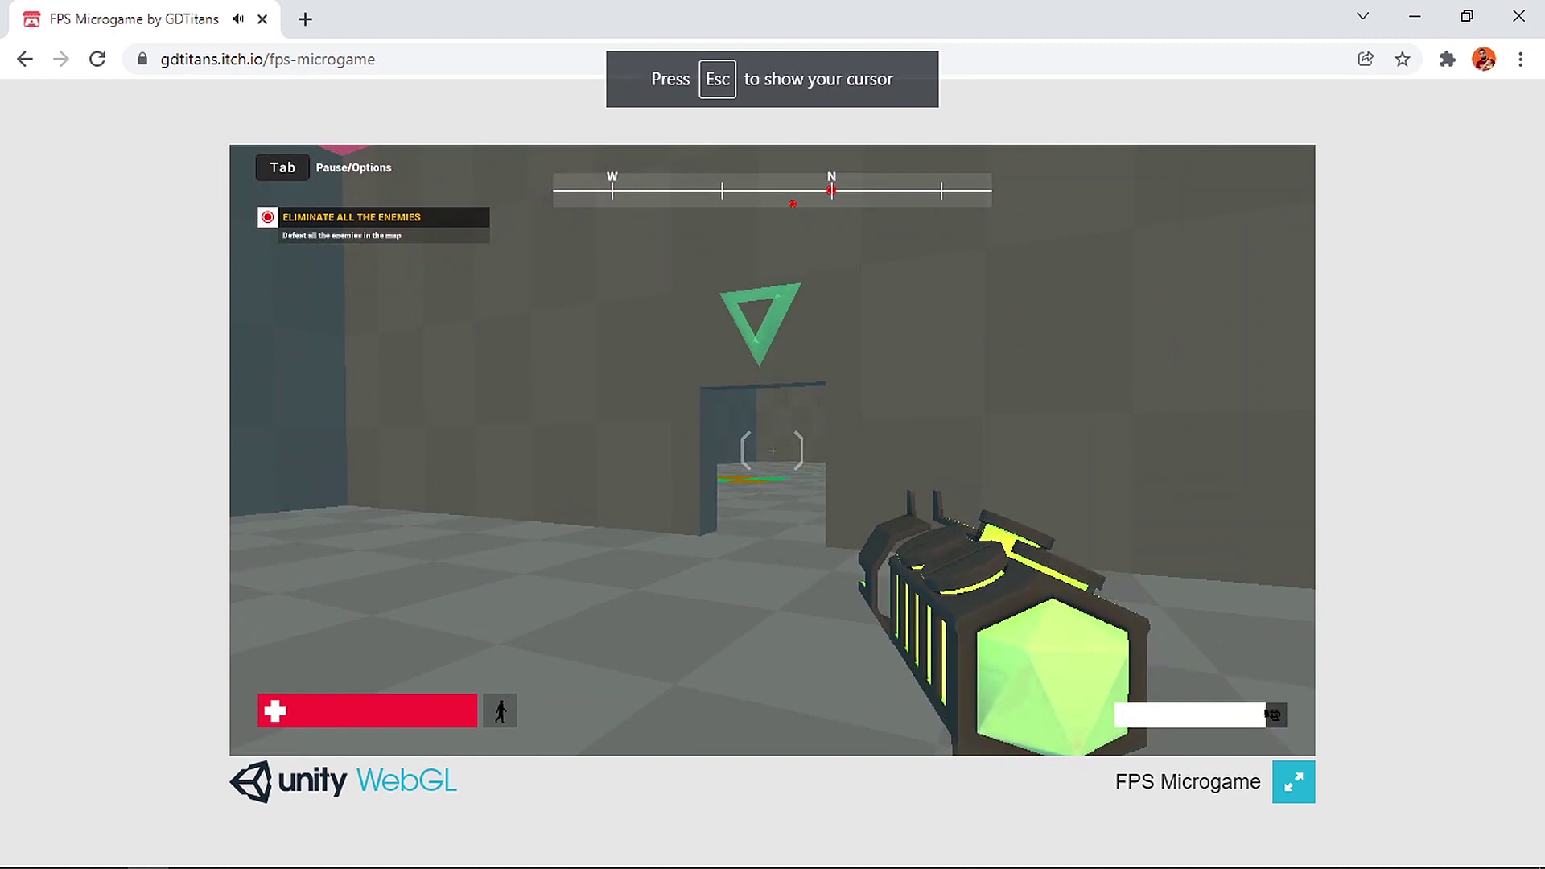
{"action": "left_click", "coordinate": [772, 451]}
{"action": "left_click", "coordinate": [772, 451]}
{"action": "key", "text": "w"}
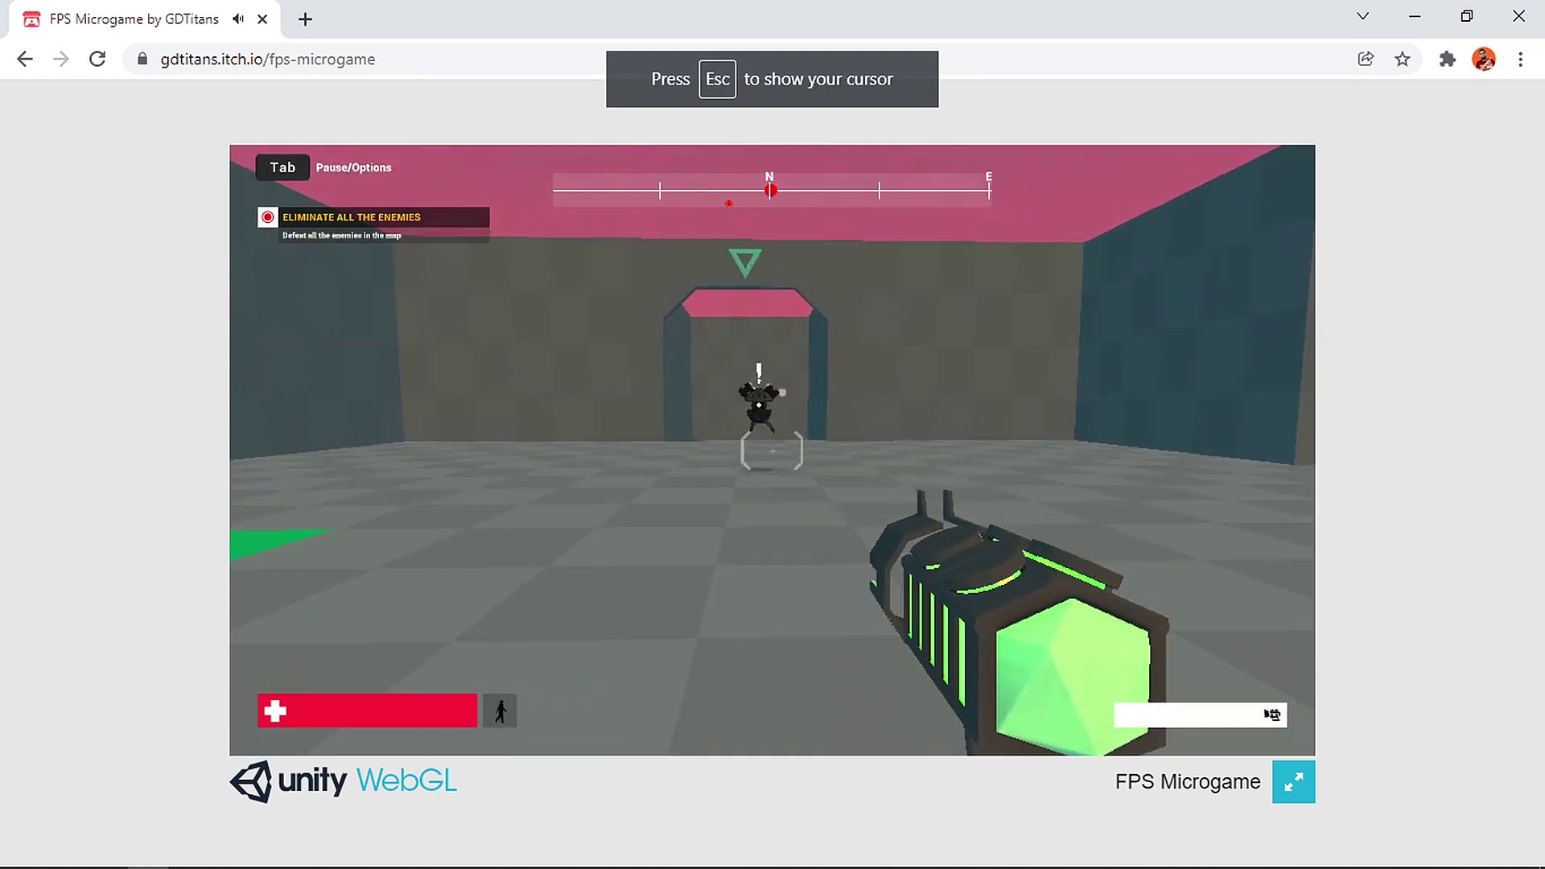
{"action": "left_click", "coordinate": [772, 450]}
{"action": "left_click", "coordinate": [773, 450]}
{"action": "left_click", "coordinate": [773, 451]}
{"action": "key", "text": "s"}
{"action": "left_click", "coordinate": [772, 450]}
{"action": "left_click", "coordinate": [773, 450]}
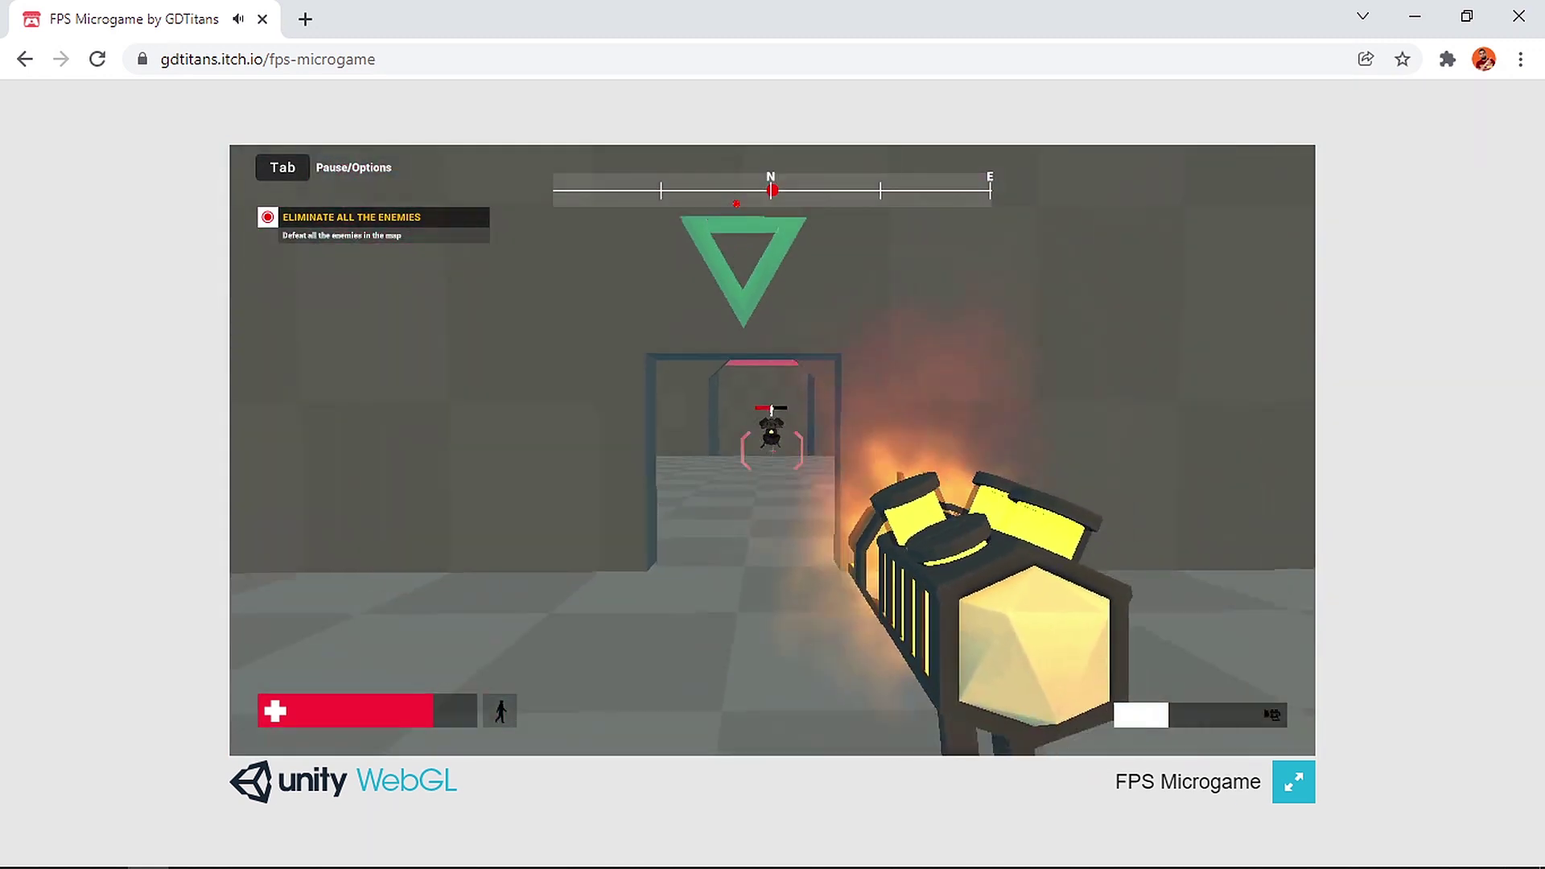
{"action": "left_click", "coordinate": [773, 451]}
{"action": "key", "text": "d"}
{"action": "key", "text": "w"}
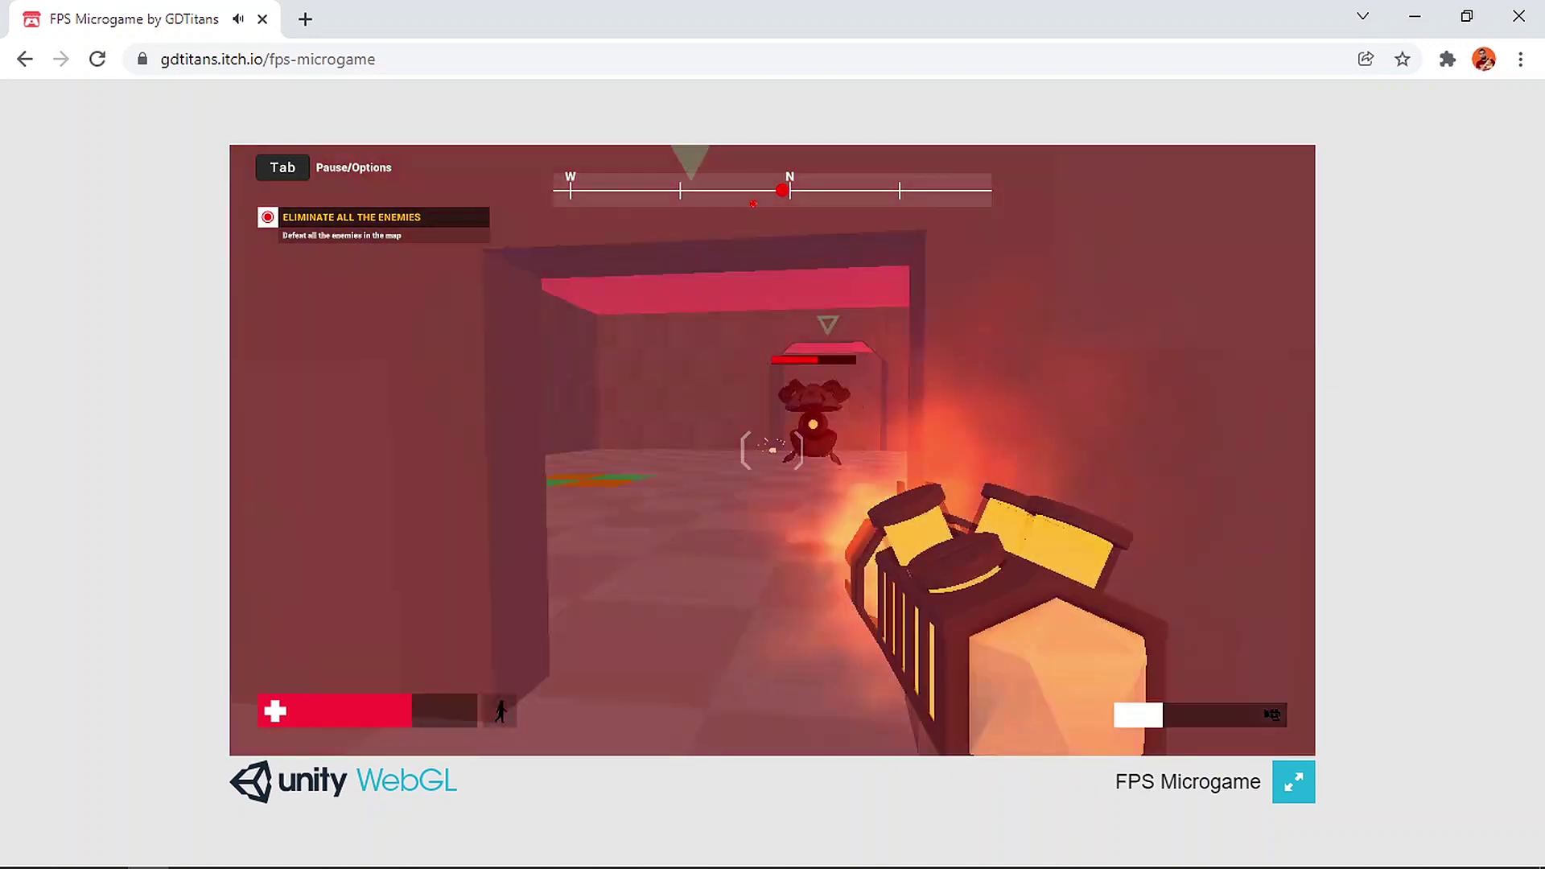
{"action": "left_click", "coordinate": [772, 451]}
{"action": "left_click", "coordinate": [773, 451]}
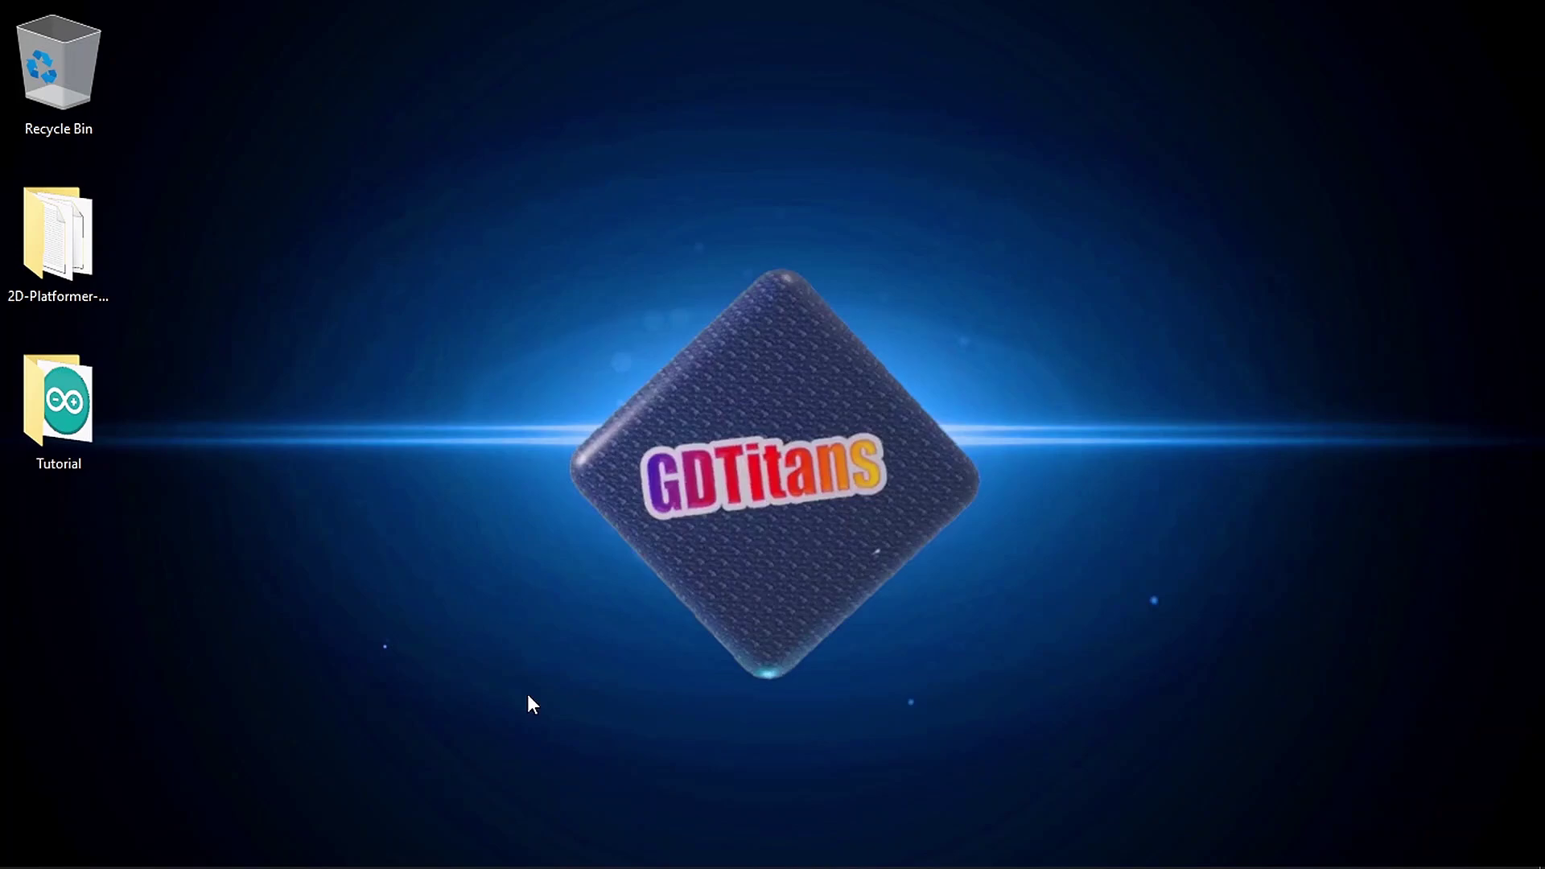
Step: Switch to Chrome and review the FPS Microgame template's page on the Unity Asset Store
{"action": "mouse_move", "coordinate": [272, 867]}
{"action": "left_click", "coordinate": [153, 852]}
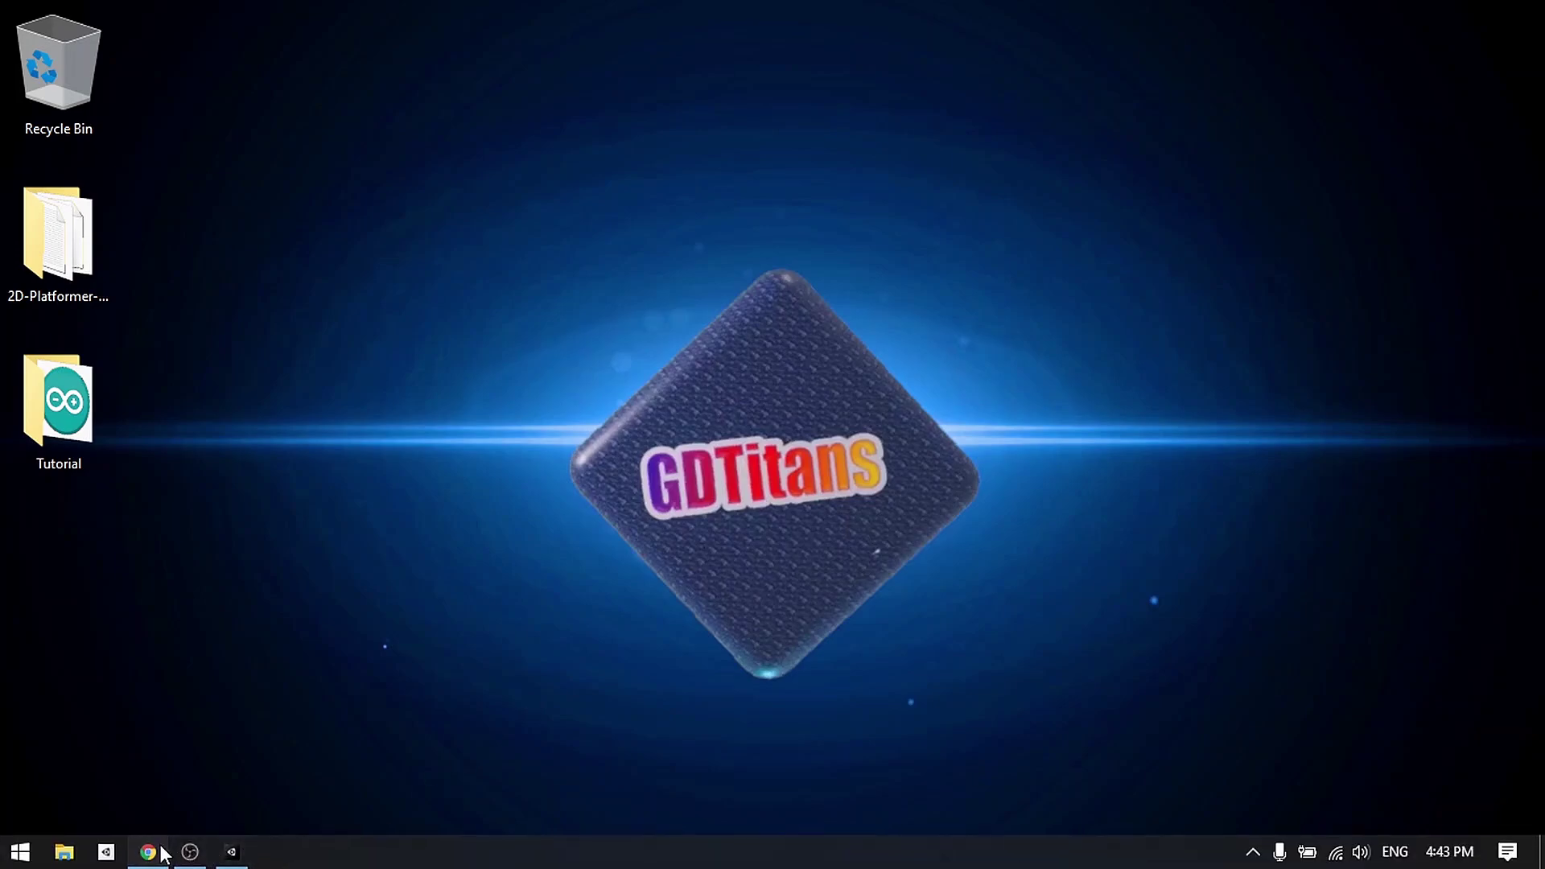
{"action": "left_click_drag", "start_coordinate": [975, 191], "coordinate": [1151, 191]}
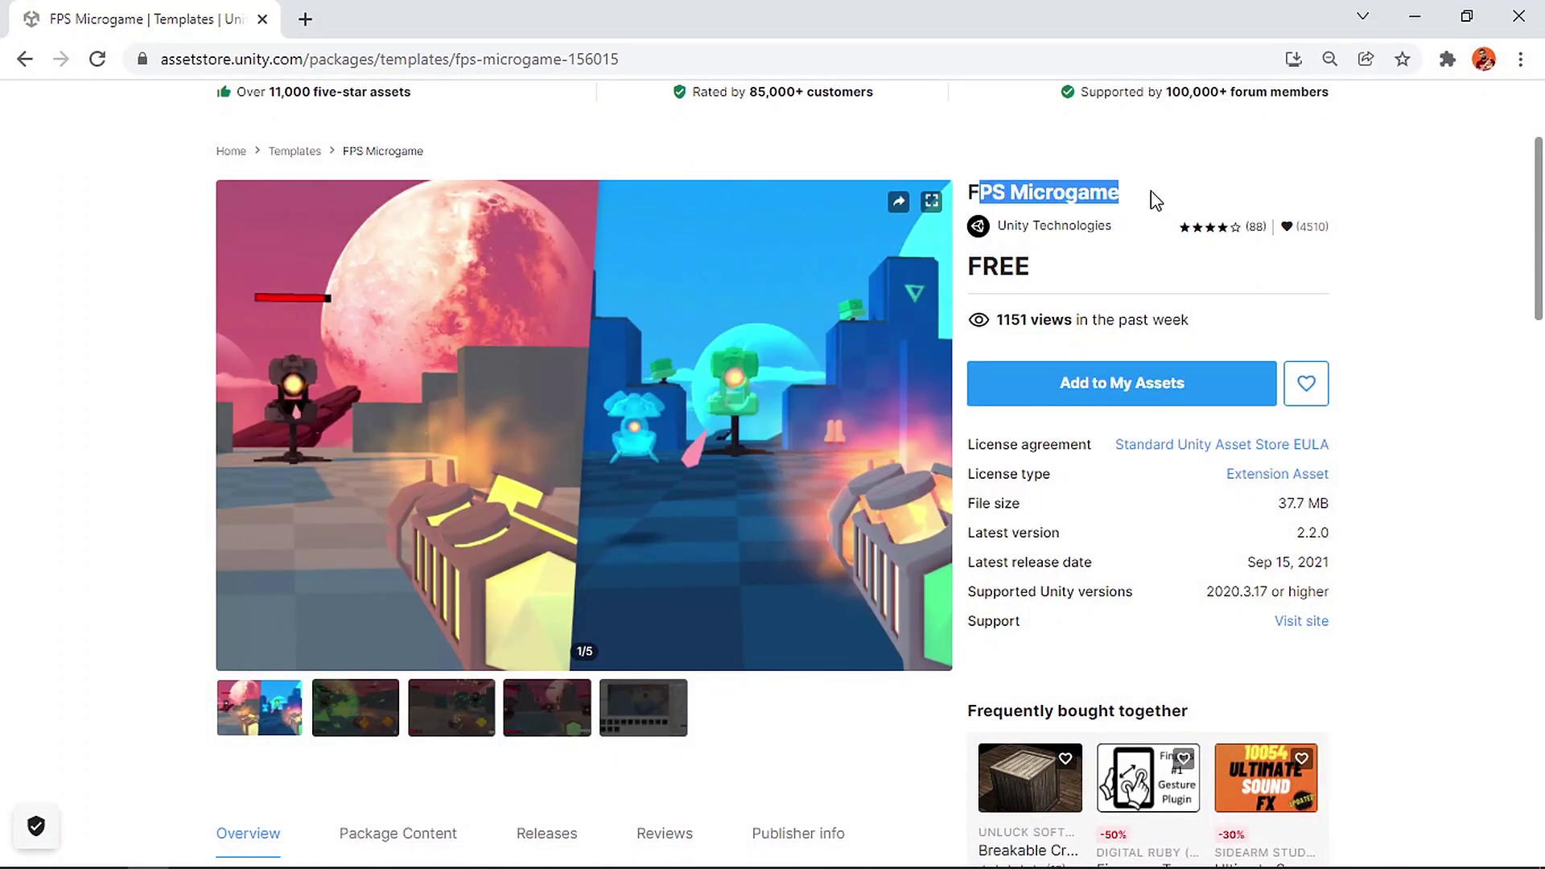
{"action": "scroll", "coordinate": [726, 432], "scroll_direction": "up", "scroll_amount": 3}
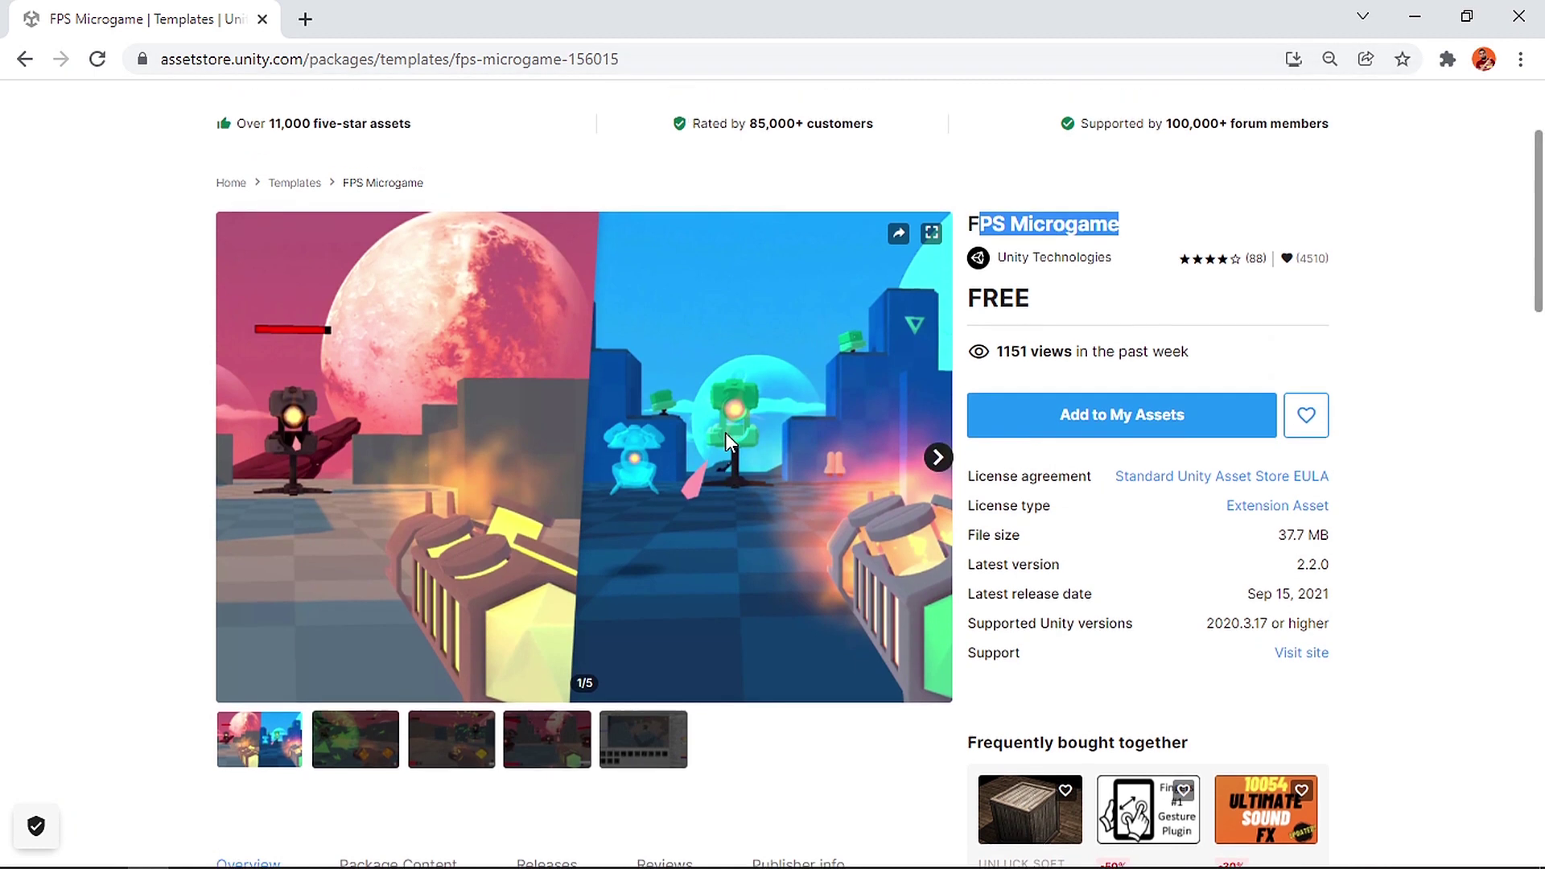
{"action": "scroll", "coordinate": [733, 436], "scroll_direction": "down", "scroll_amount": 3}
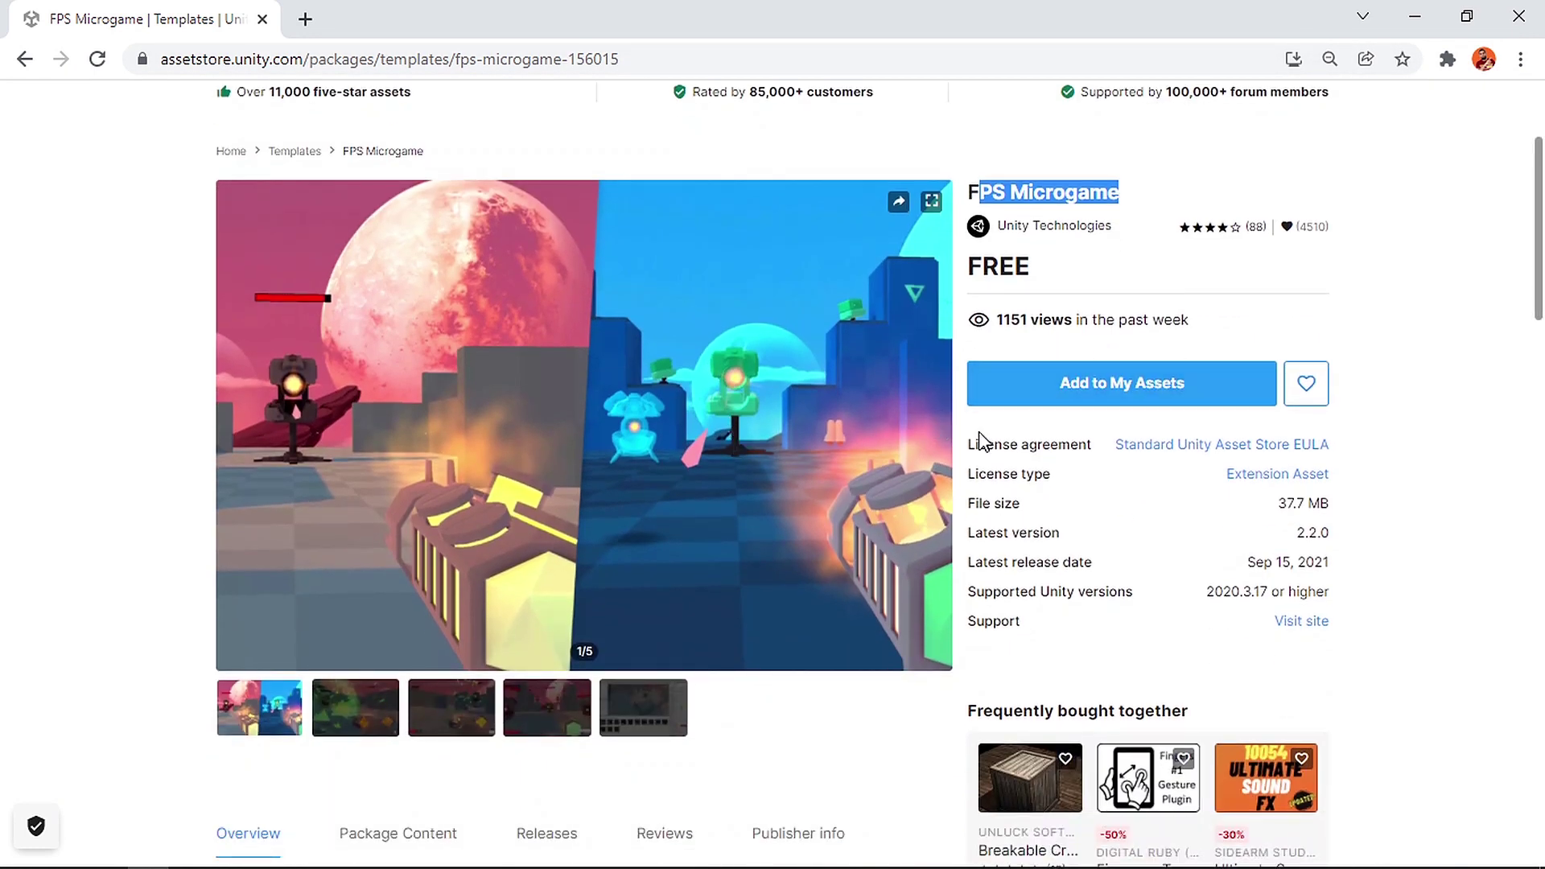
Step: Switch to the Unity editor and test-play the game from its intro menu, shooting the first enemy
{"action": "left_click", "coordinate": [234, 853]}
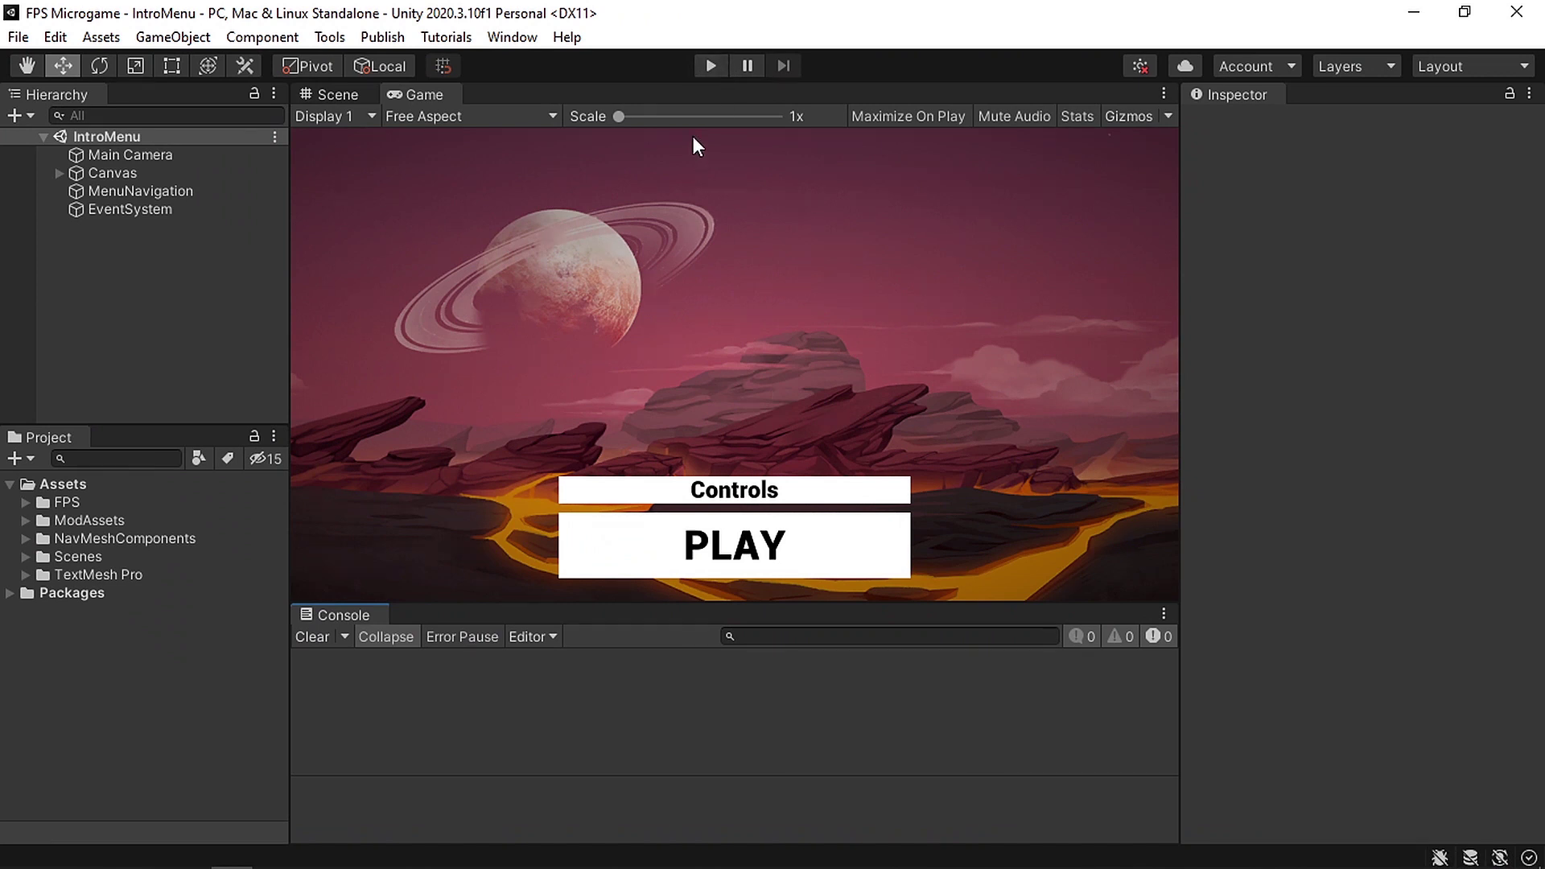
{"action": "left_click", "coordinate": [710, 66]}
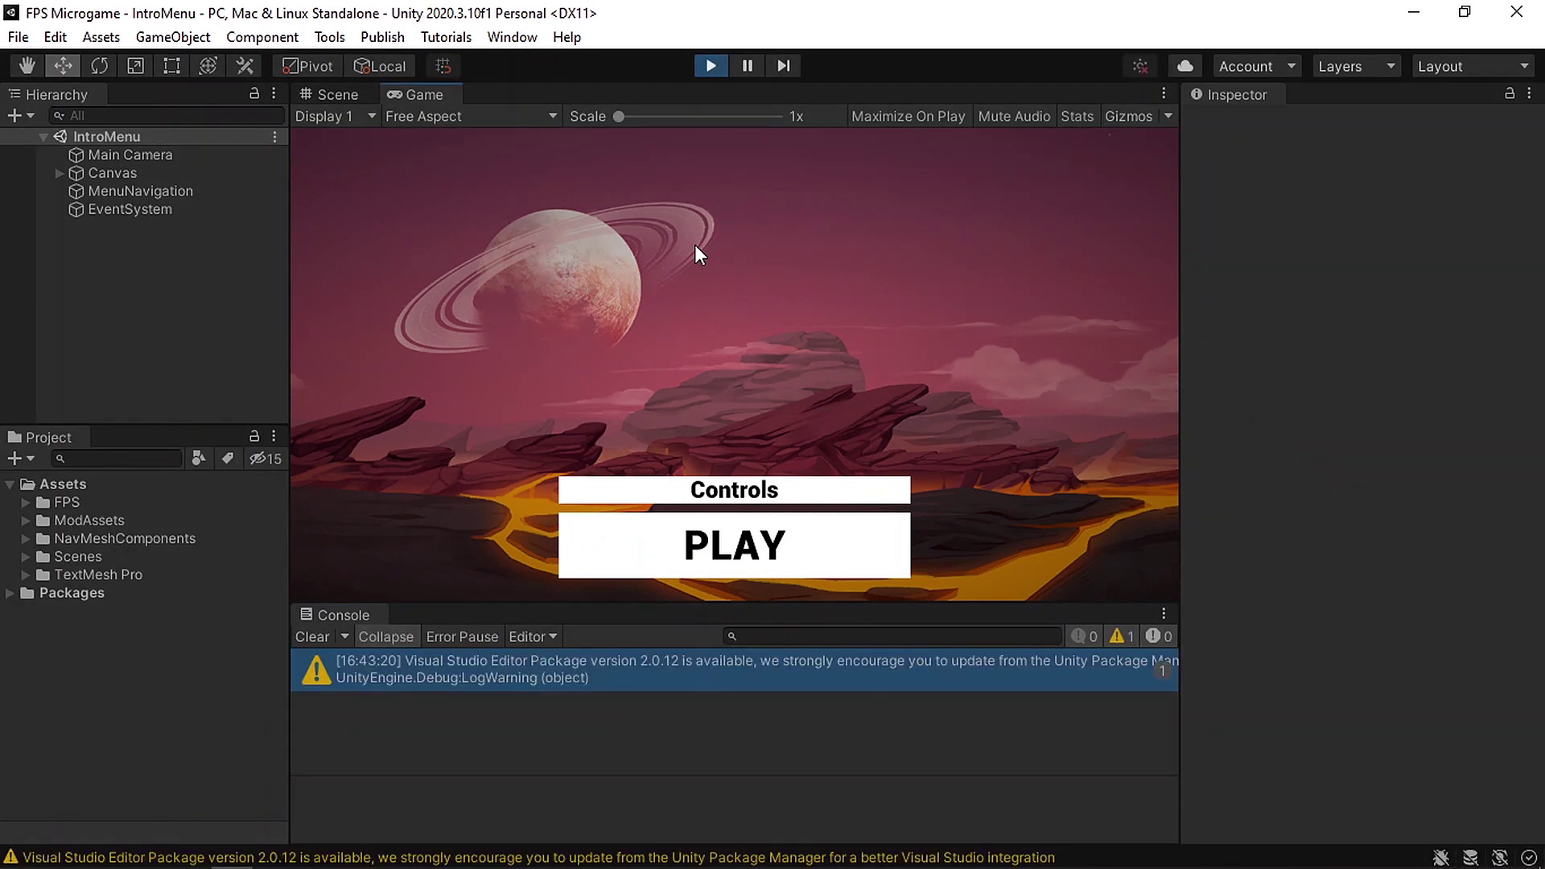
{"action": "left_click", "coordinate": [747, 552]}
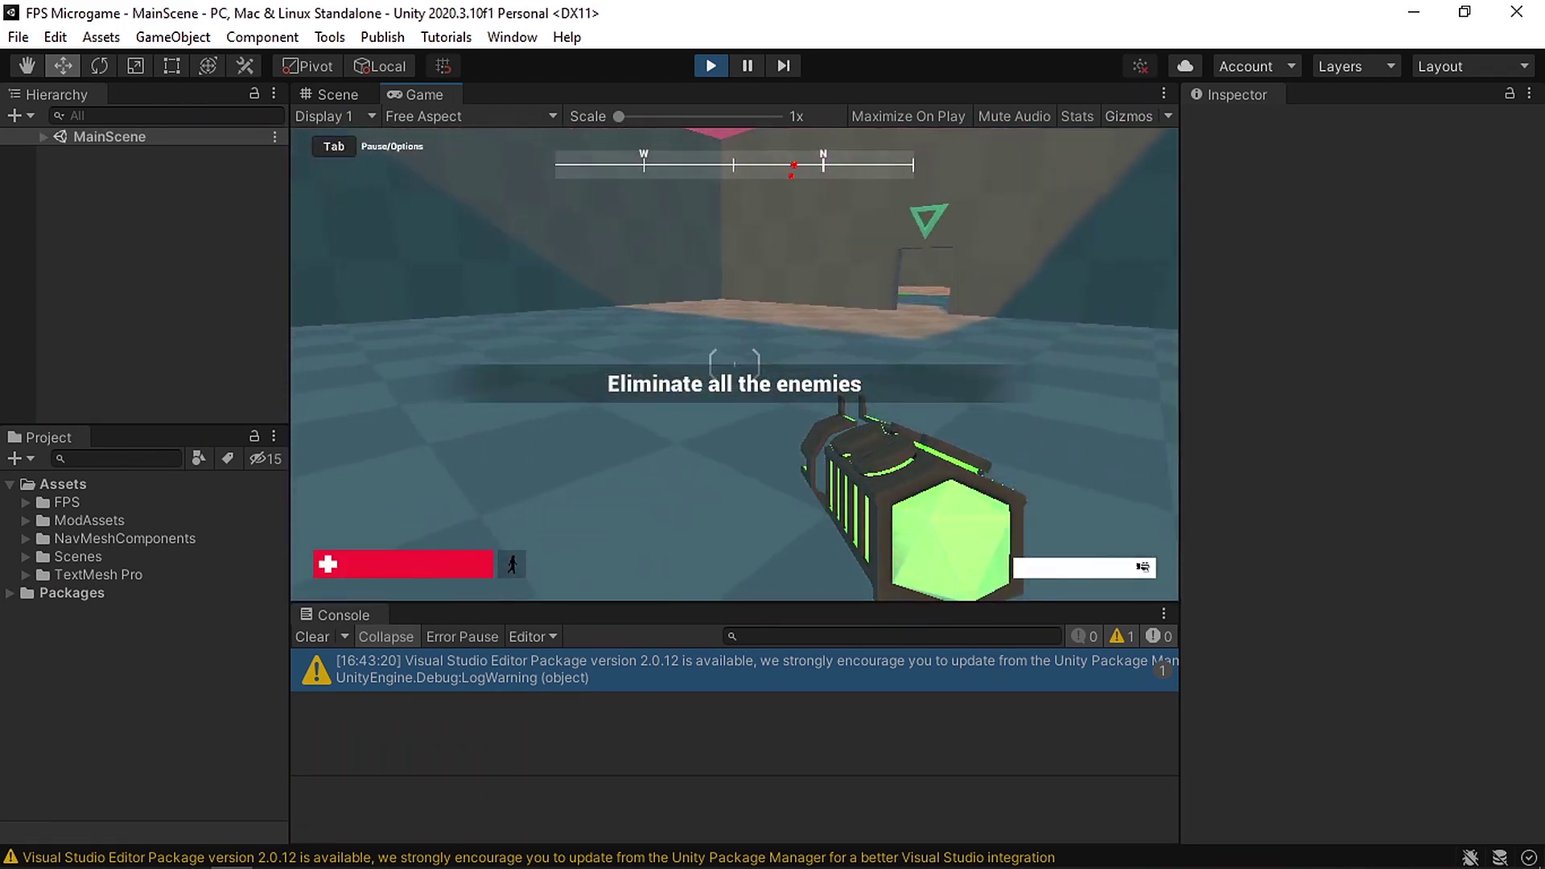
{"action": "key", "text": "w"}
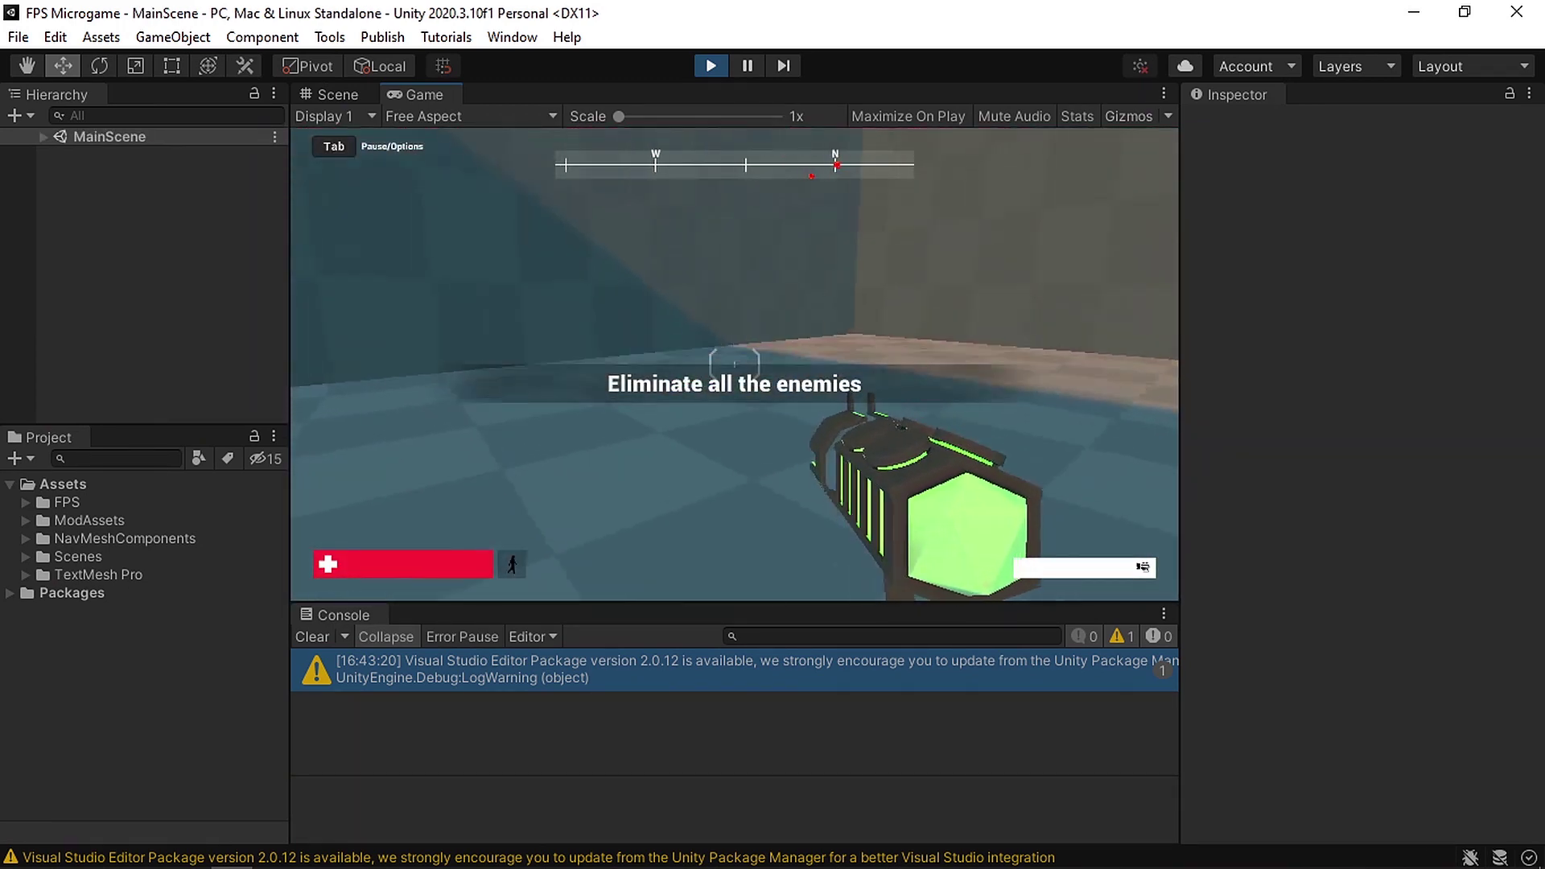
{"action": "key", "text": "w"}
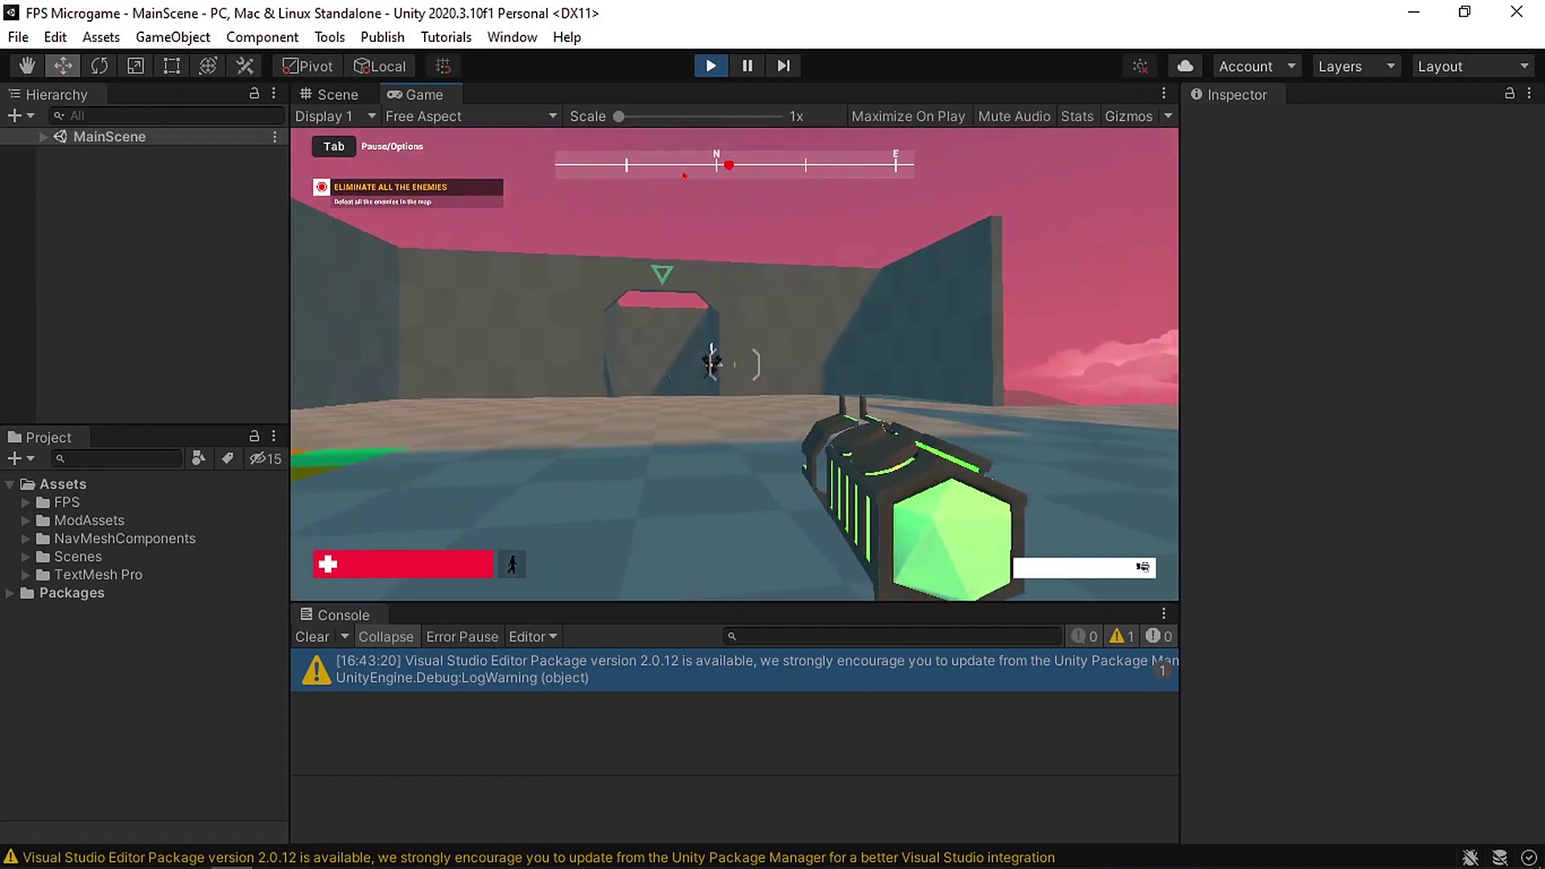
{"action": "key", "text": "w"}
{"action": "left_click", "coordinate": [734, 364]}
{"action": "left_click", "coordinate": [734, 365]}
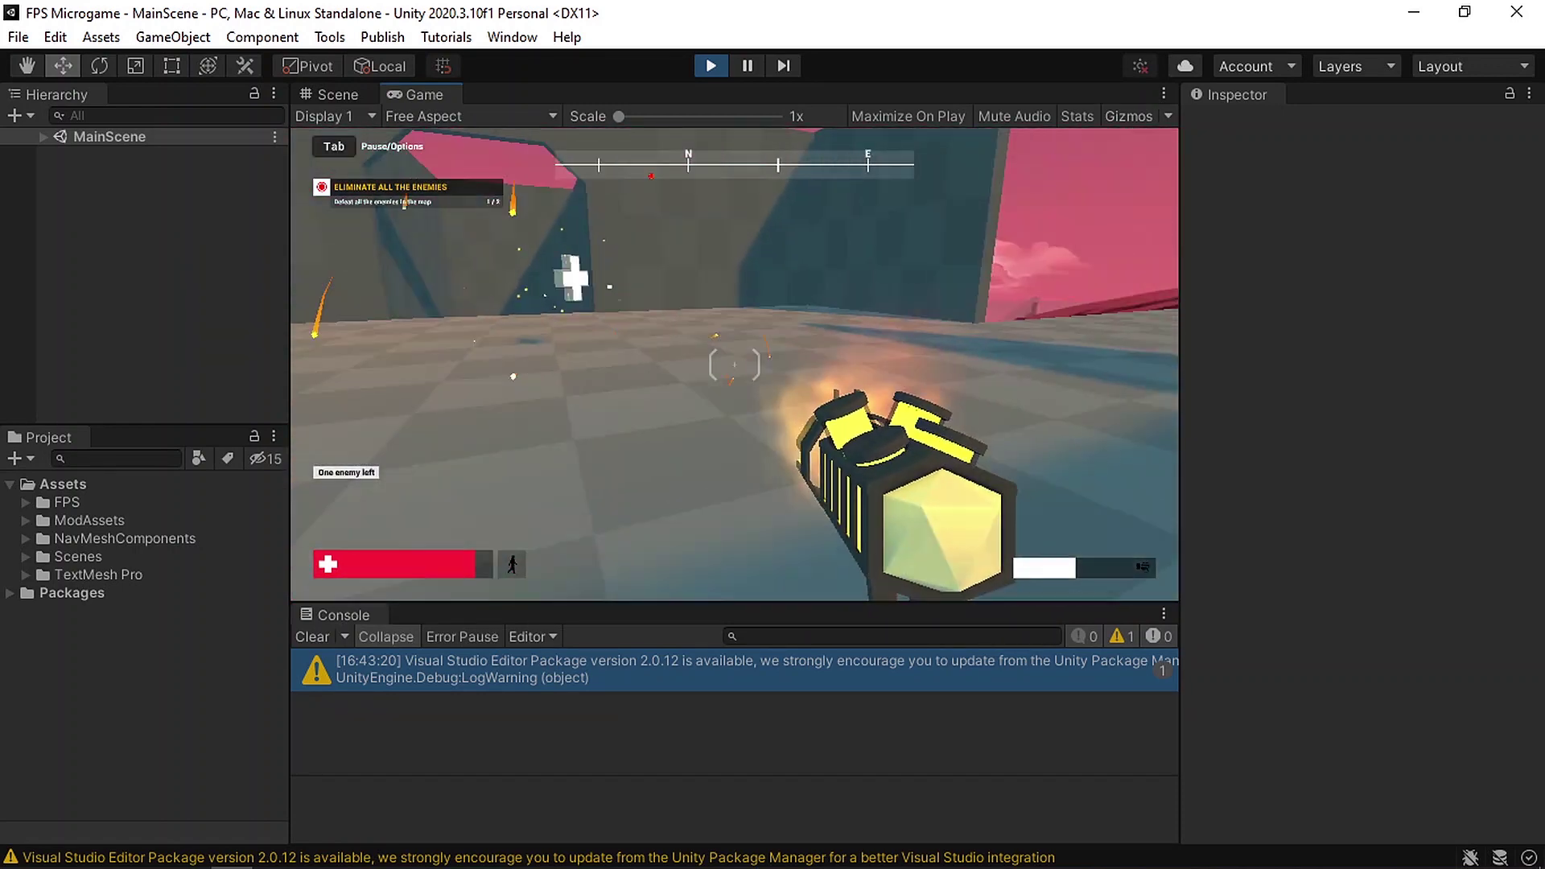
Step: Walk through the rest of the level and end the play test
{"action": "key", "text": "w"}
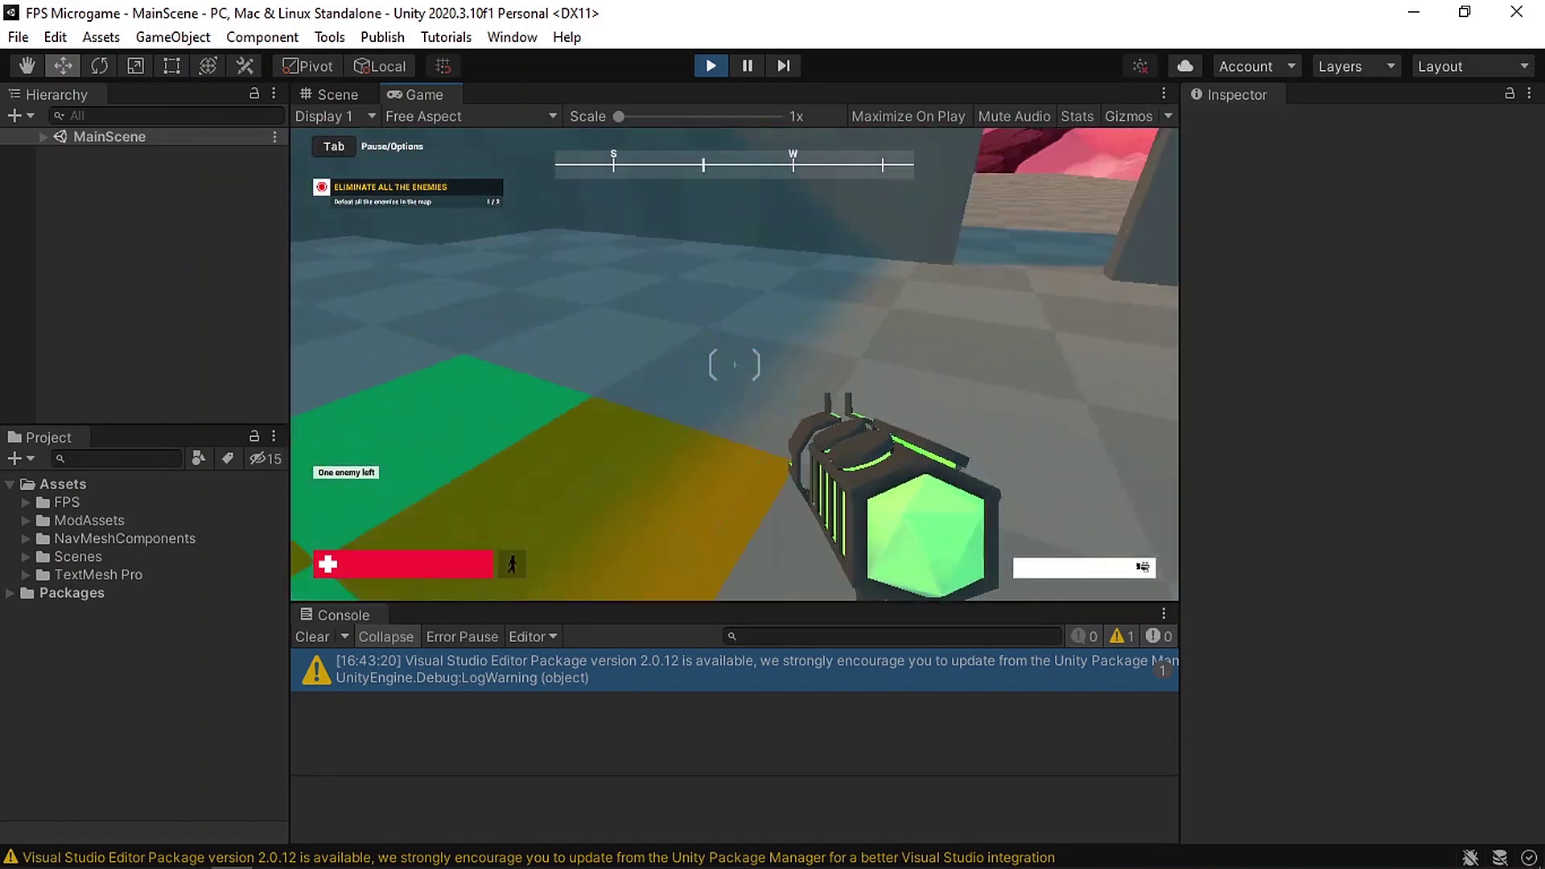
{"action": "key", "text": "w"}
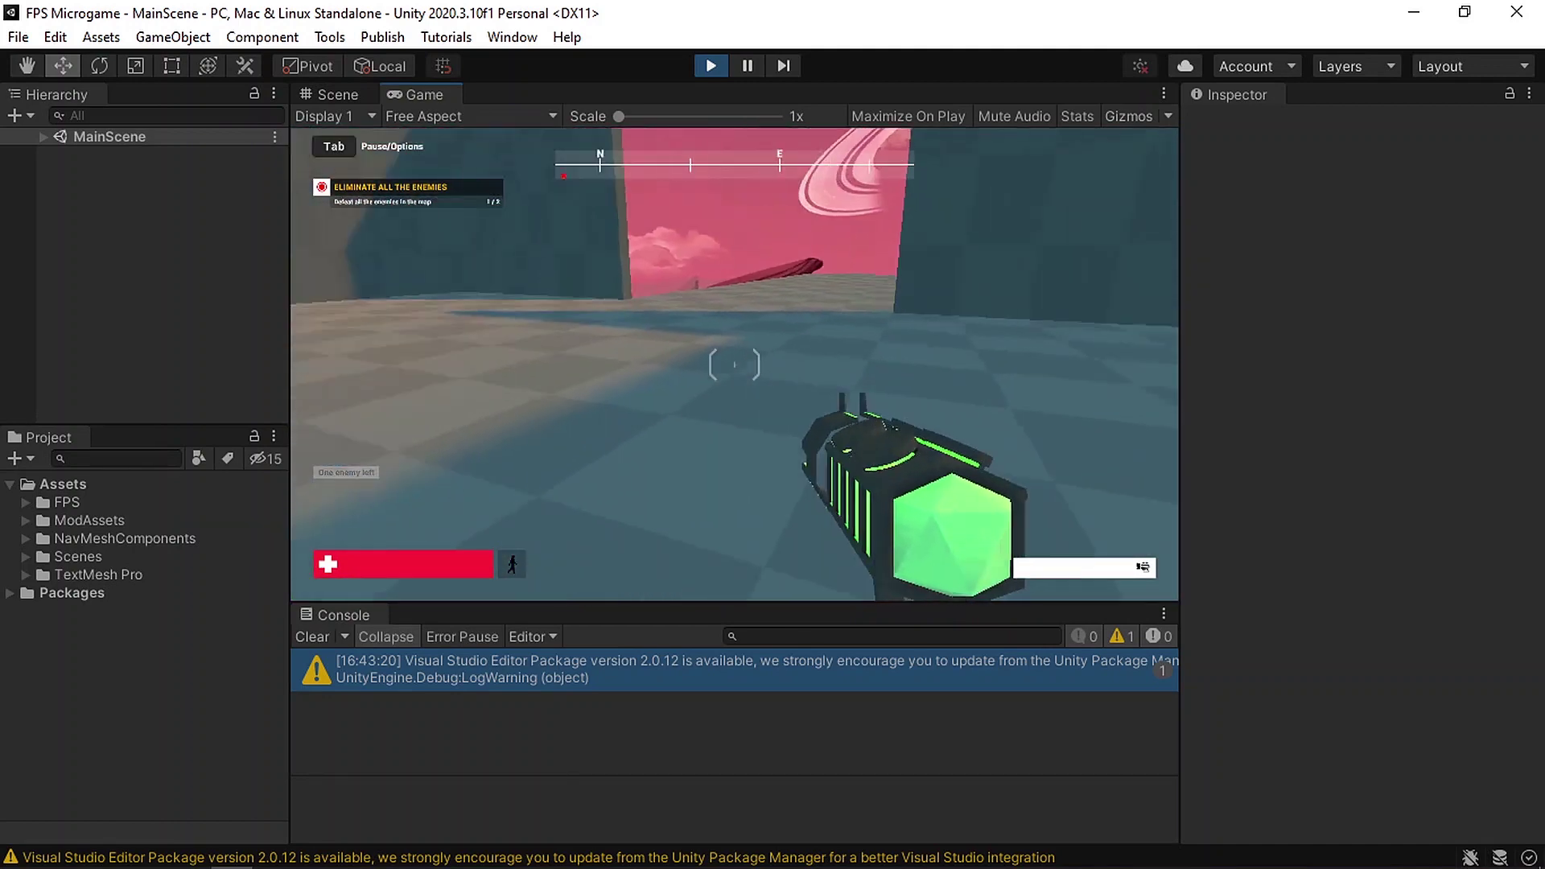
{"action": "key", "text": "w"}
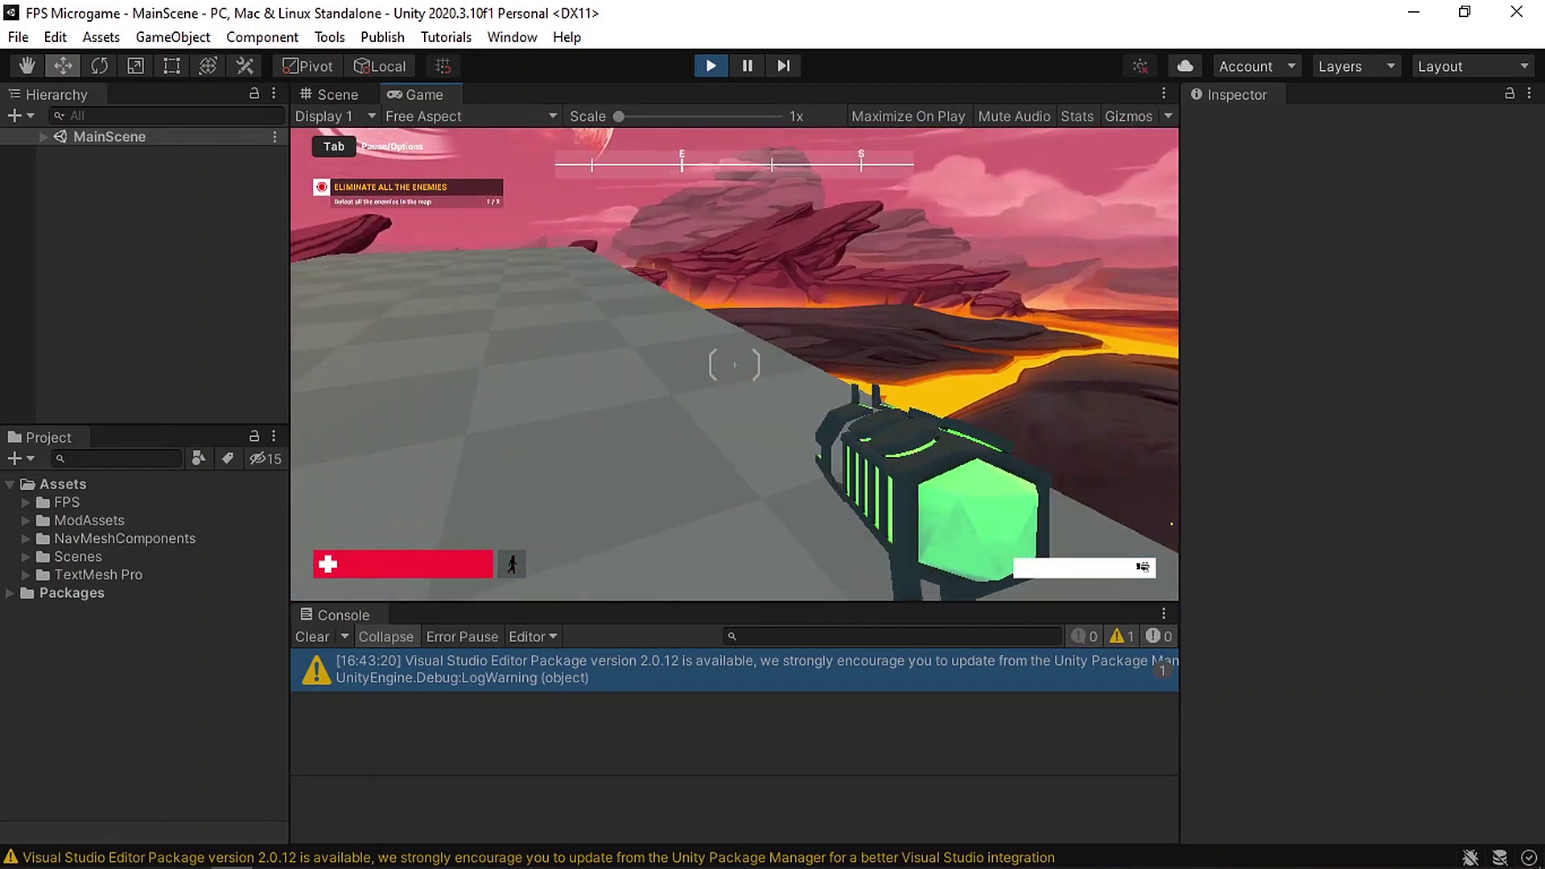
{"action": "key", "text": "w"}
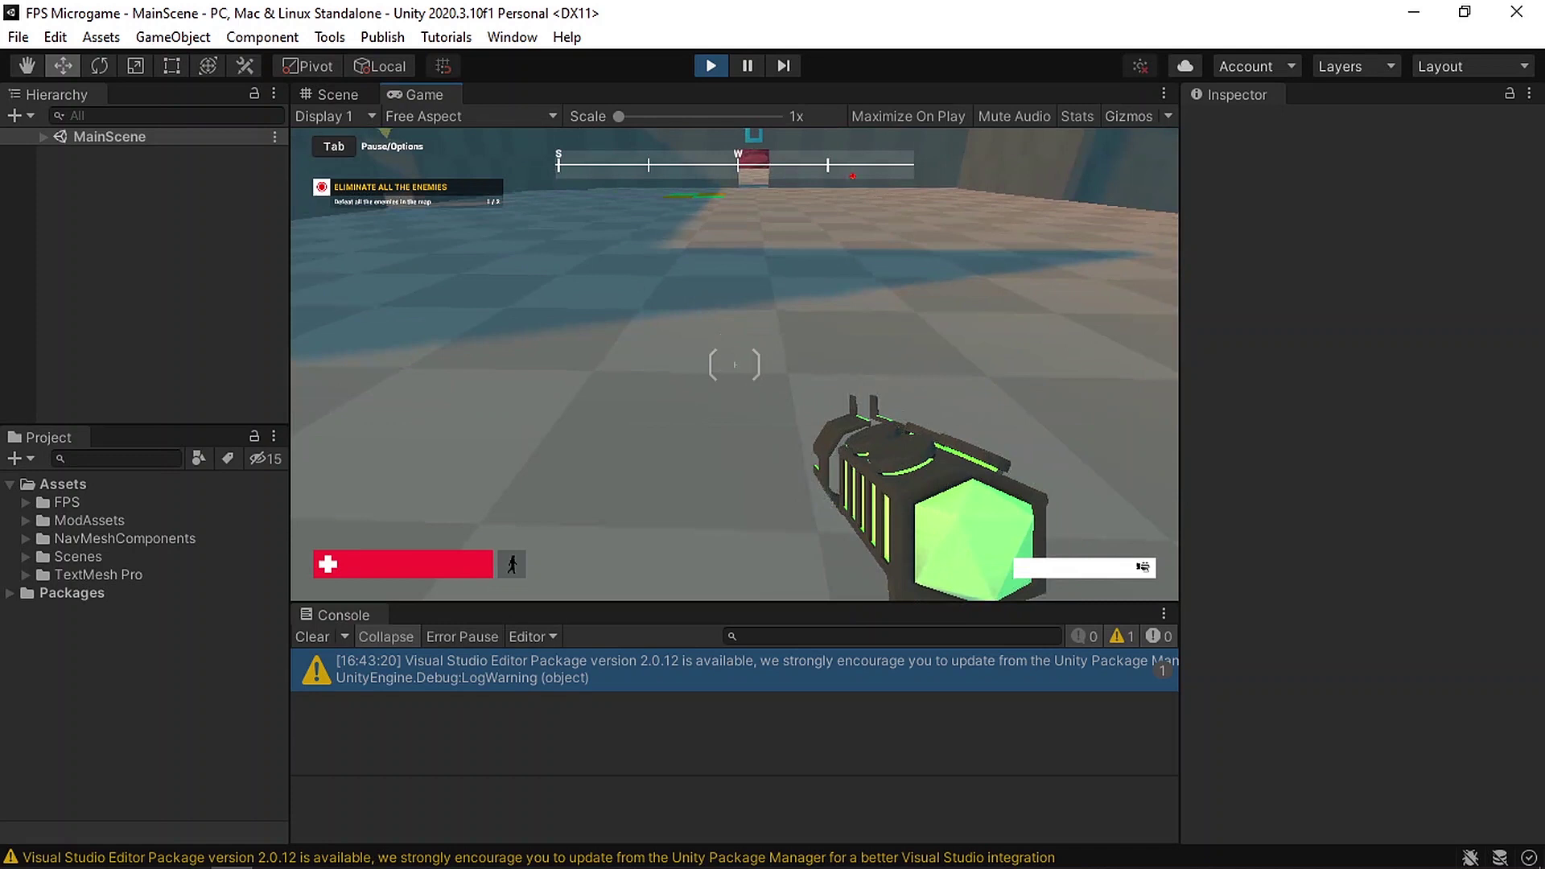
{"action": "left_click", "coordinate": [710, 66]}
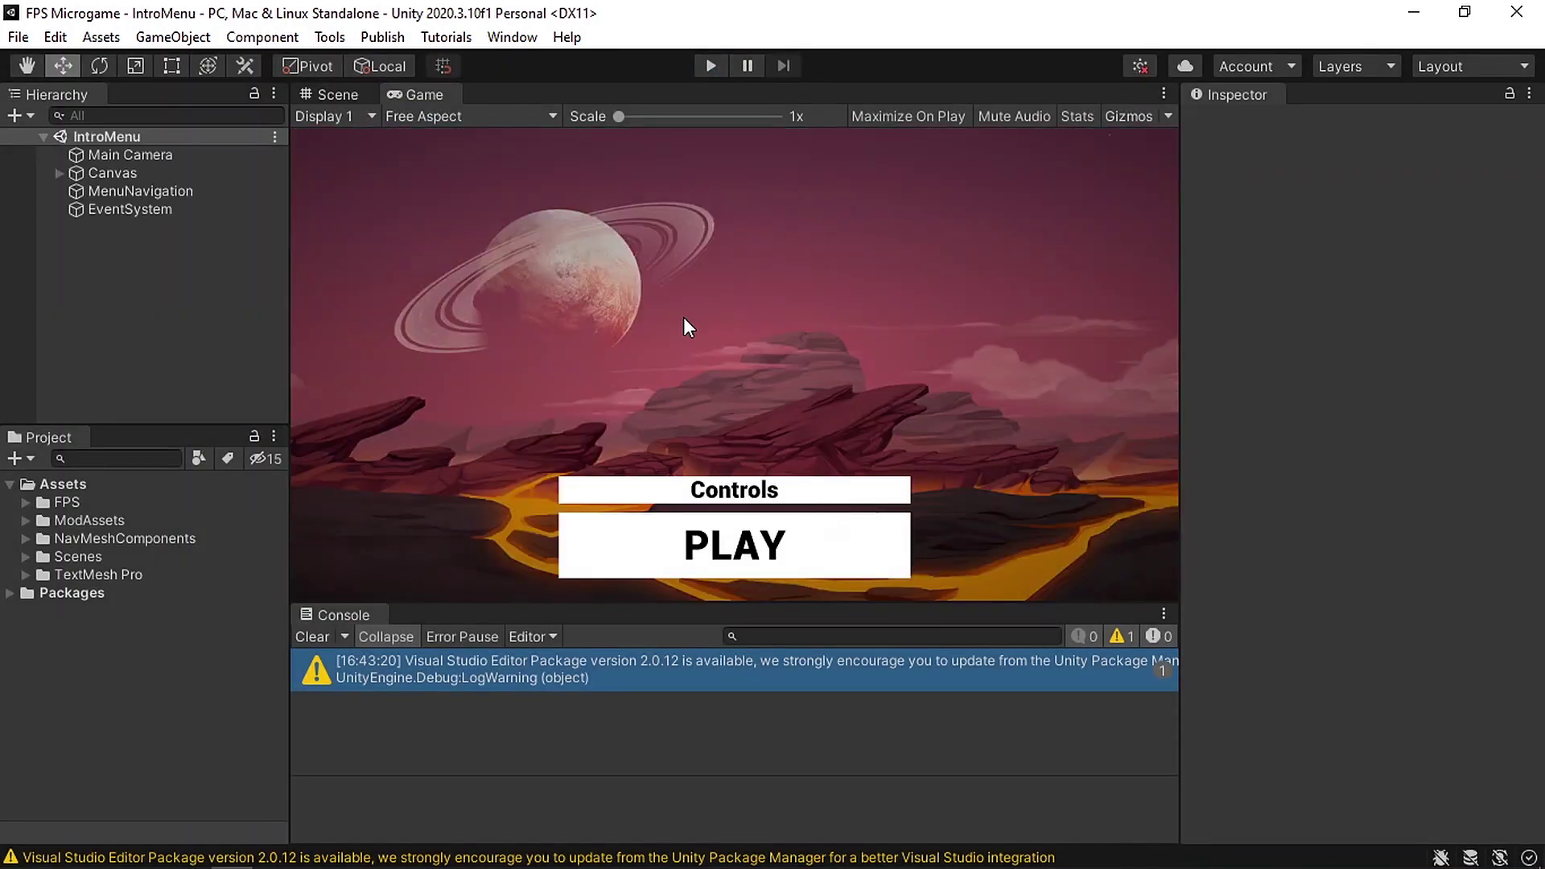
Step: Open the Build Settings, select the WebGL platform and start installing its missing module with Unity Hub
{"action": "left_click", "coordinate": [13, 39]}
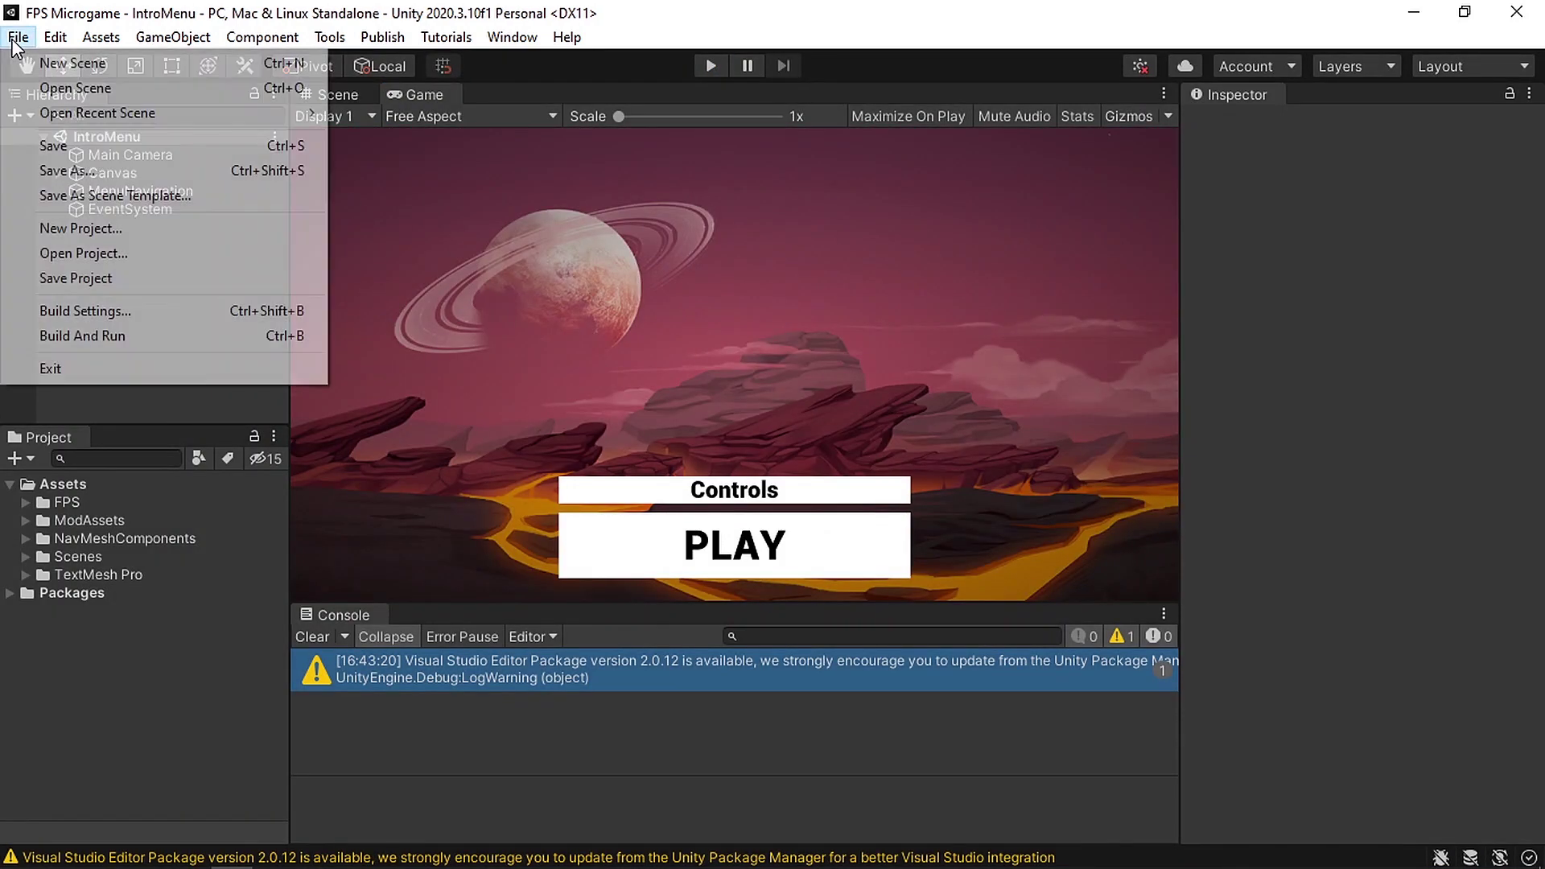
{"action": "left_click", "coordinate": [107, 314]}
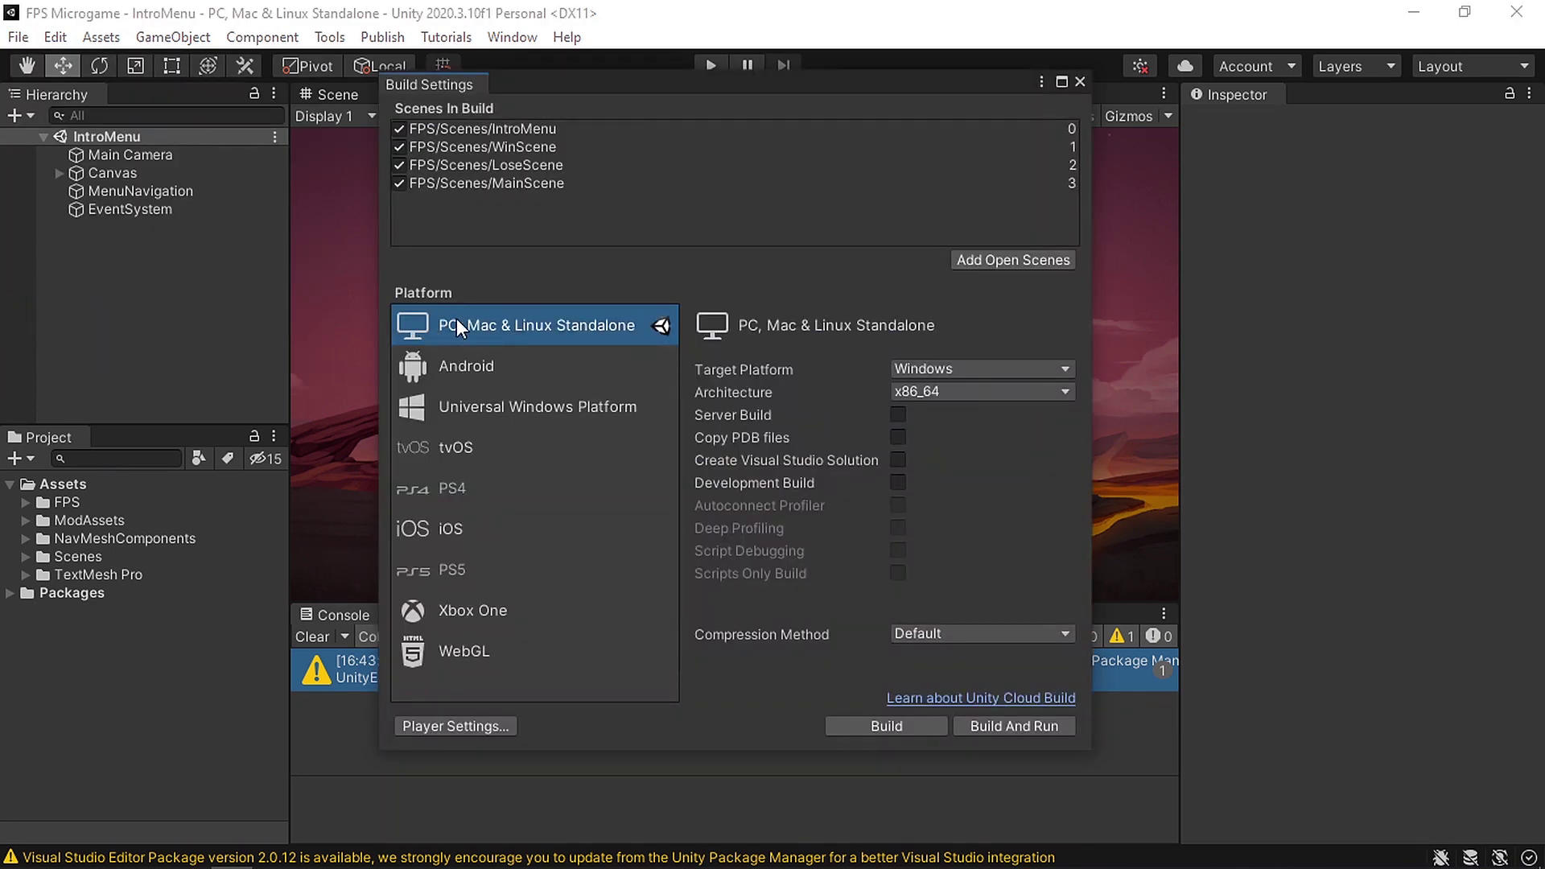
{"action": "left_click", "coordinate": [478, 658]}
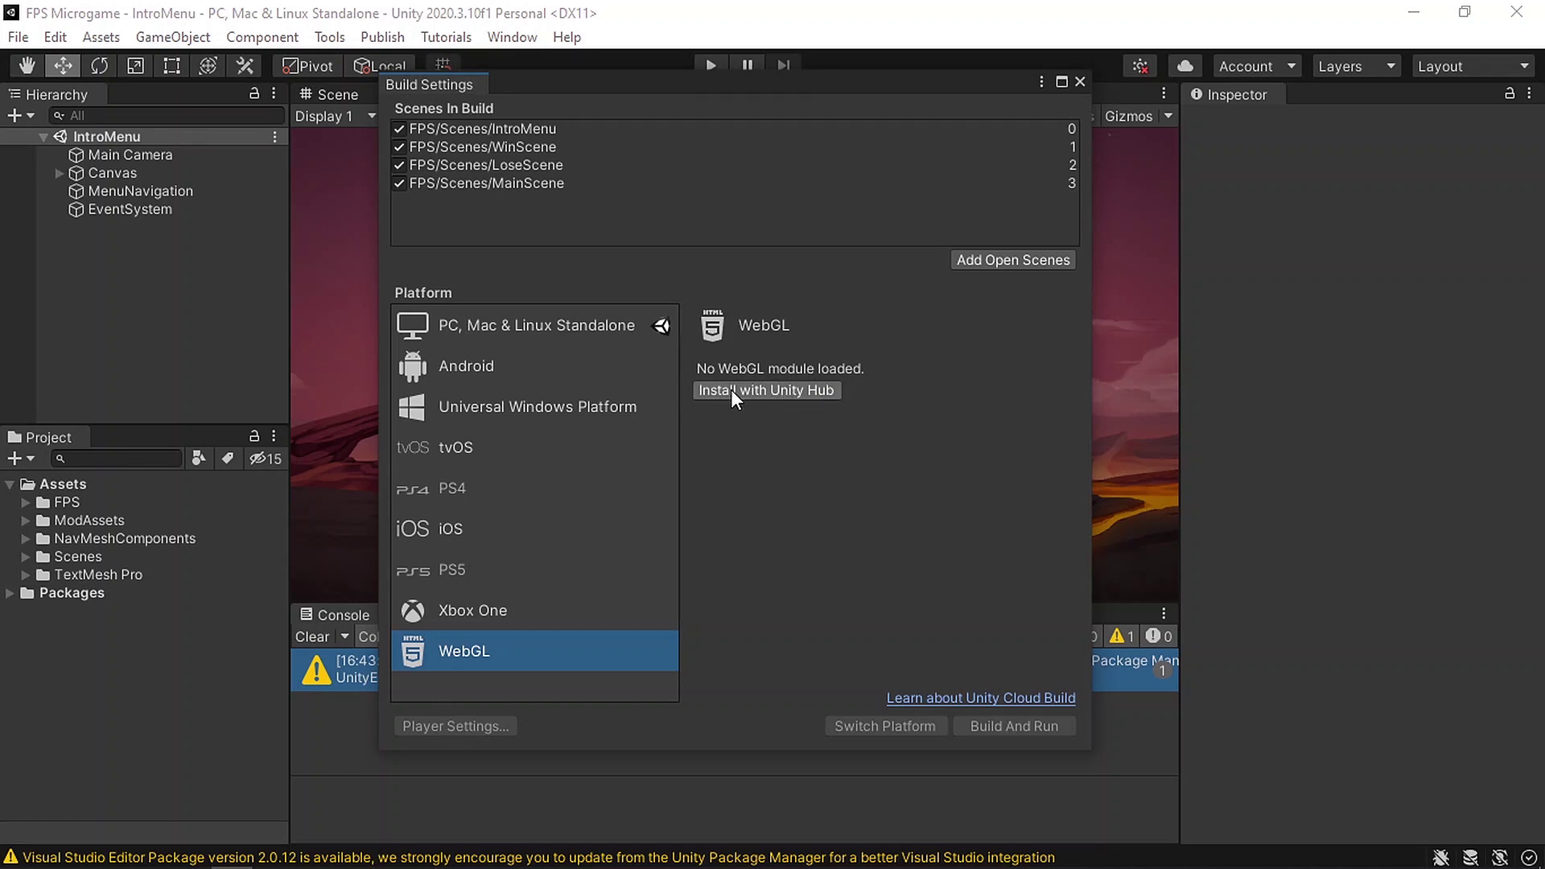
{"action": "left_click", "coordinate": [797, 390]}
Step: Install the WebGL Build Support module, accepting the Visual Studio 2019 Community license terms, and close Unity Hub
{"action": "scroll", "coordinate": [797, 395], "scroll_direction": "down", "scroll_amount": 1}
{"action": "scroll", "coordinate": [797, 394], "scroll_direction": "down", "scroll_amount": 2}
{"action": "scroll", "coordinate": [797, 394], "scroll_direction": "up", "scroll_amount": 3}
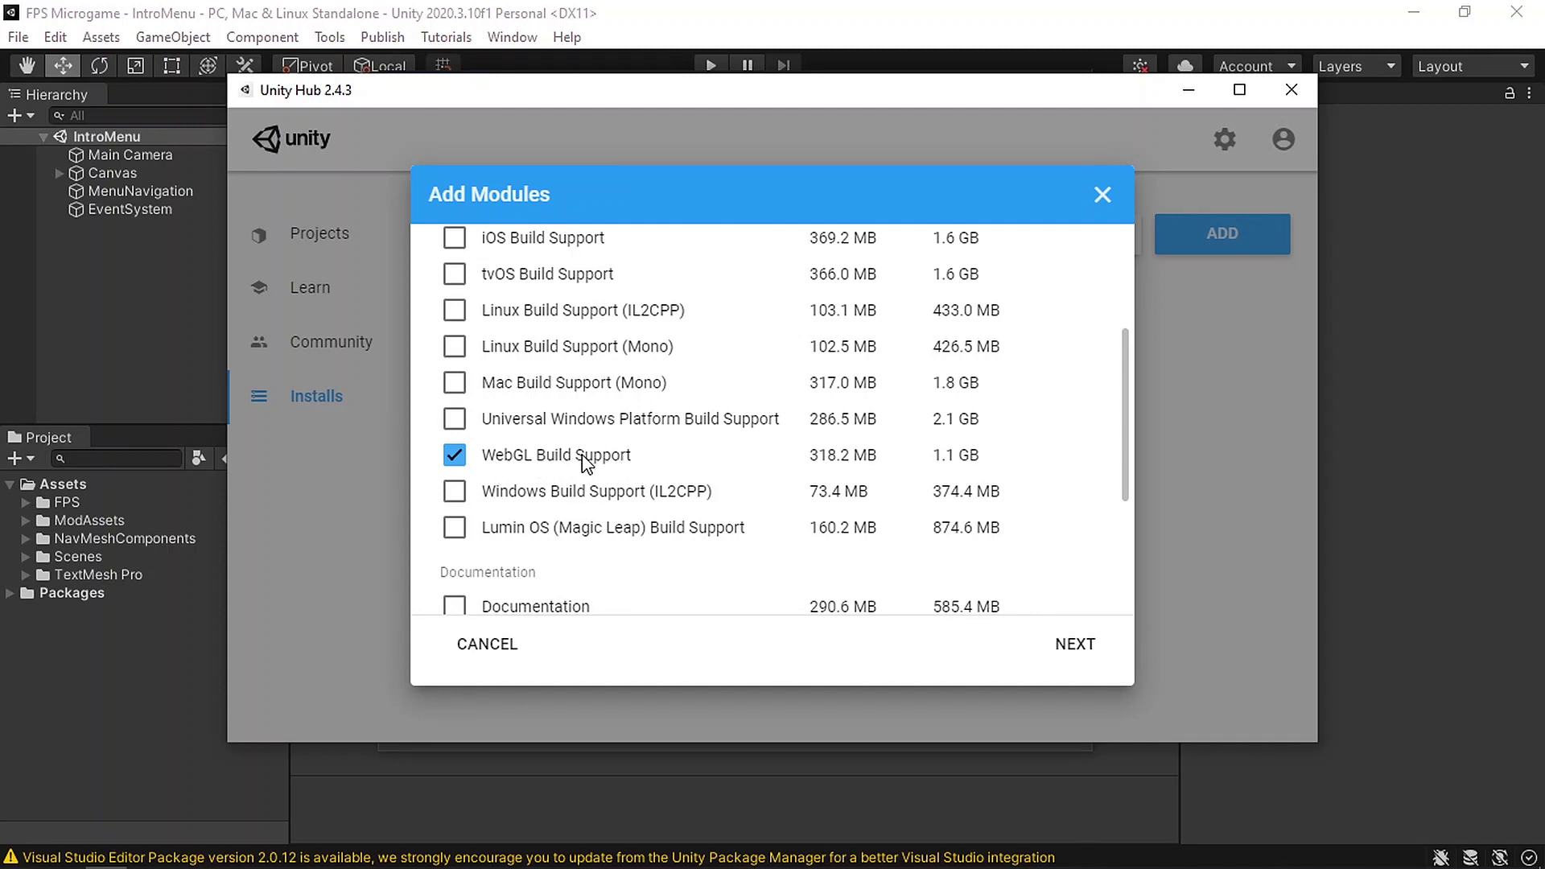
{"action": "left_click", "coordinate": [1078, 645]}
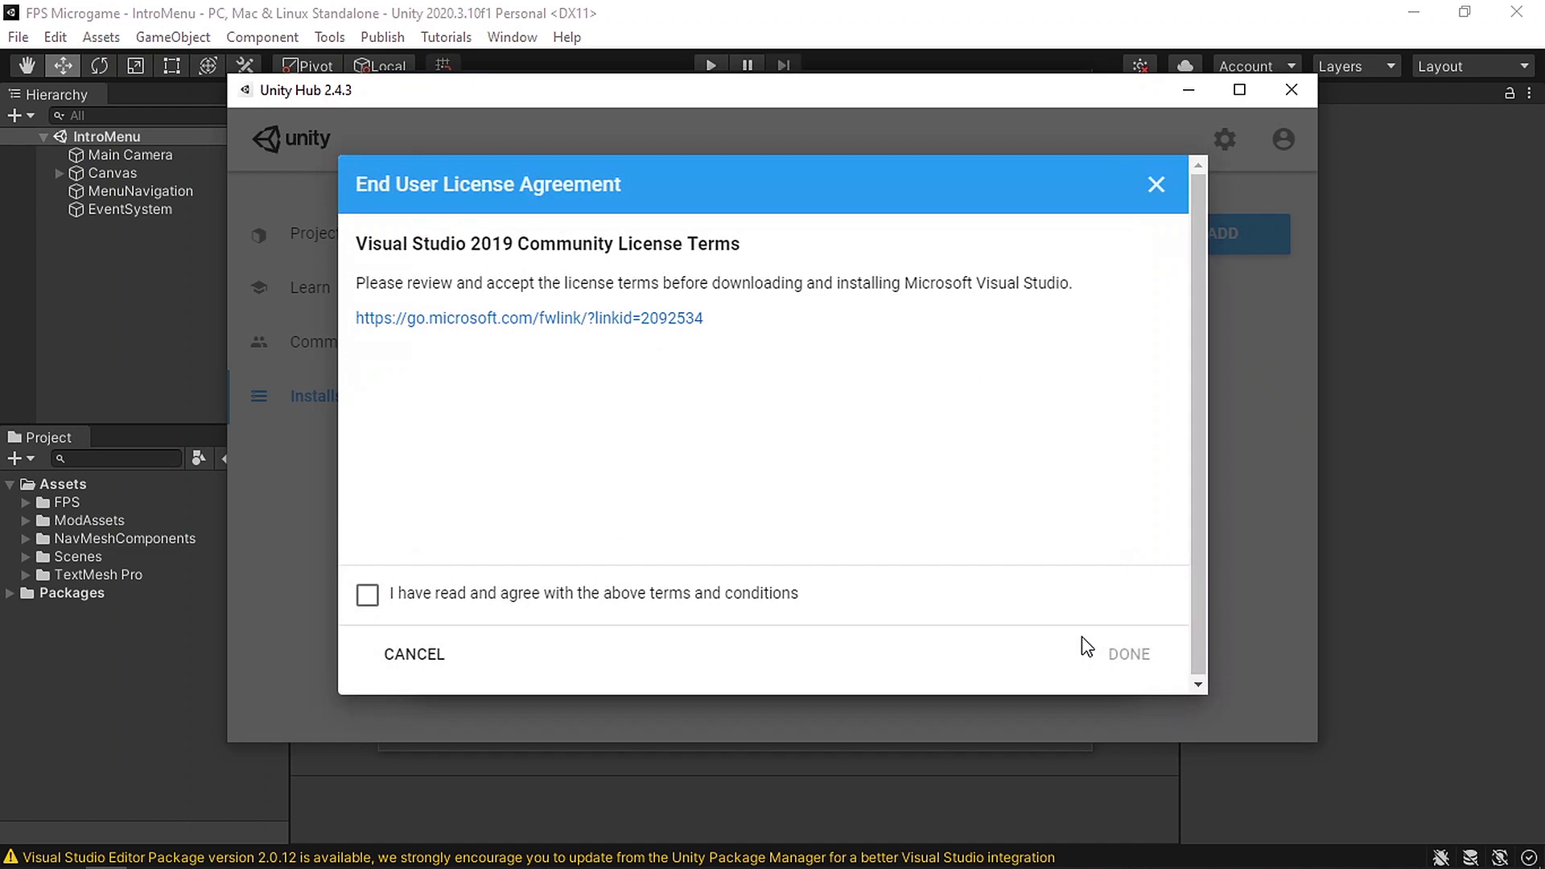
{"action": "left_click", "coordinate": [500, 601]}
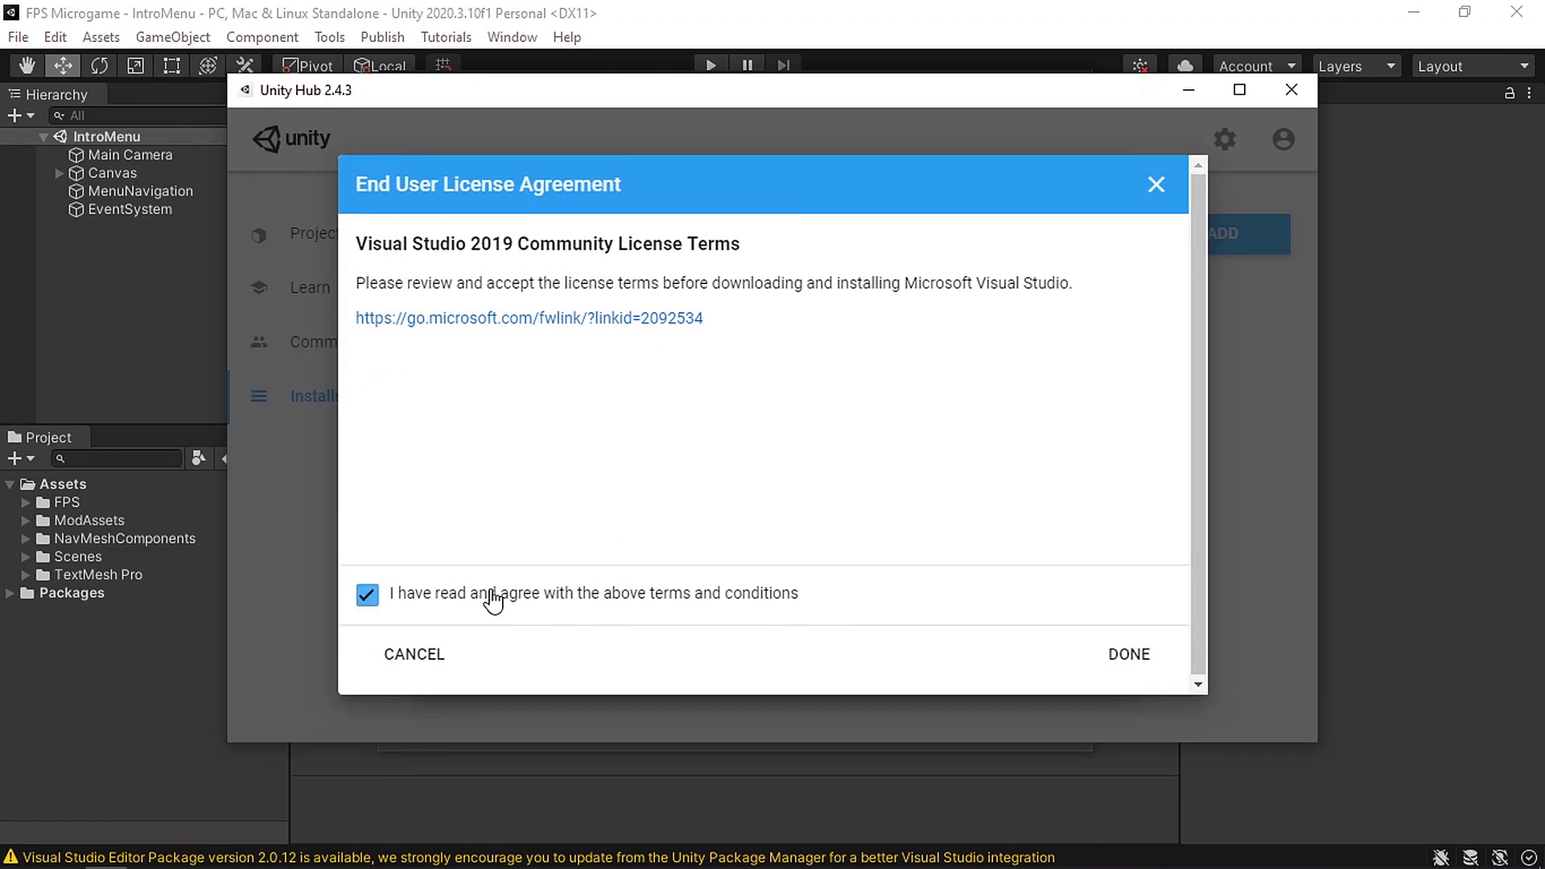
{"action": "left_click", "coordinate": [1117, 667]}
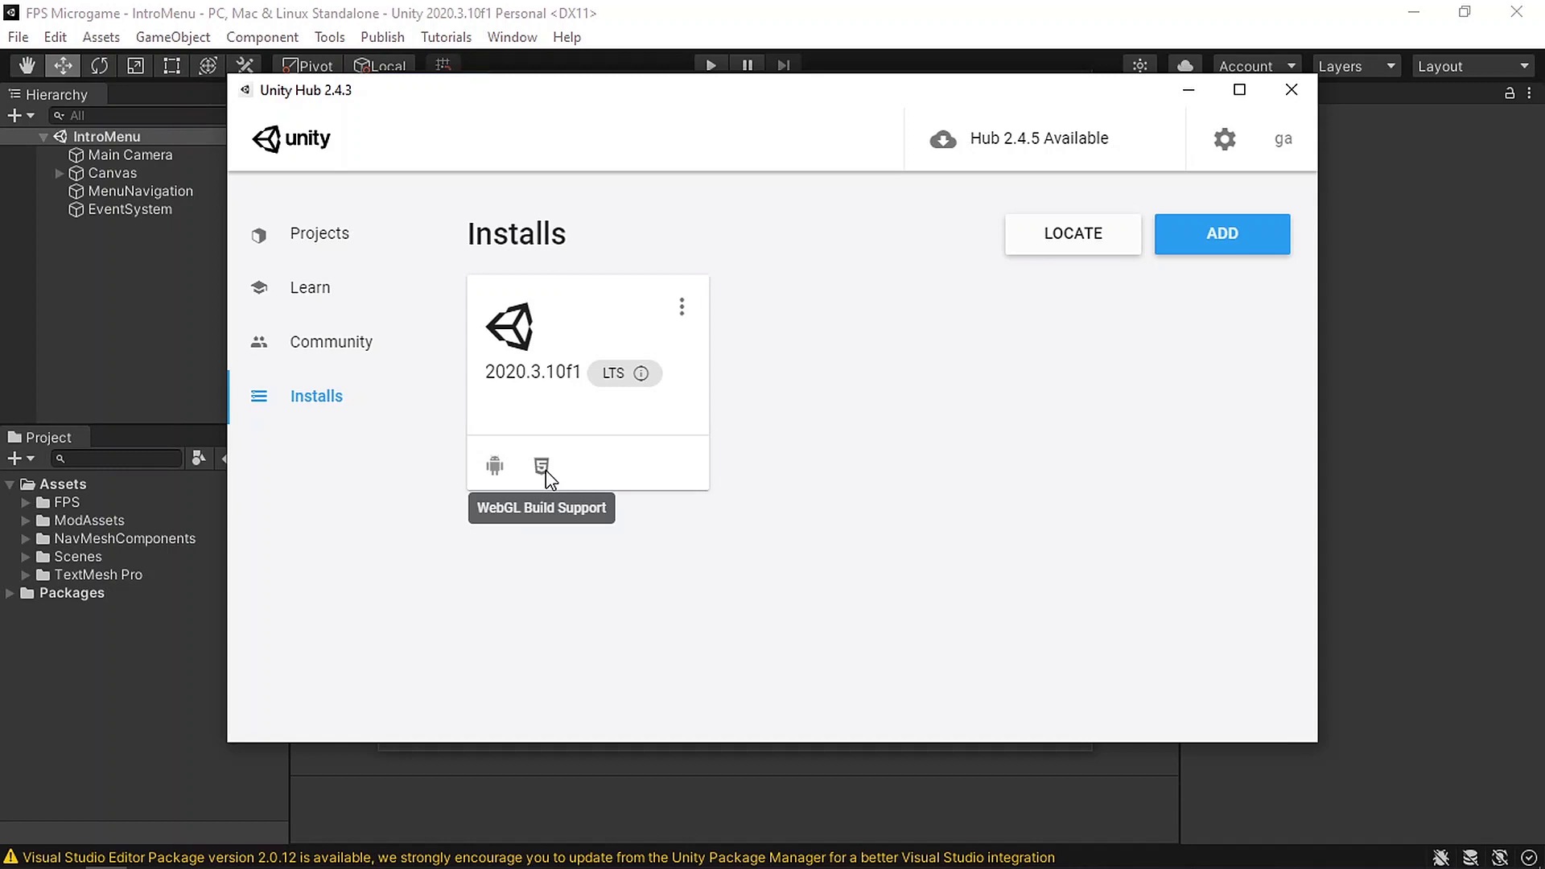
{"action": "left_click", "coordinate": [1291, 90]}
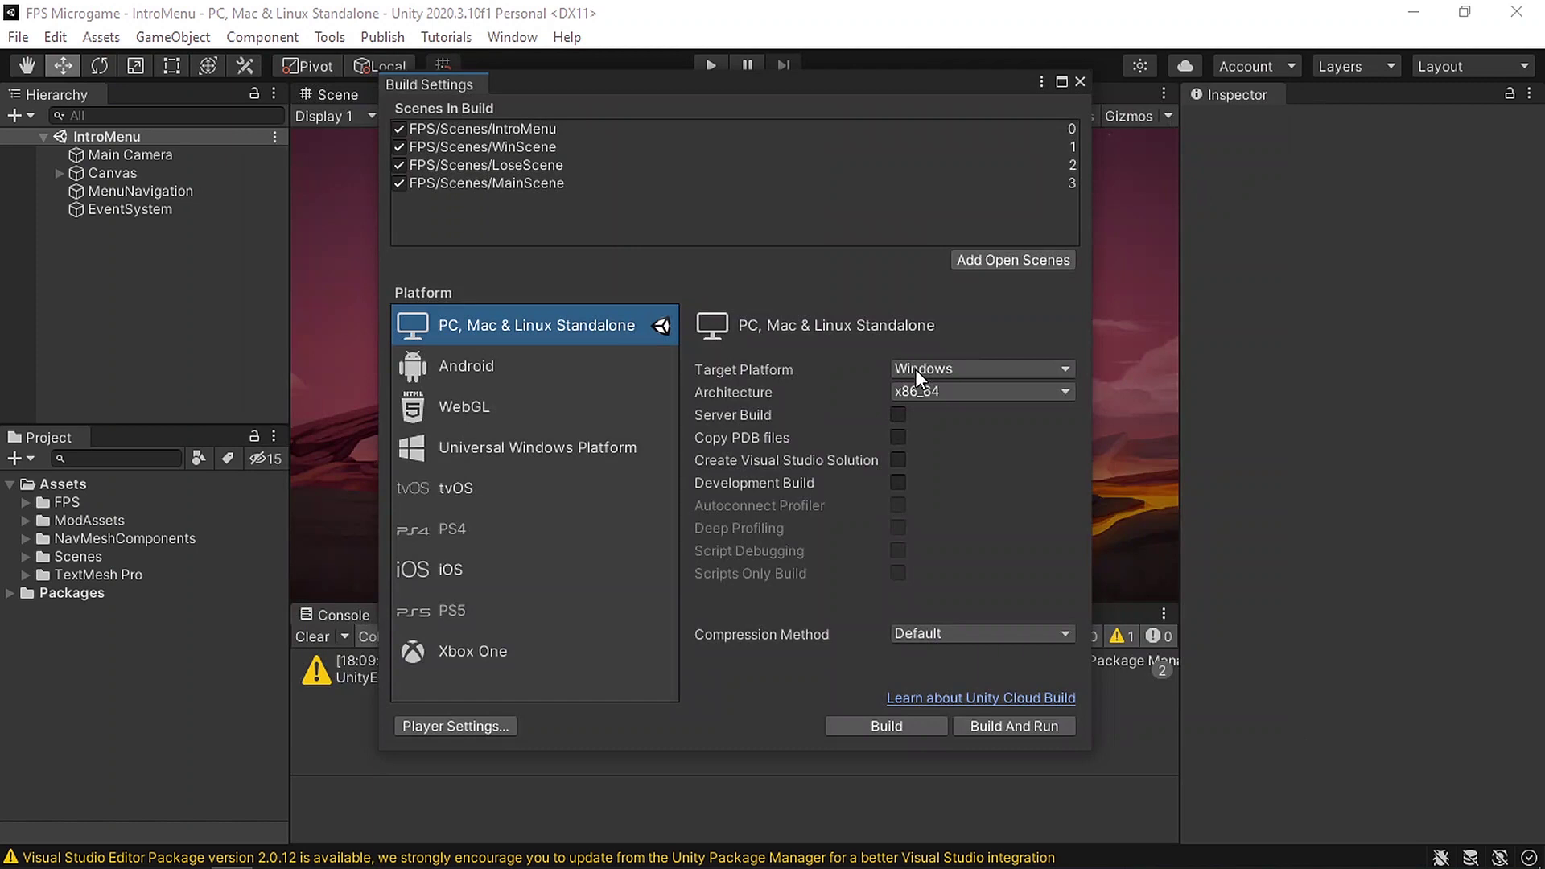
Step: Switch the project's build platform to WebGL
{"action": "left_click", "coordinate": [468, 407]}
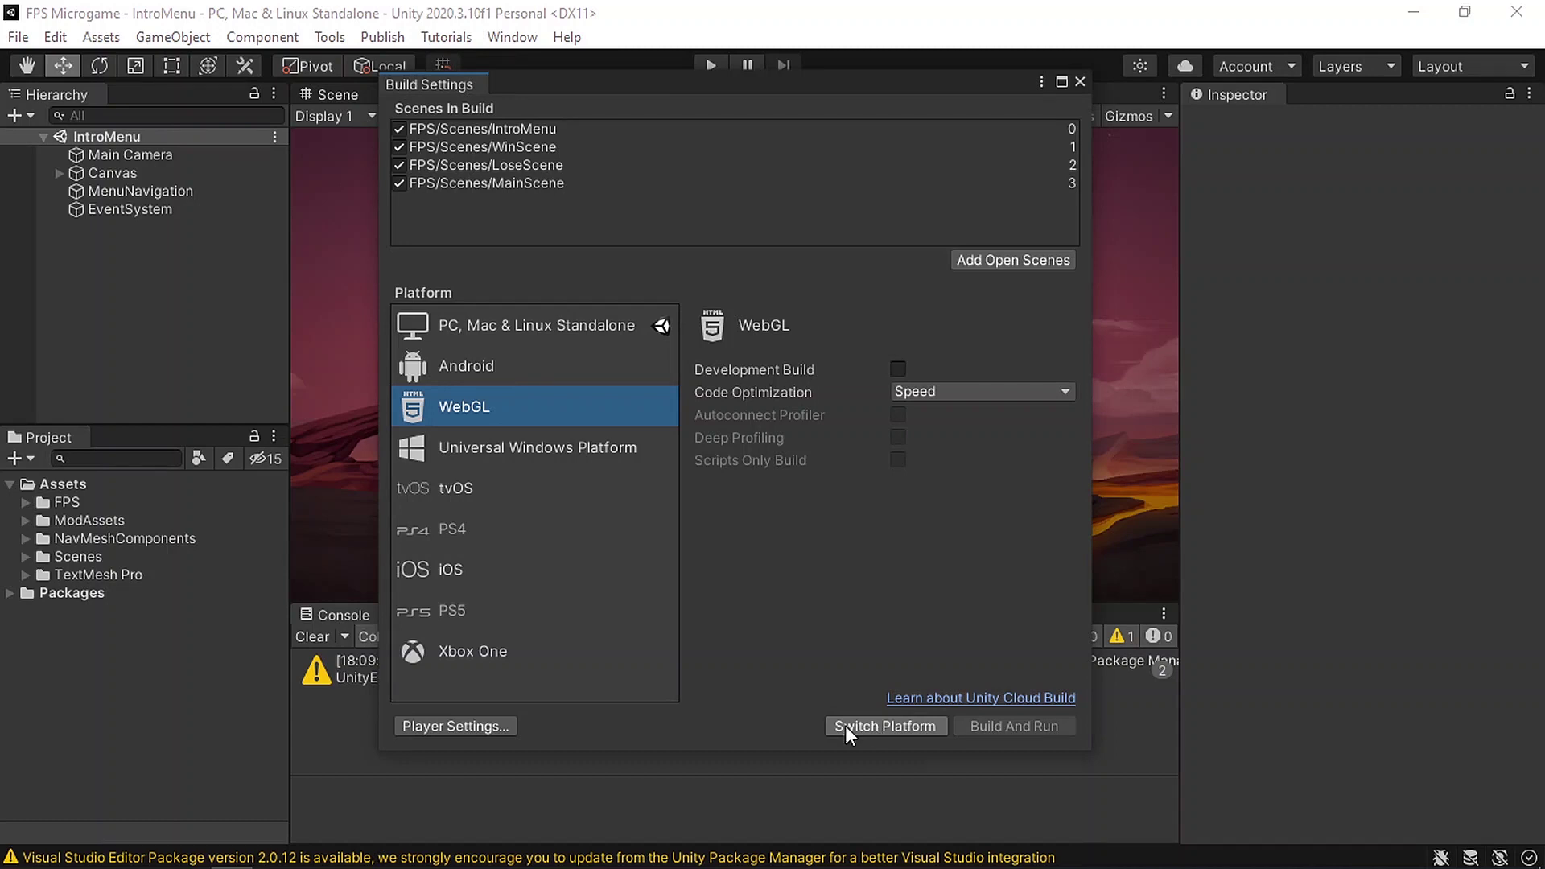
{"action": "left_click", "coordinate": [894, 727]}
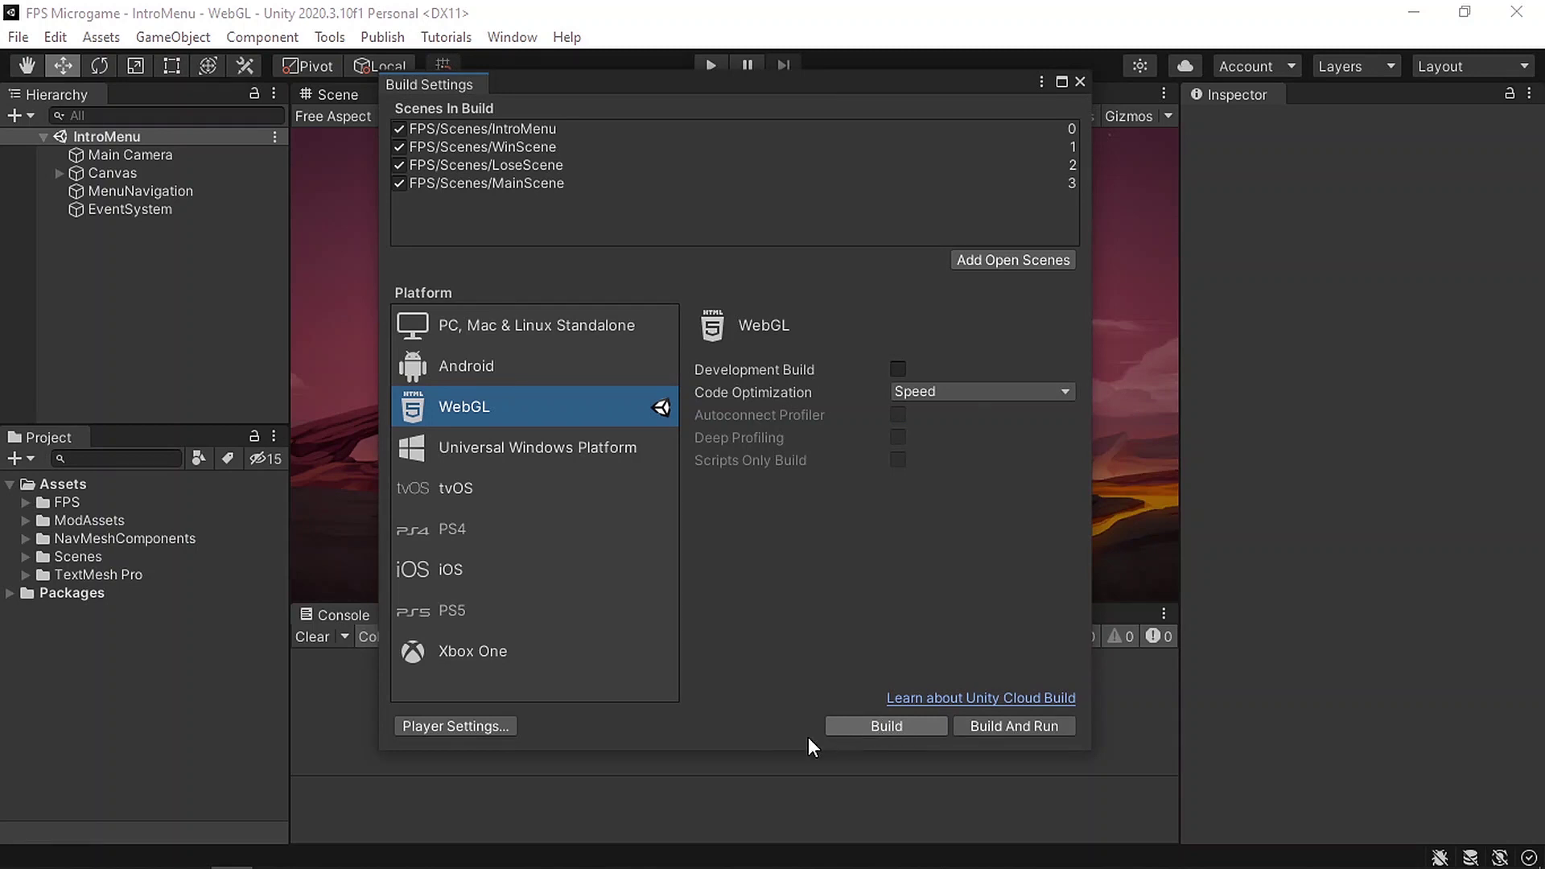
Step: Open the Player settings and set the company name to GDTitans
{"action": "left_click", "coordinate": [462, 727]}
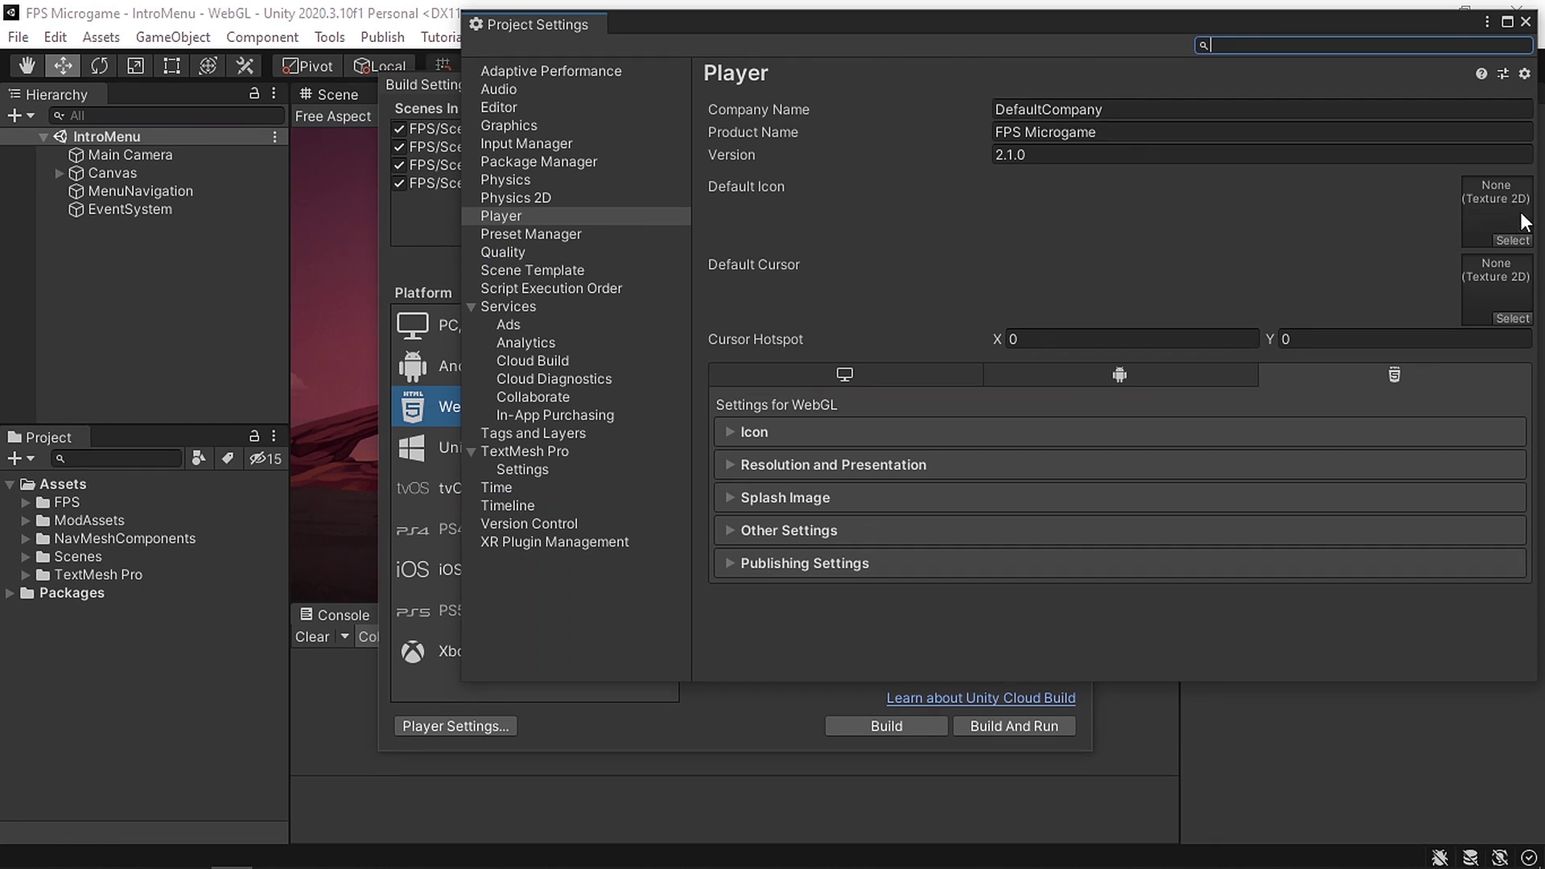
{"action": "left_click", "coordinate": [1154, 107]}
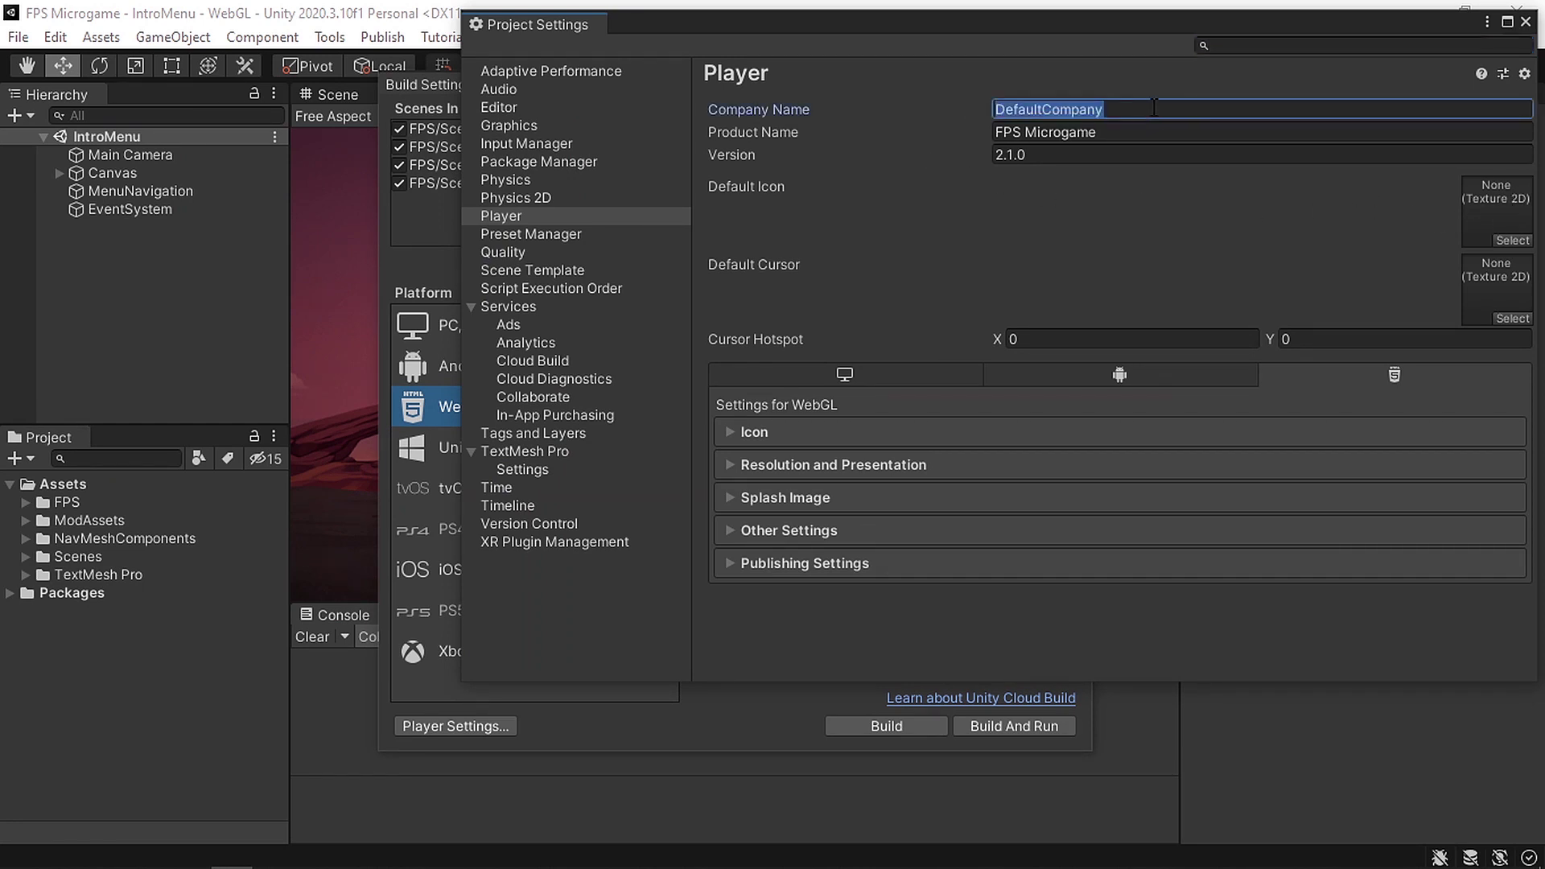
{"action": "type", "text": "GDTitans"}
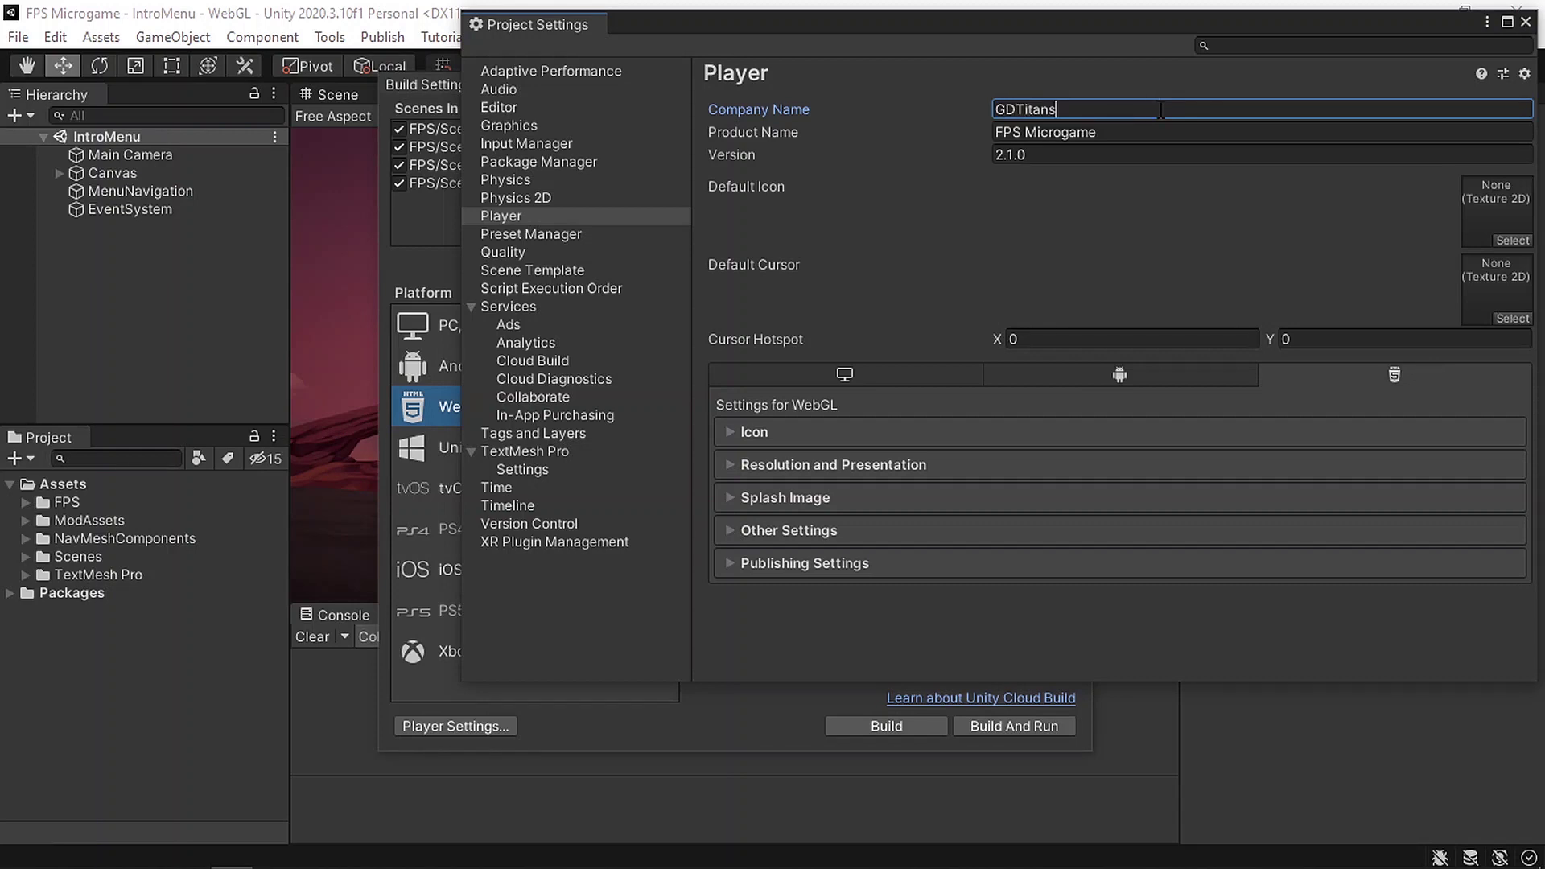
{"action": "left_click", "coordinate": [1096, 157]}
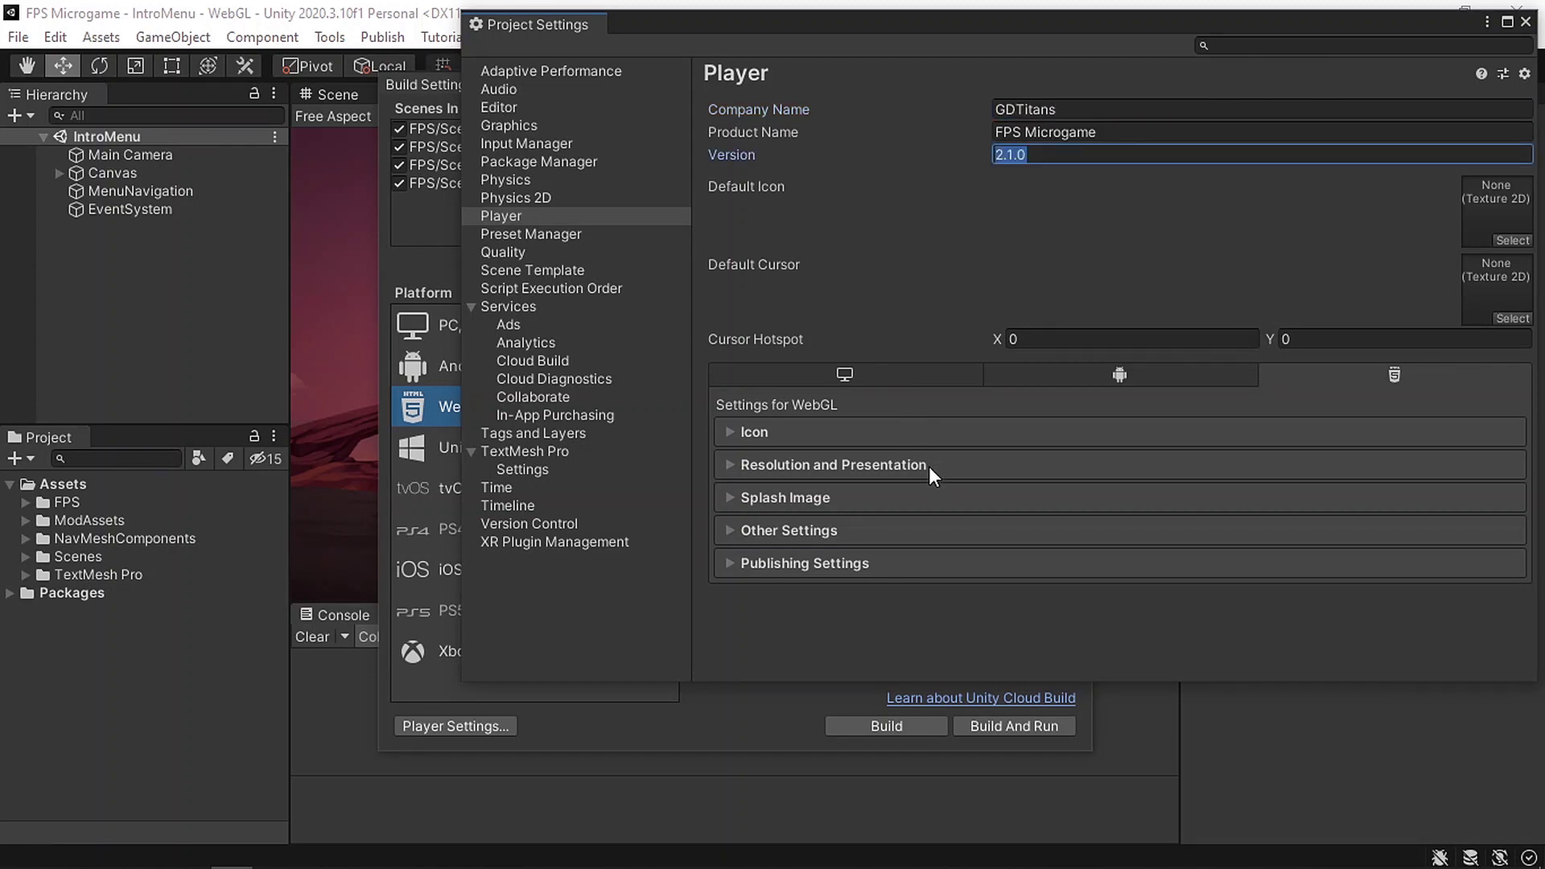
Step: Choose the BotIcon texture as the default icon and close the Project Settings
{"action": "left_click", "coordinate": [1513, 240]}
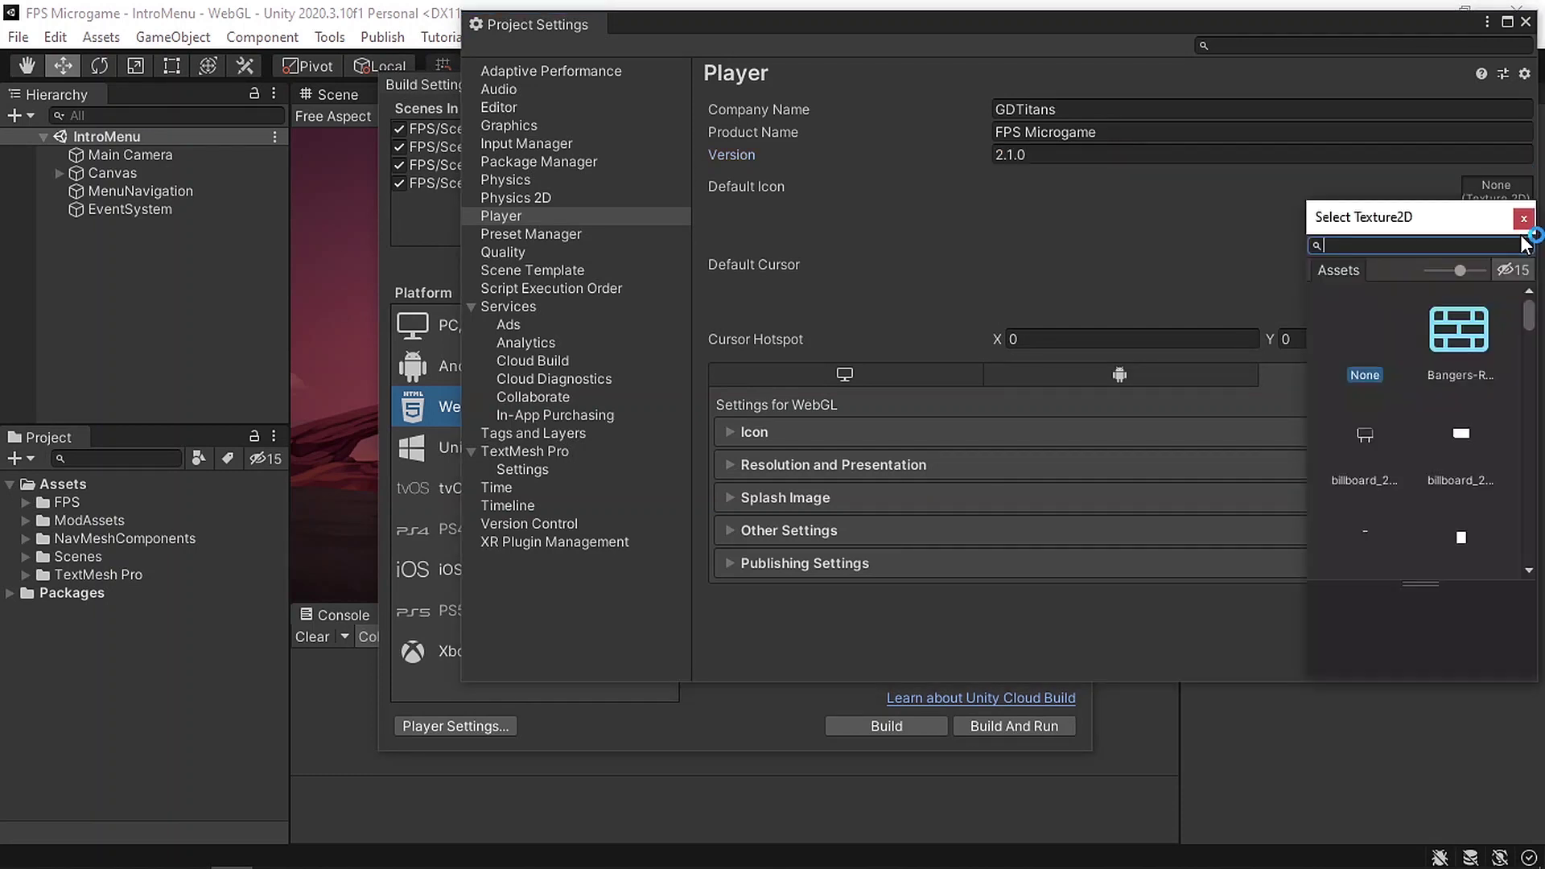
{"action": "scroll", "coordinate": [1437, 401], "scroll_direction": "down", "scroll_amount": 5}
{"action": "scroll", "coordinate": [1422, 443], "scroll_direction": "up", "scroll_amount": 1}
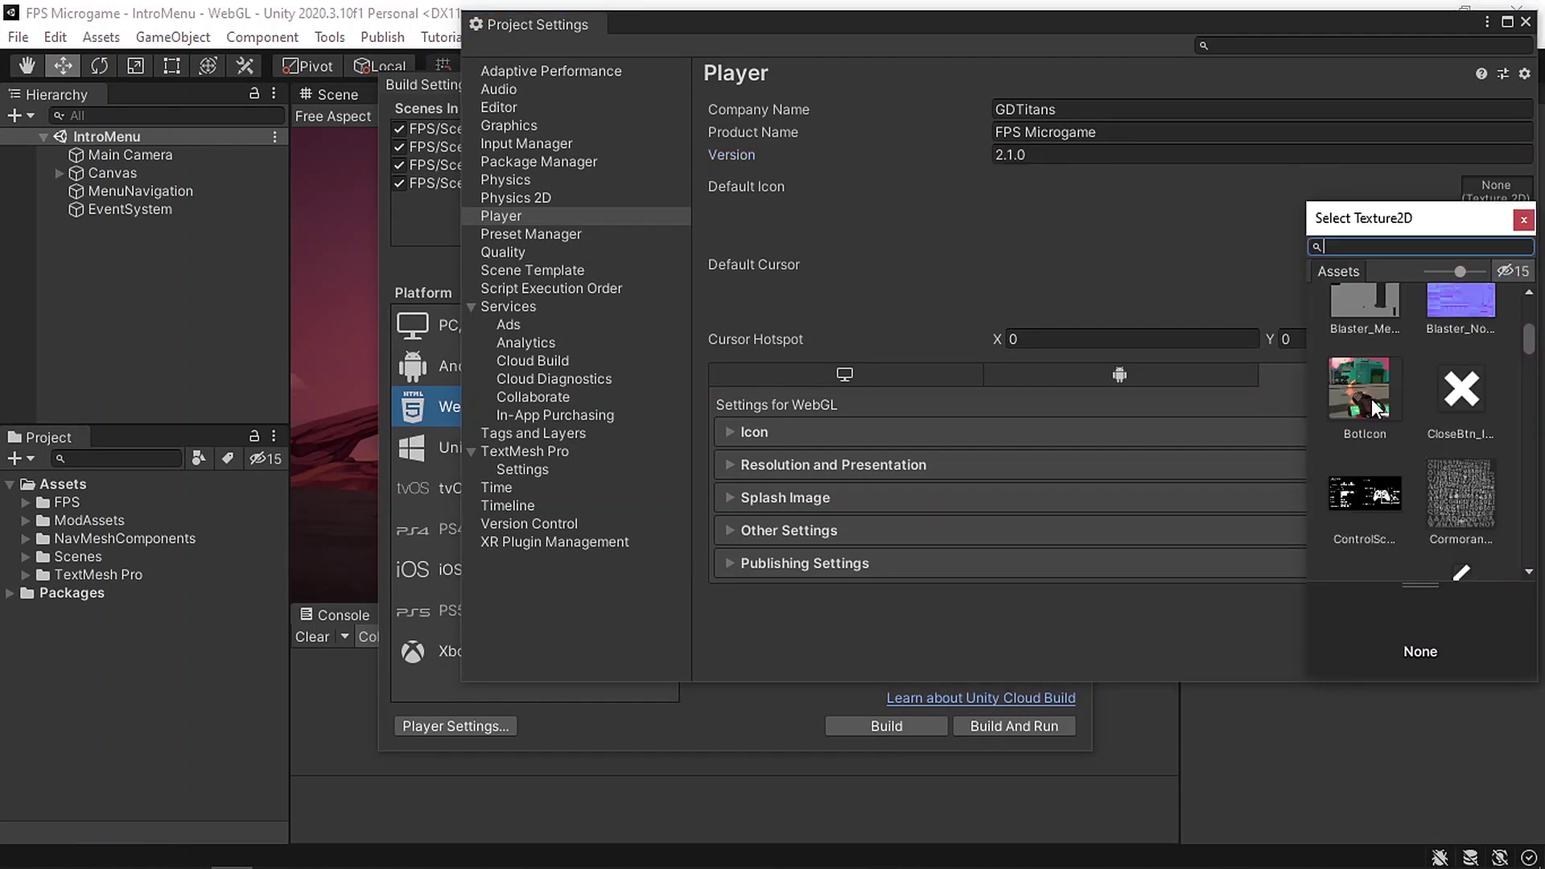
{"action": "left_click", "coordinate": [1366, 393]}
{"action": "left_click", "coordinate": [1524, 220]}
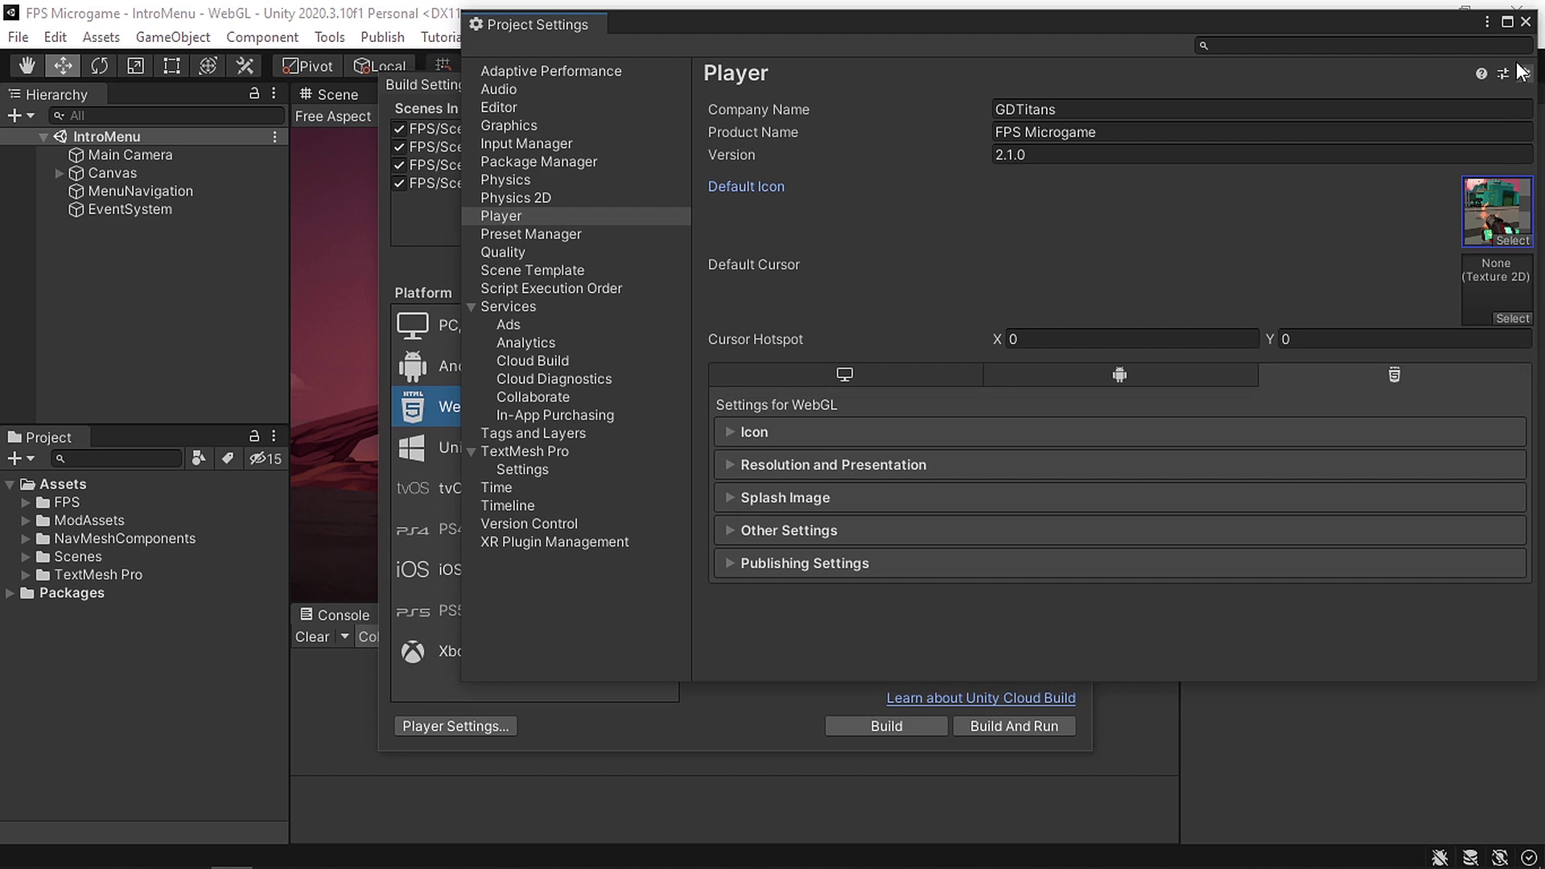
{"action": "left_click", "coordinate": [1525, 22]}
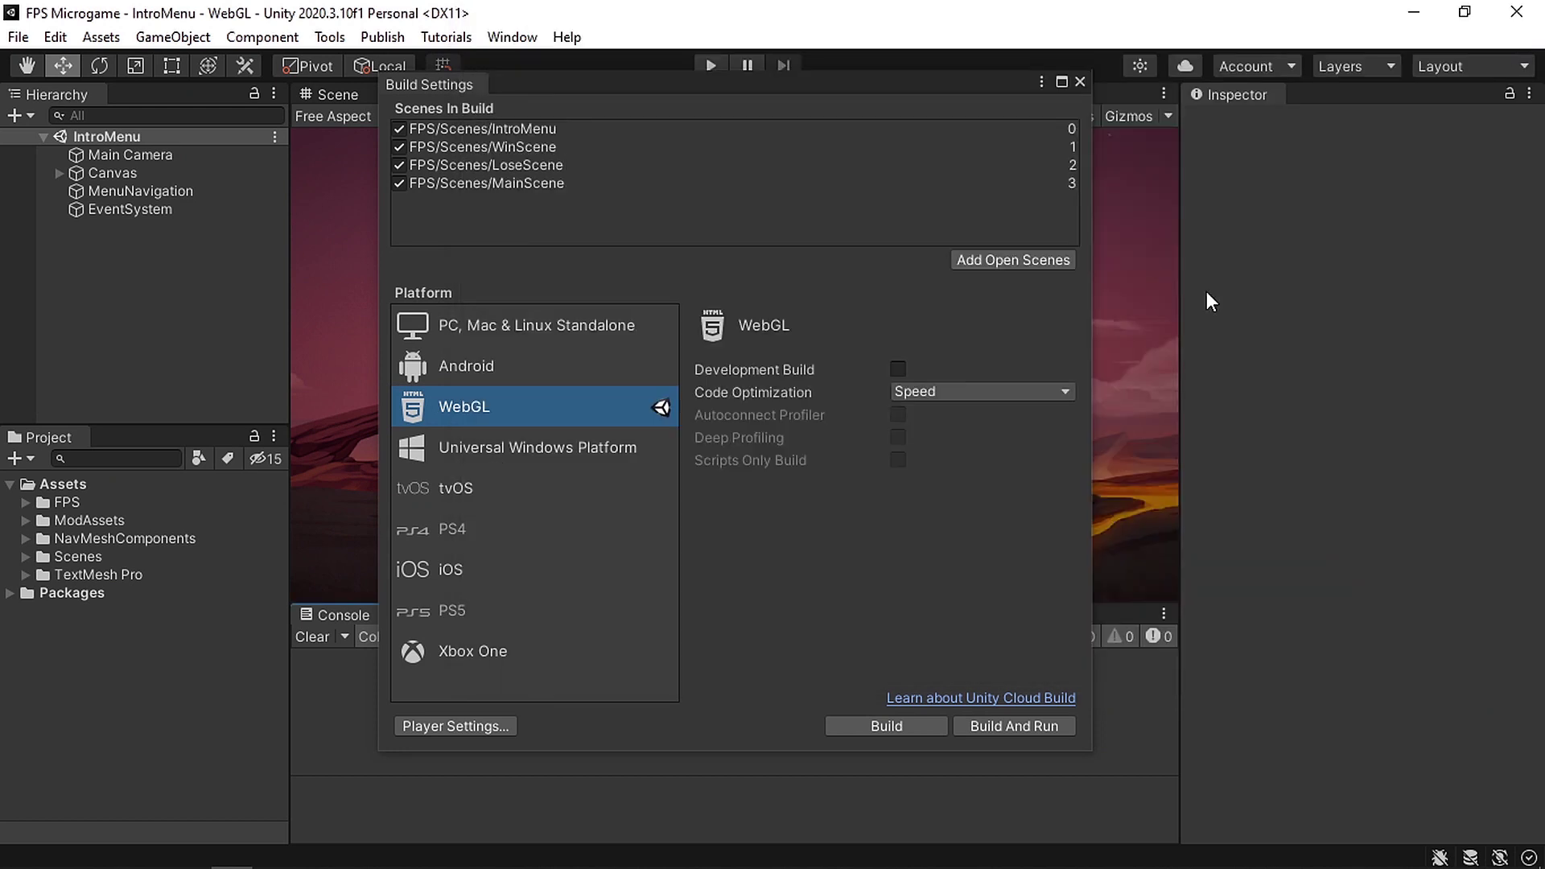
Step: Build the WebGL project into a new Desktop folder named FPS Microgame
{"action": "left_click", "coordinate": [890, 725]}
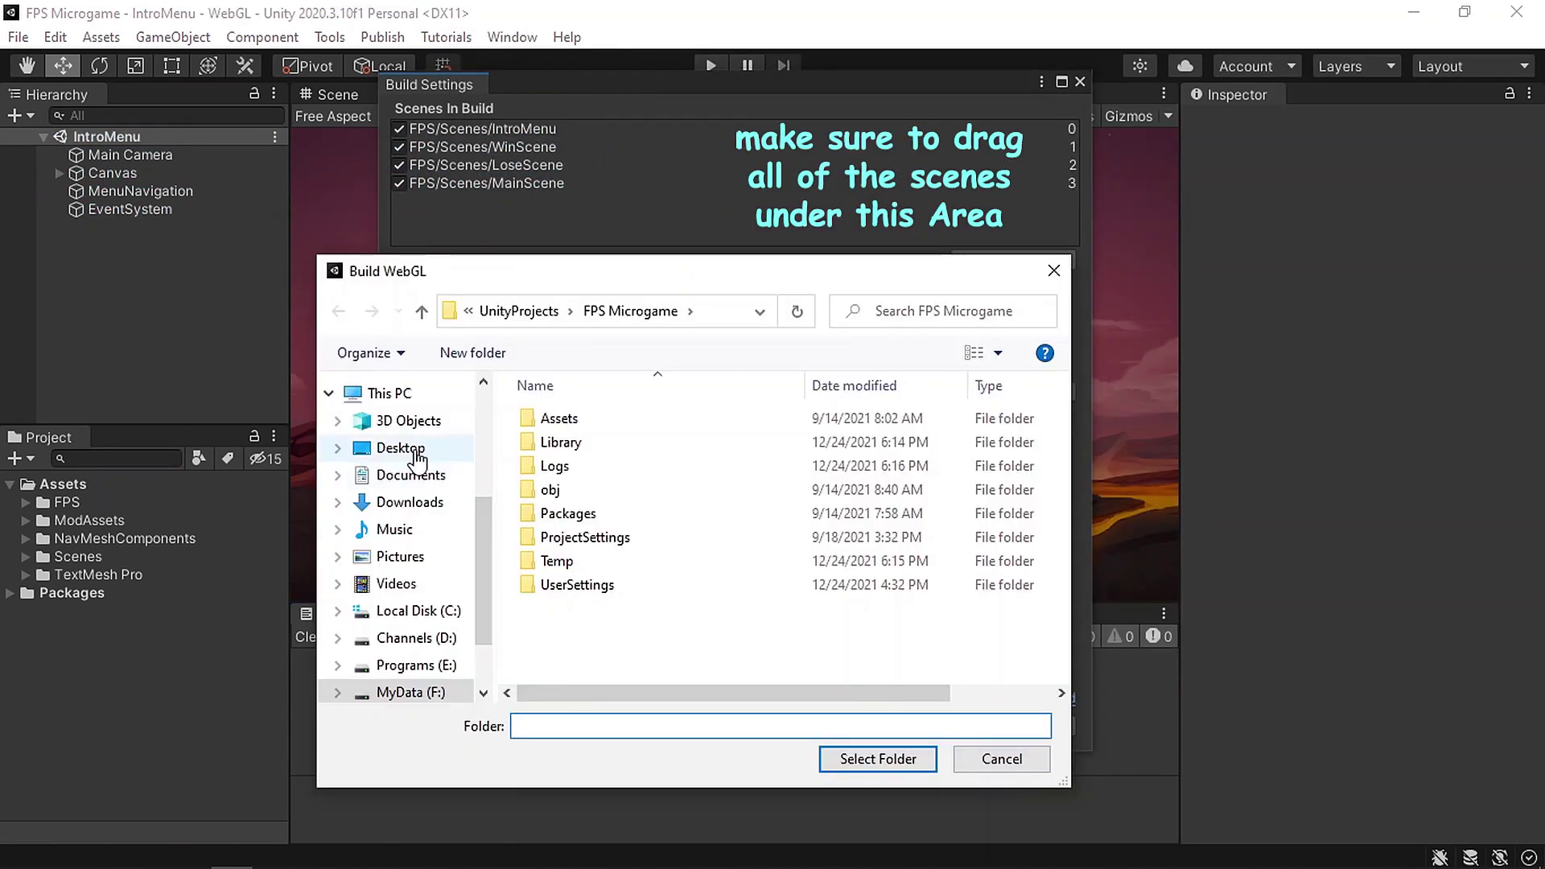
{"action": "left_click", "coordinate": [417, 453]}
{"action": "right_click", "coordinate": [654, 613]}
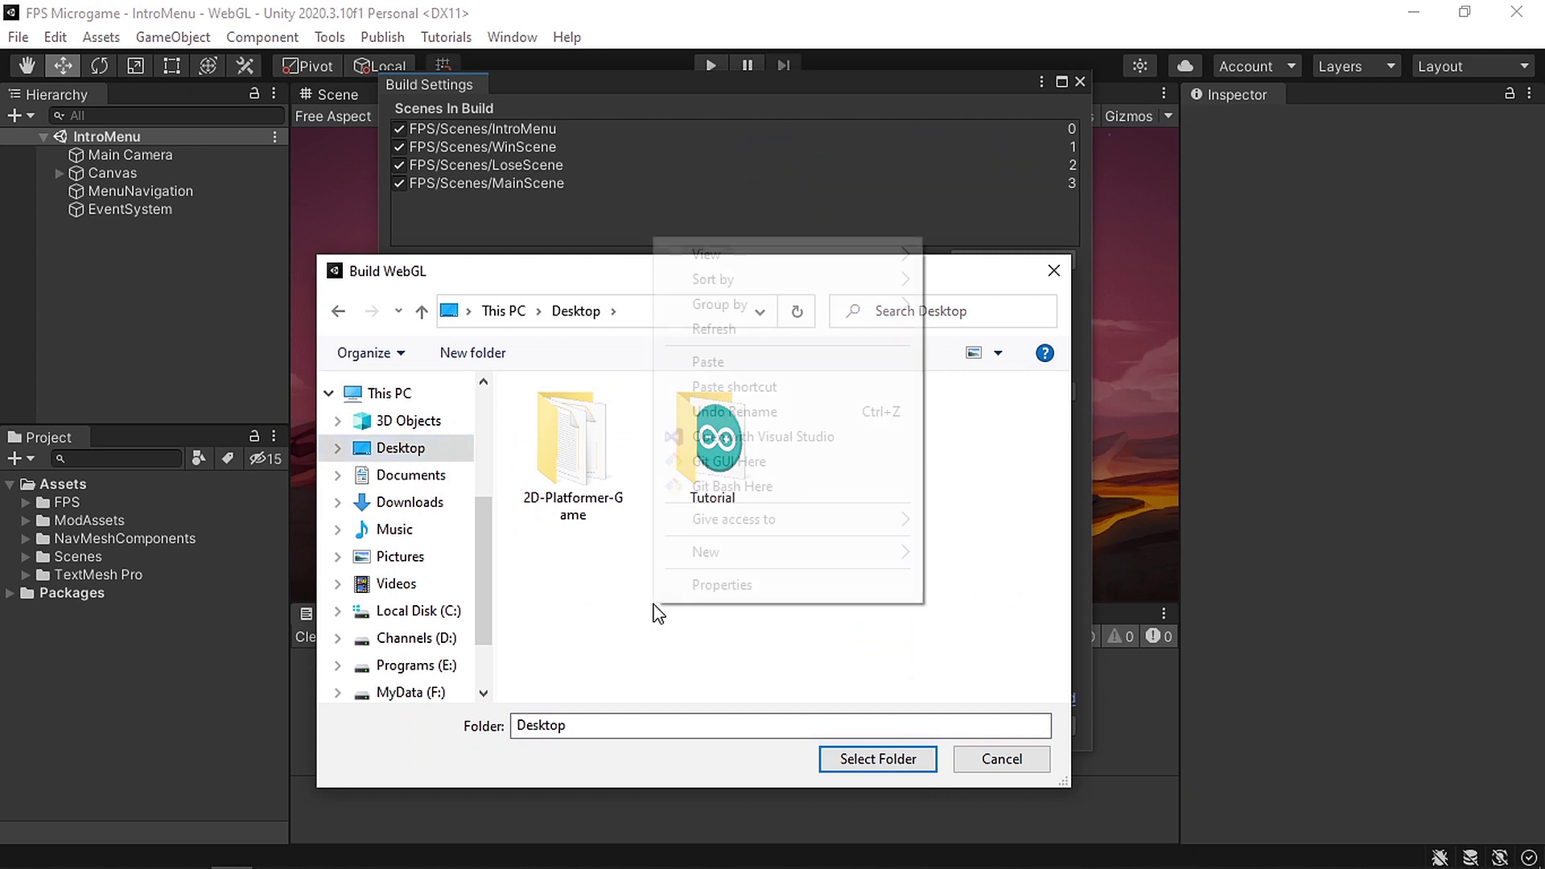
{"action": "mouse_move", "coordinate": [808, 554]}
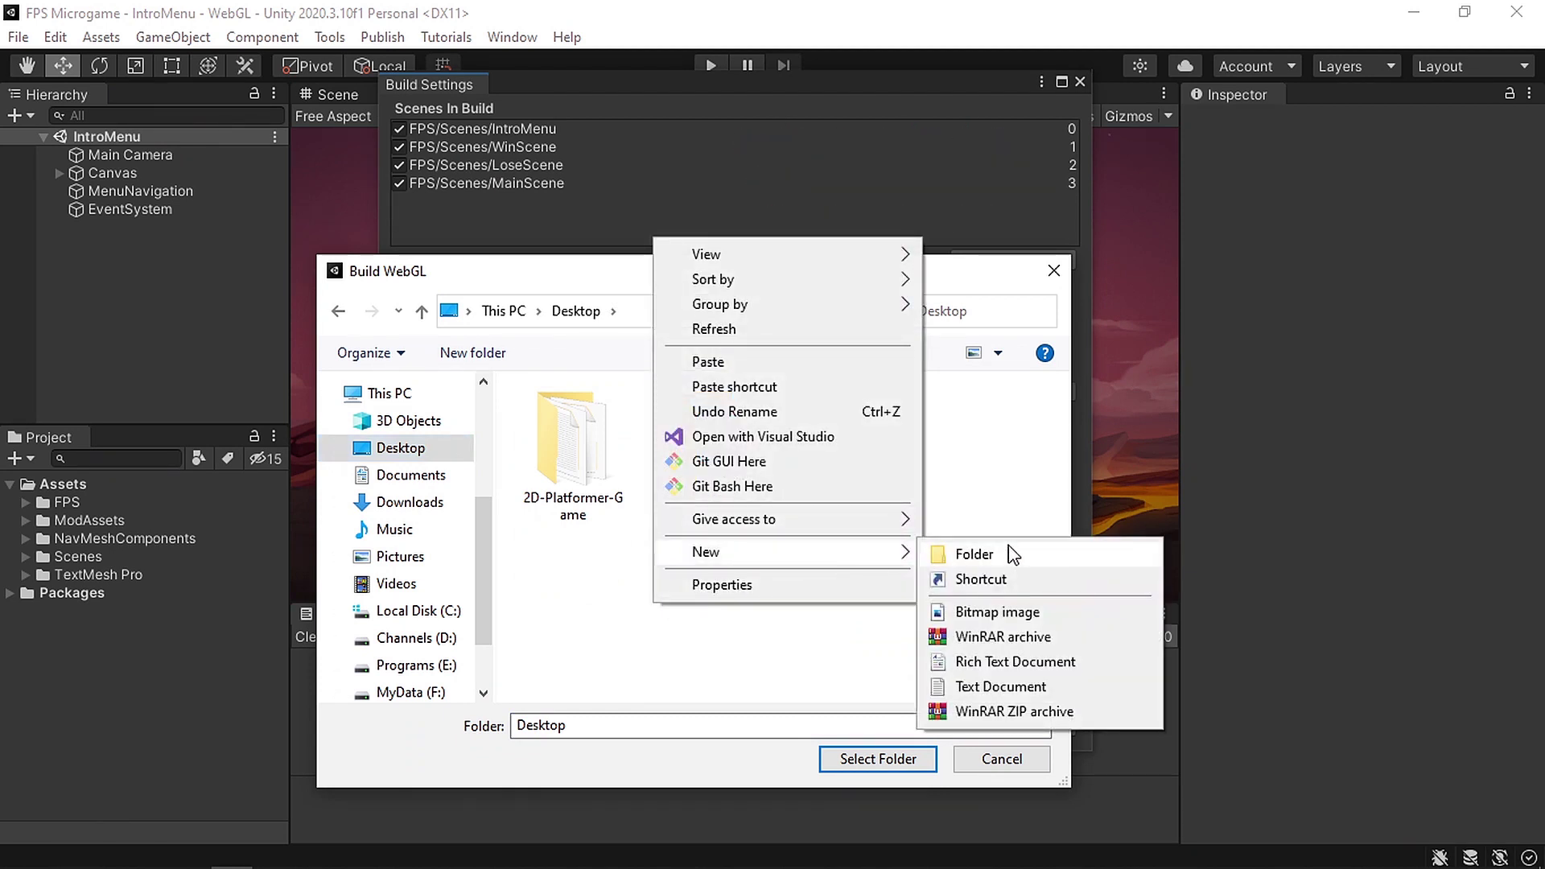
{"action": "left_click", "coordinate": [1010, 552]}
{"action": "type", "text": "F"}
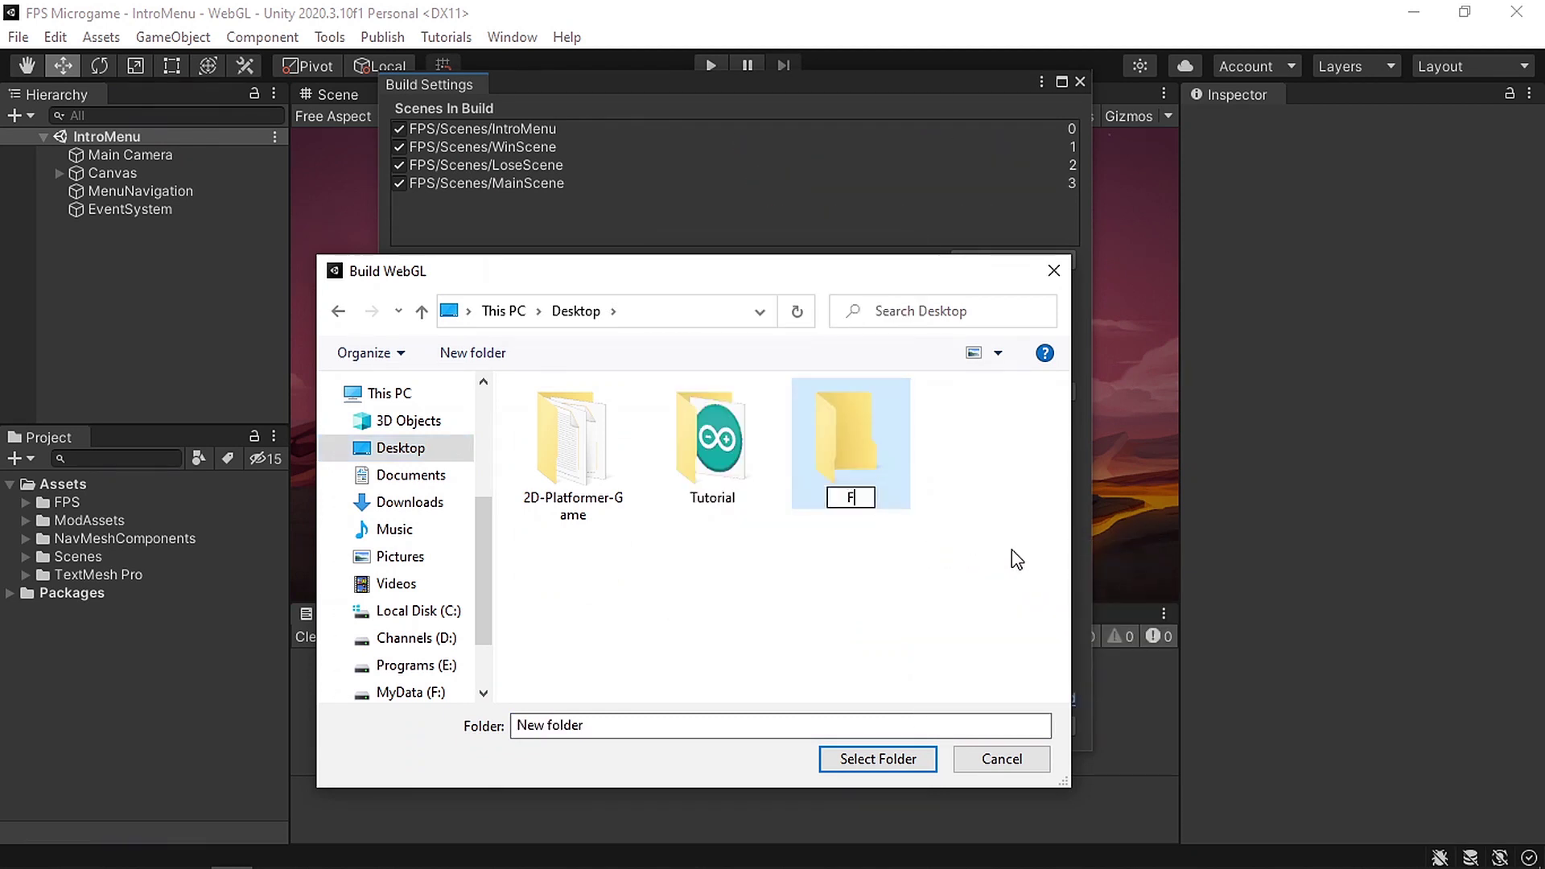
{"action": "type", "text": "PS Microgame"}
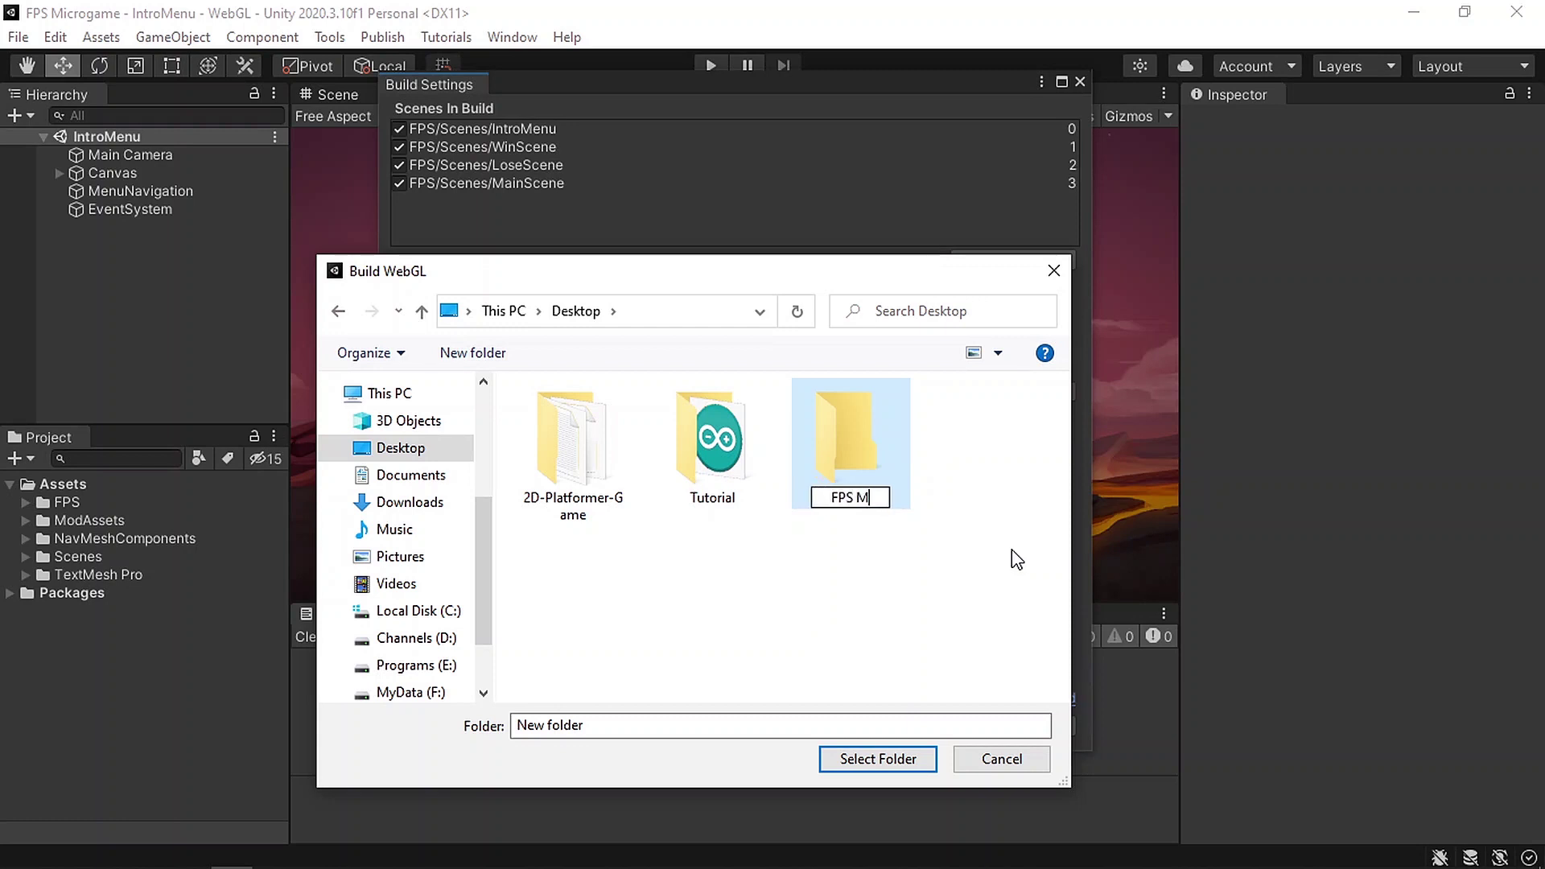
{"action": "key", "text": "Return"}
{"action": "double_click", "coordinate": [867, 460]}
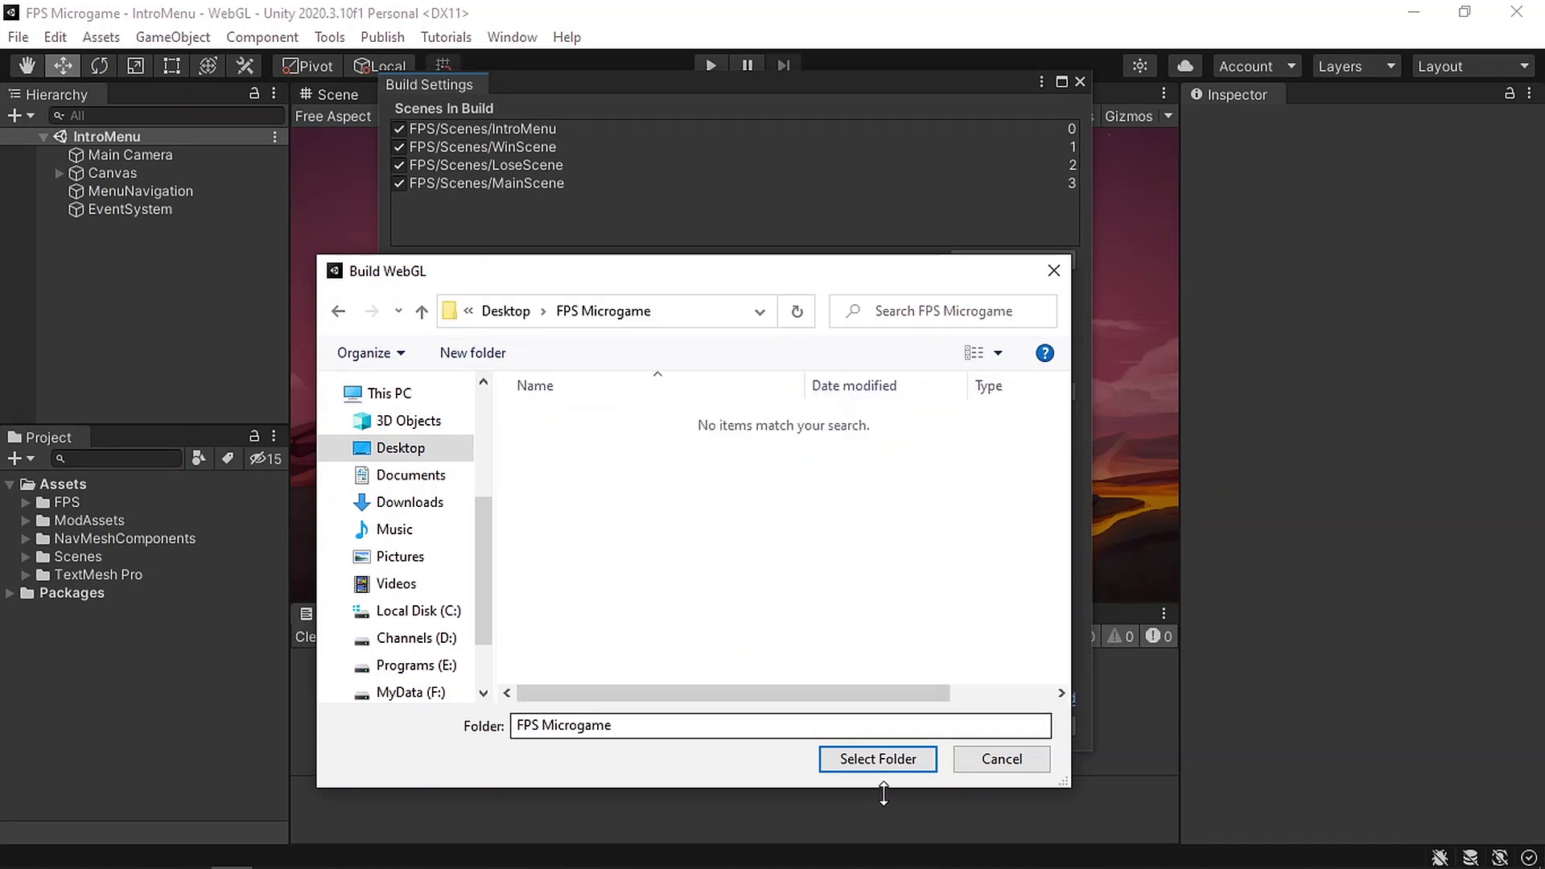
{"action": "left_click", "coordinate": [878, 760]}
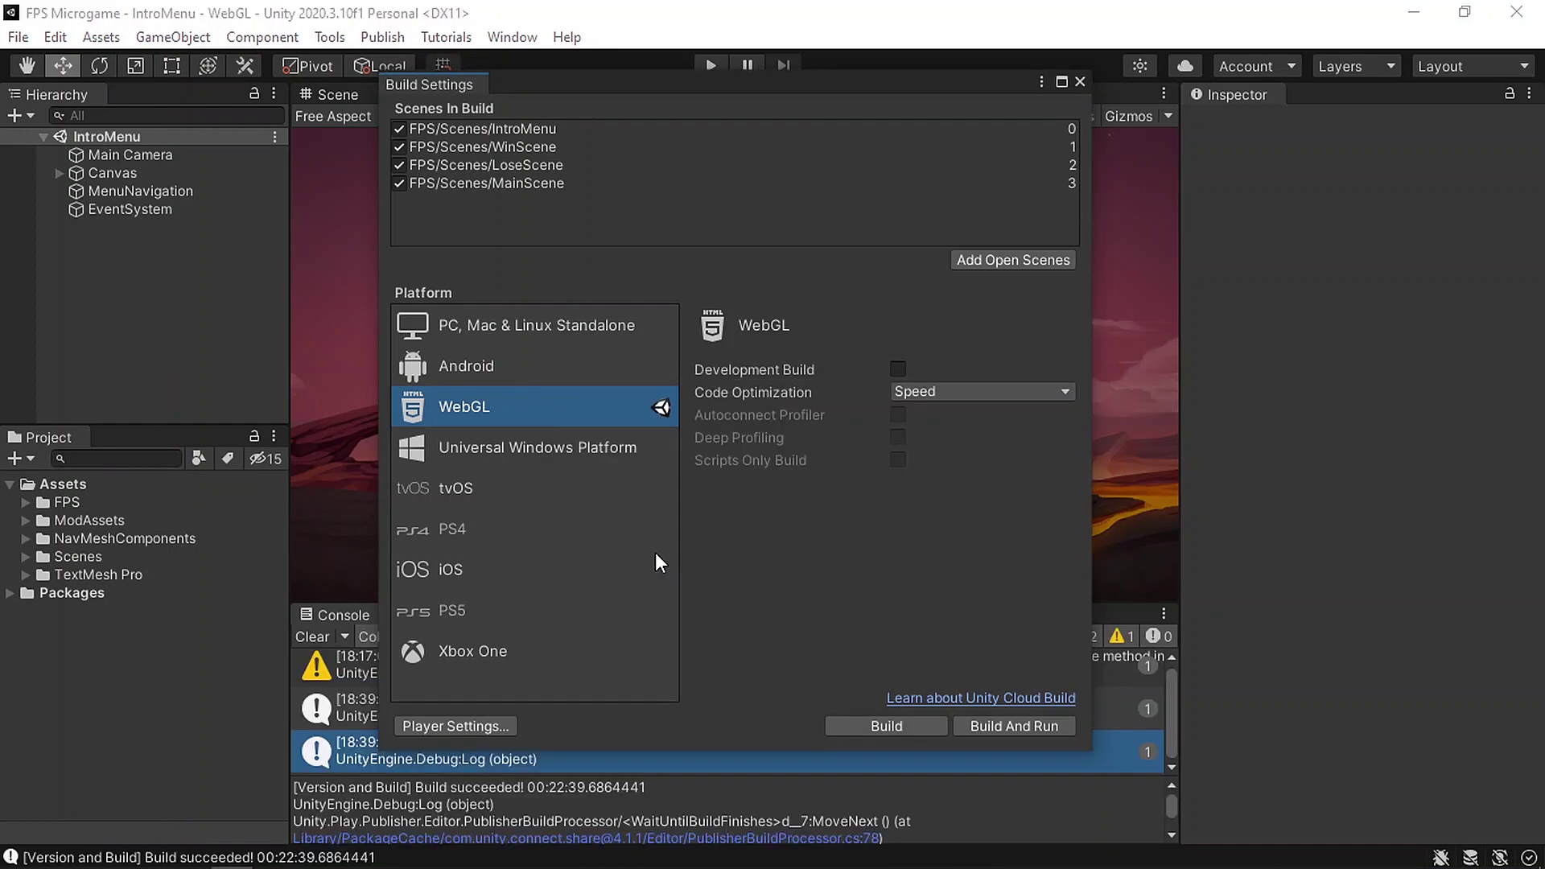
Step: Close the Build Settings, minimize Unity and open index.html from the FPS Microgame desktop folder in Chrome
{"action": "left_click", "coordinate": [1080, 82]}
{"action": "left_click", "coordinate": [1413, 12]}
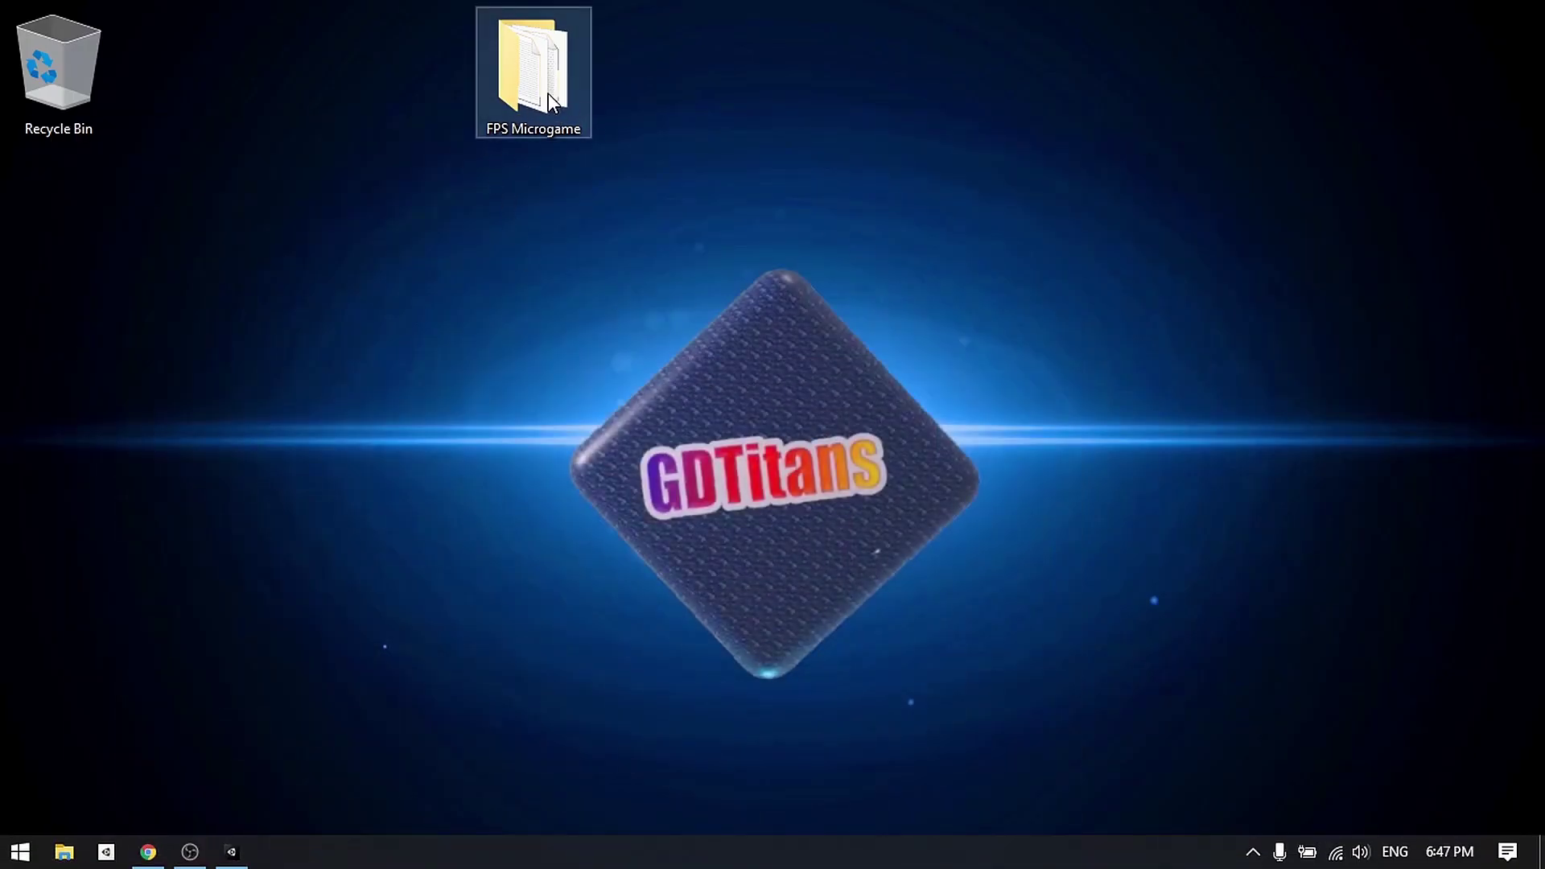
{"action": "double_click", "coordinate": [548, 93]}
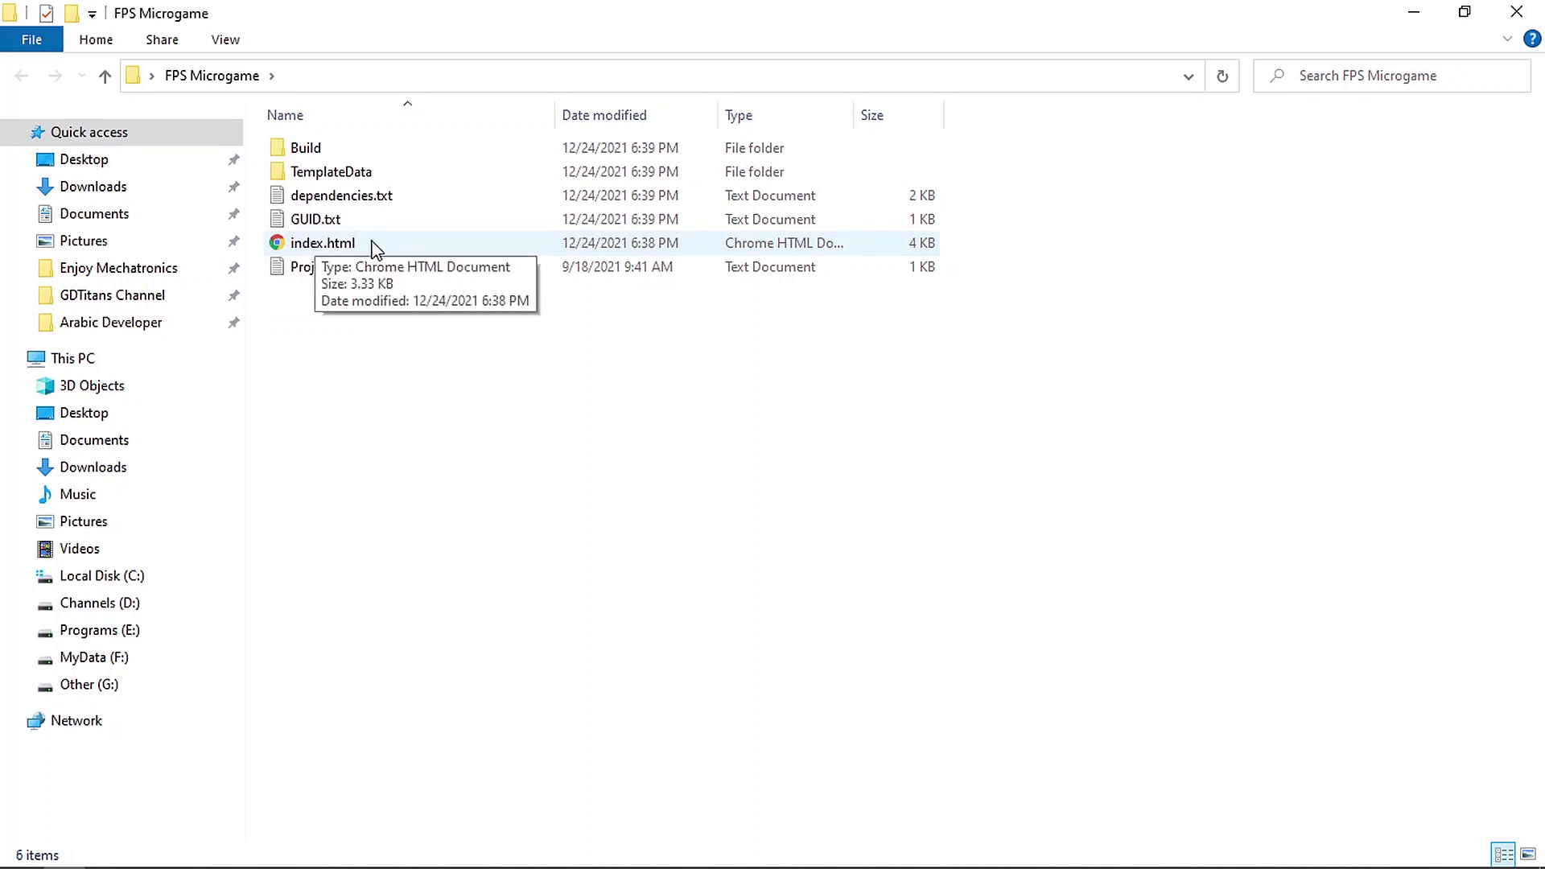
{"action": "double_click", "coordinate": [346, 244]}
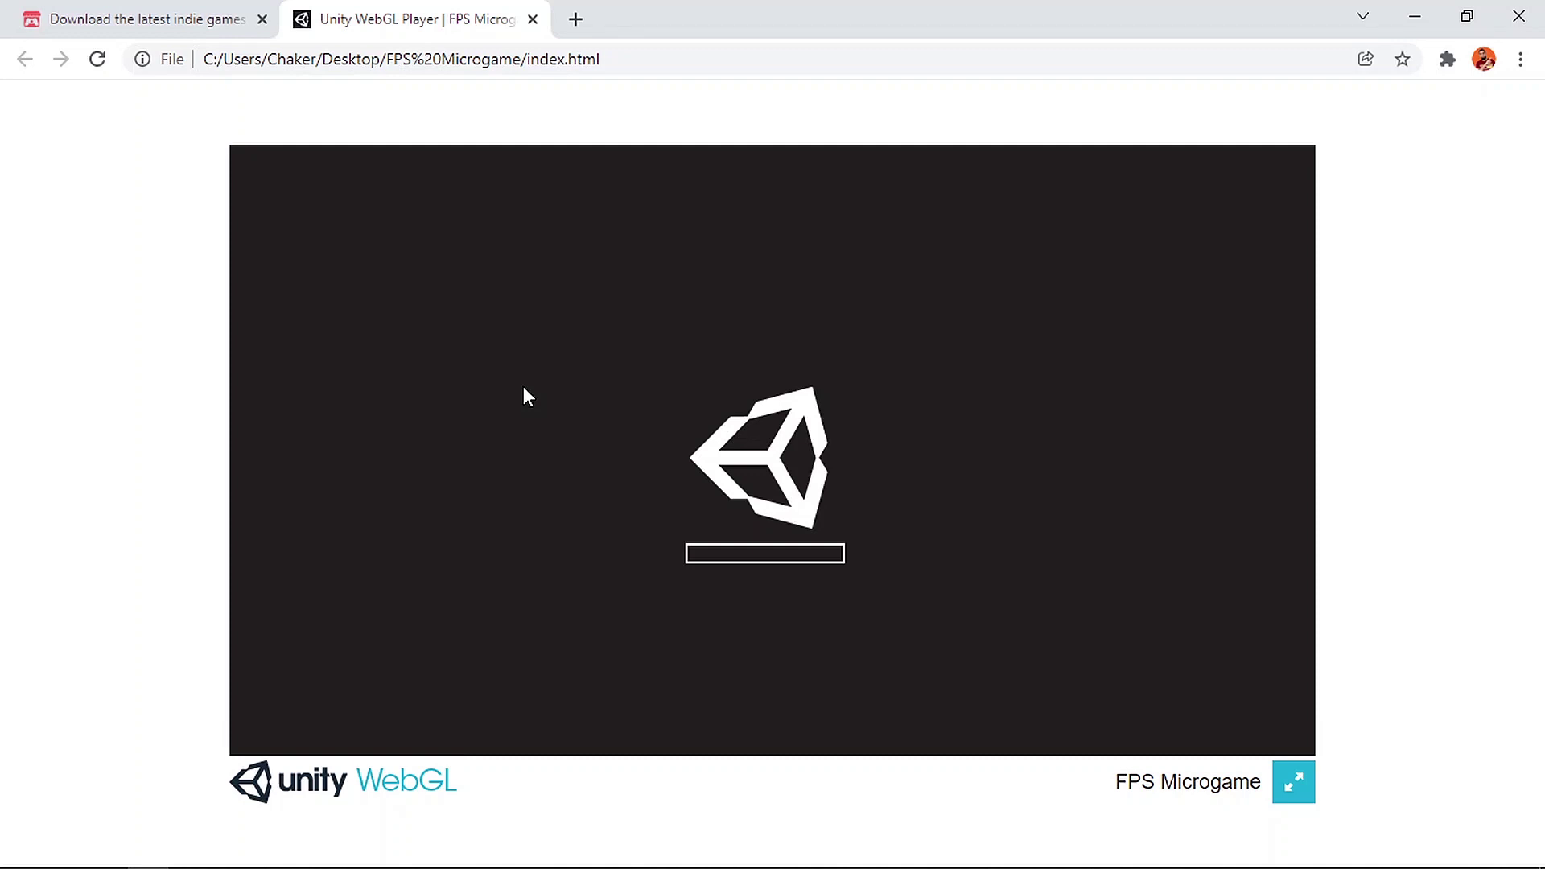
Step: Close the local game page and open the account registration form on itch.io
{"action": "left_click", "coordinate": [186, 21]}
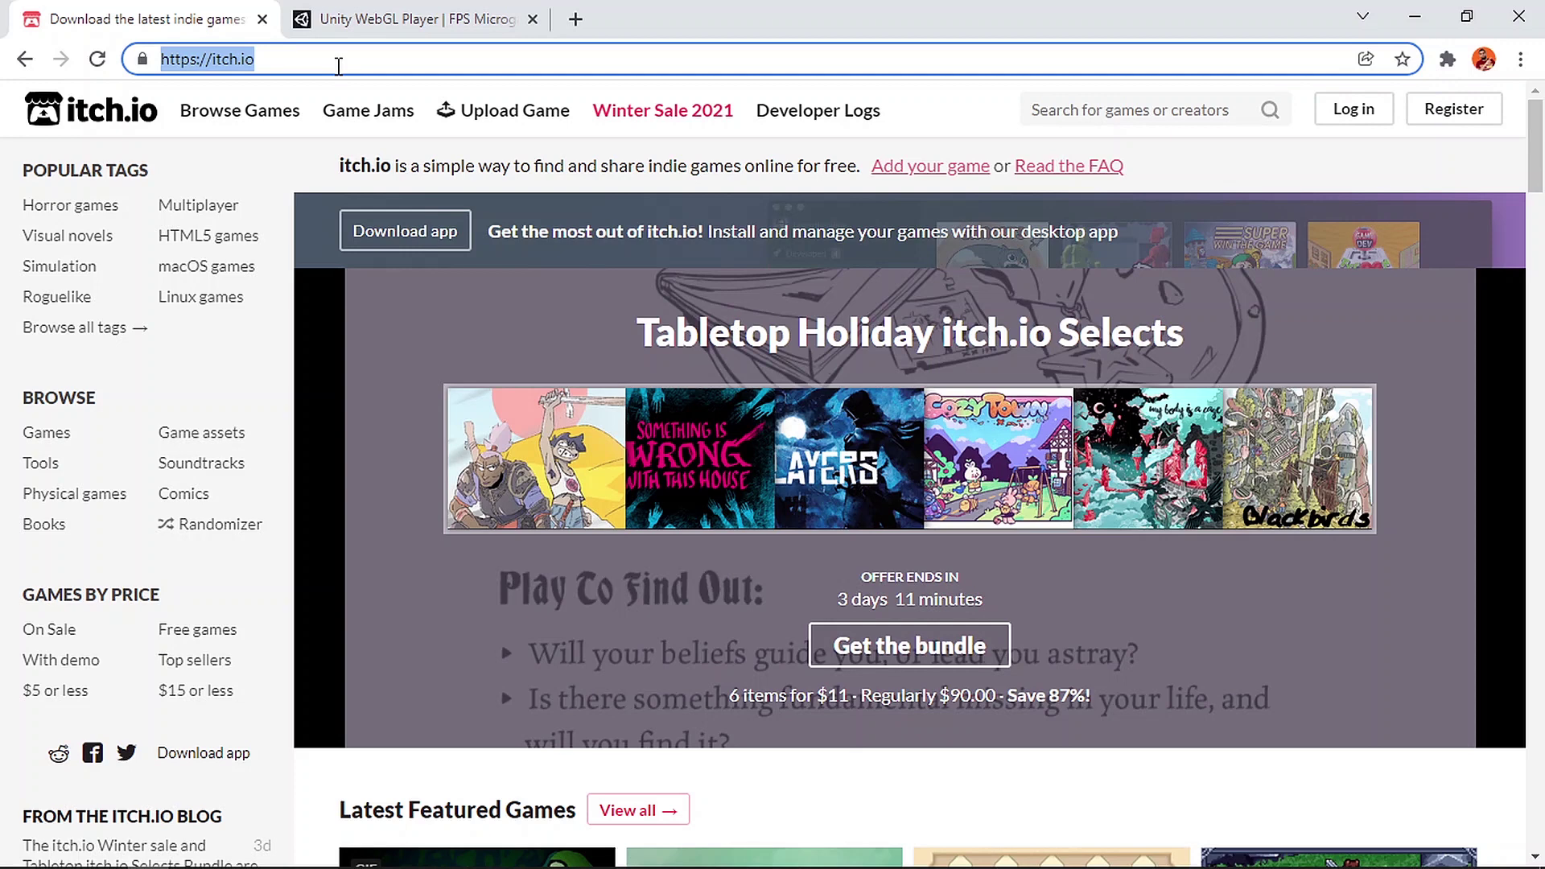
{"action": "left_click", "coordinate": [385, 32]}
{"action": "left_click", "coordinate": [532, 21]}
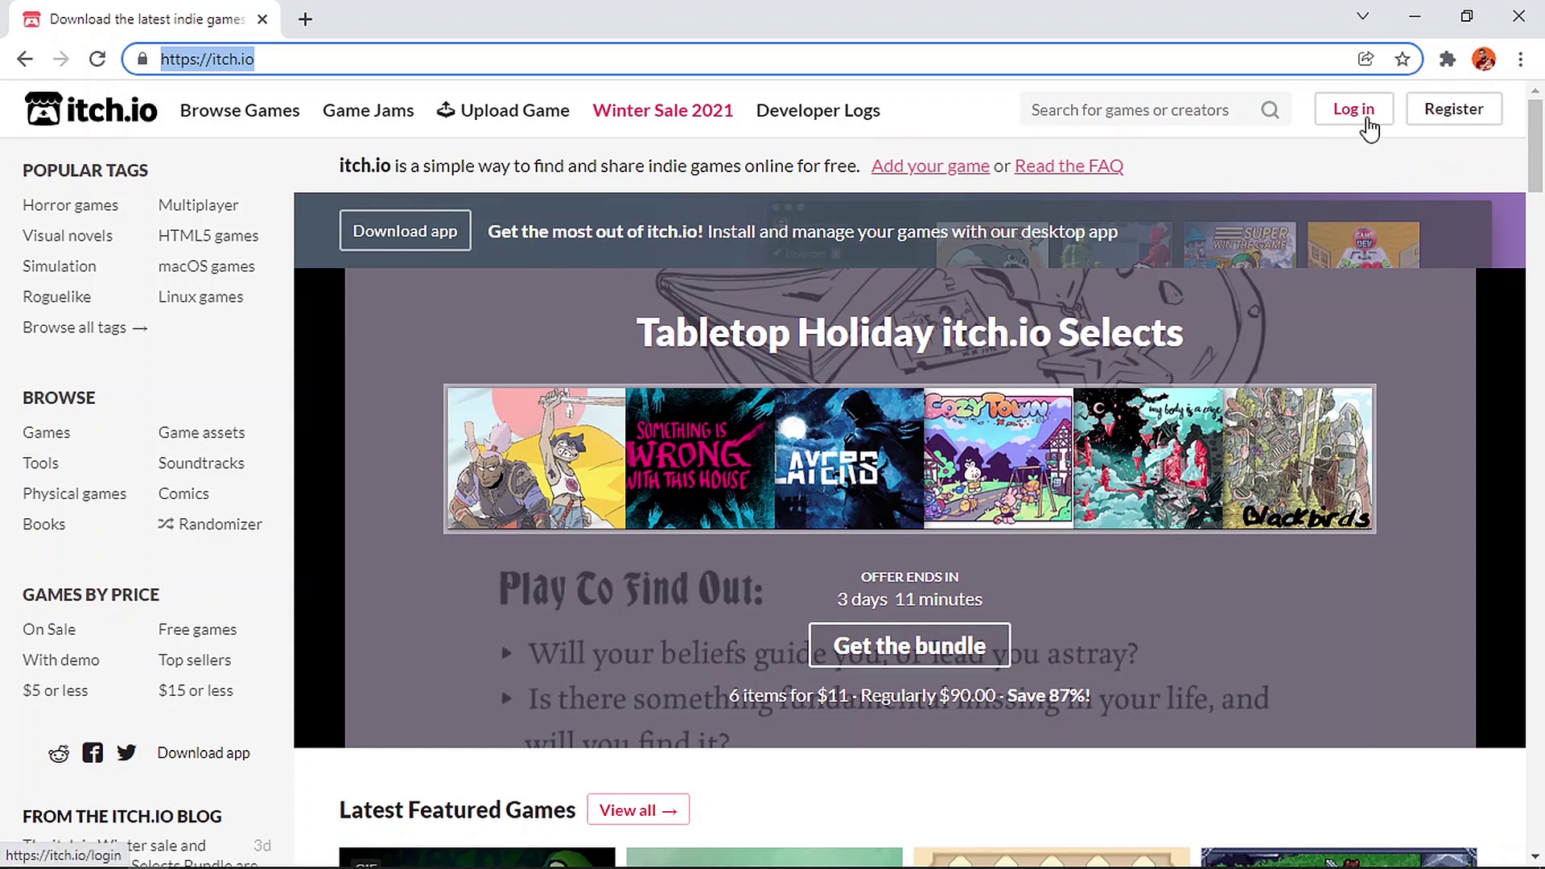
{"action": "left_click", "coordinate": [1454, 124]}
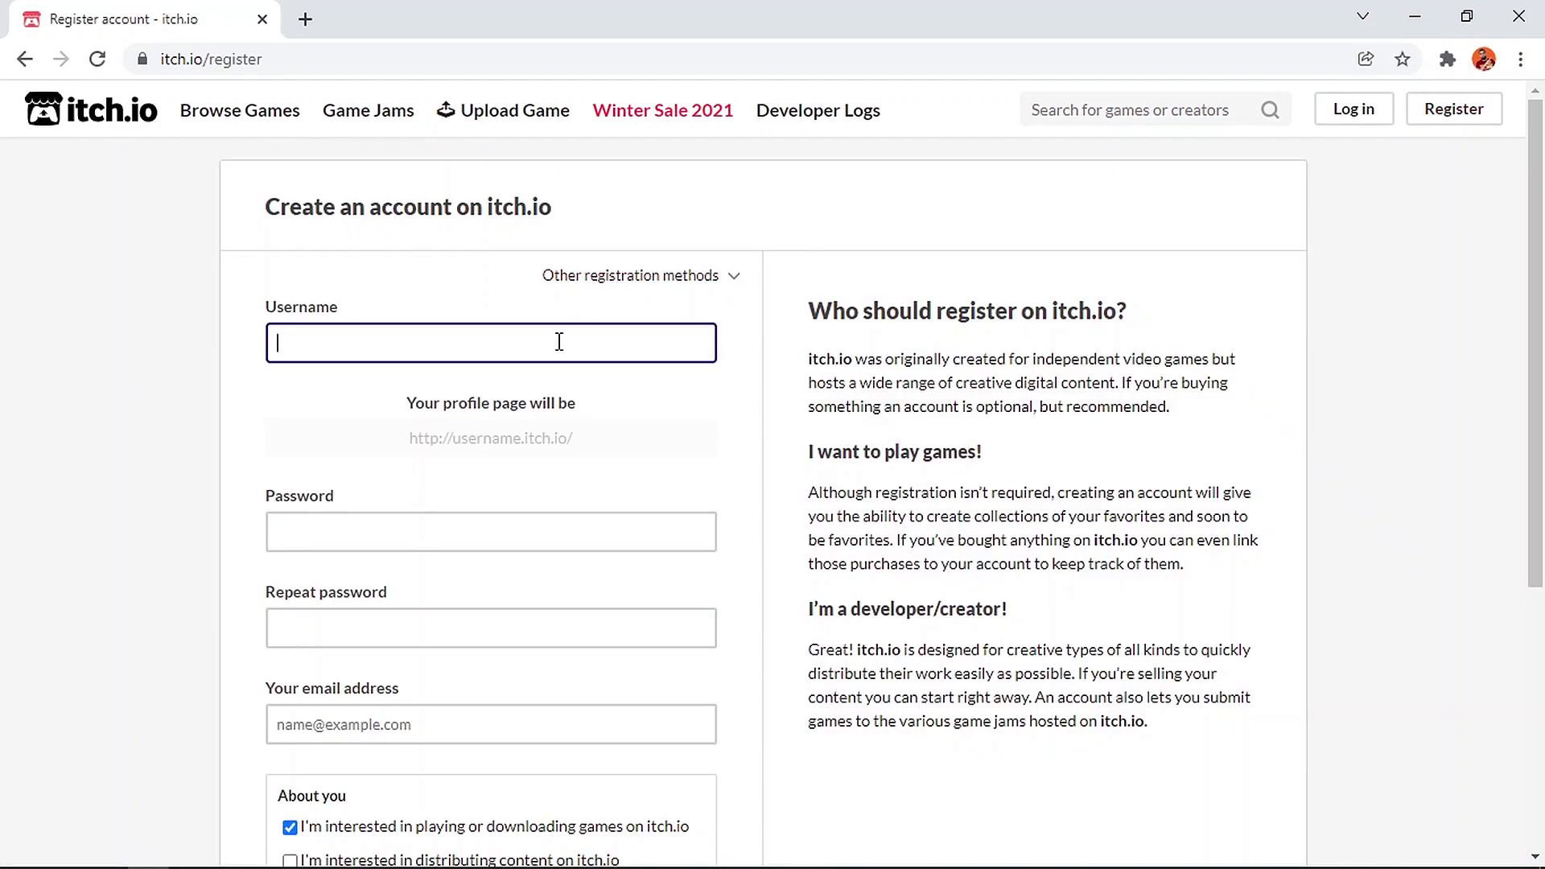
Step: Enter the username GDTitans, fill in and repeat the account password, and enter the e-mail address
{"action": "type", "text": "GDTitans"}
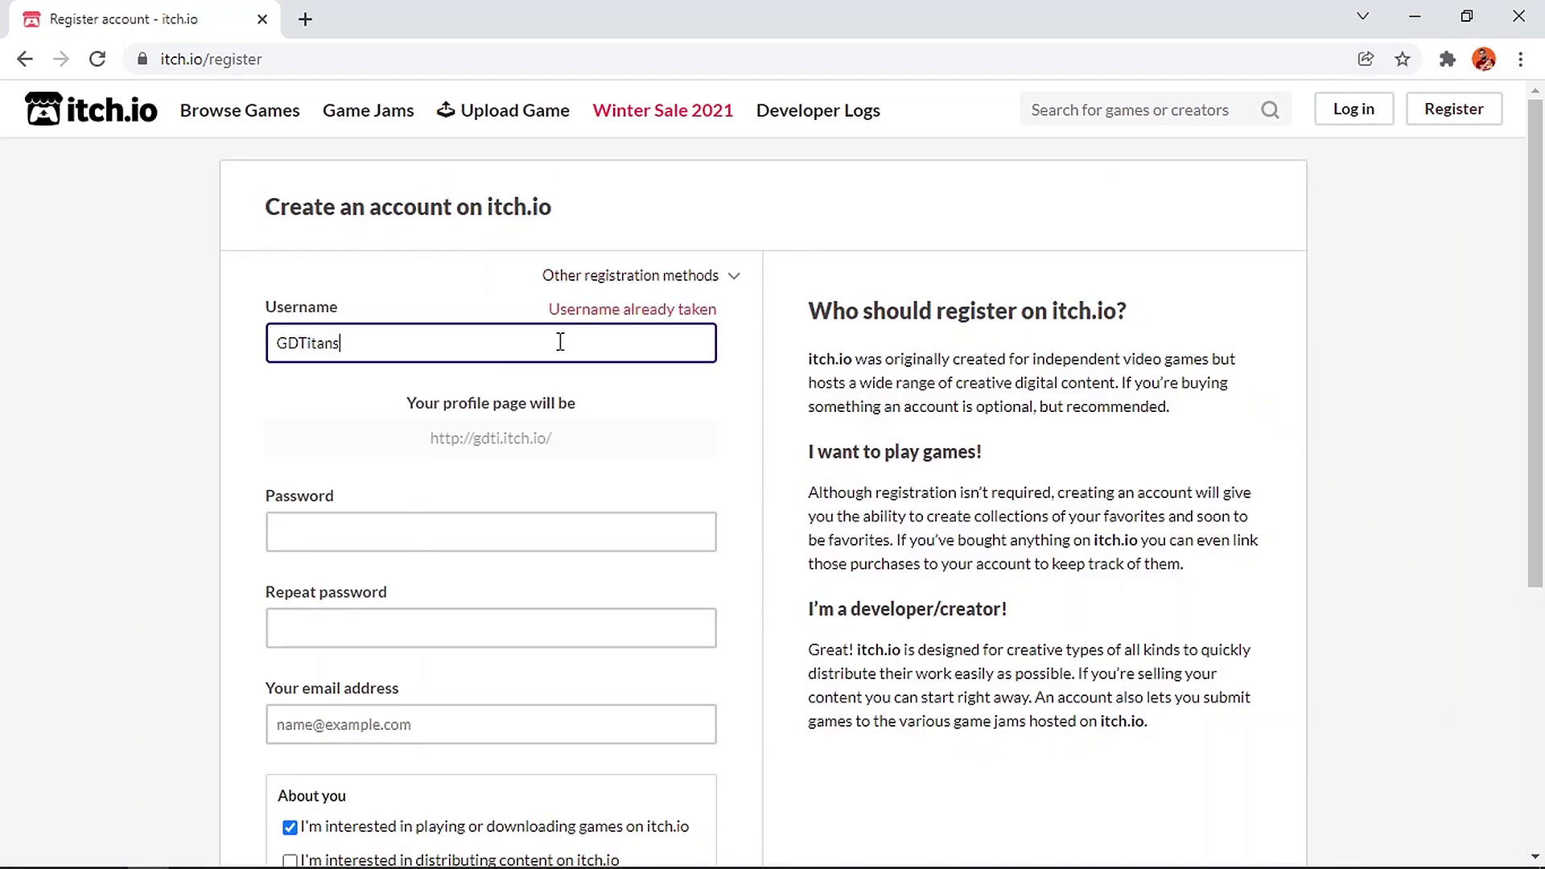
{"action": "left_click", "coordinate": [540, 531]}
{"action": "left_click", "coordinate": [534, 581]}
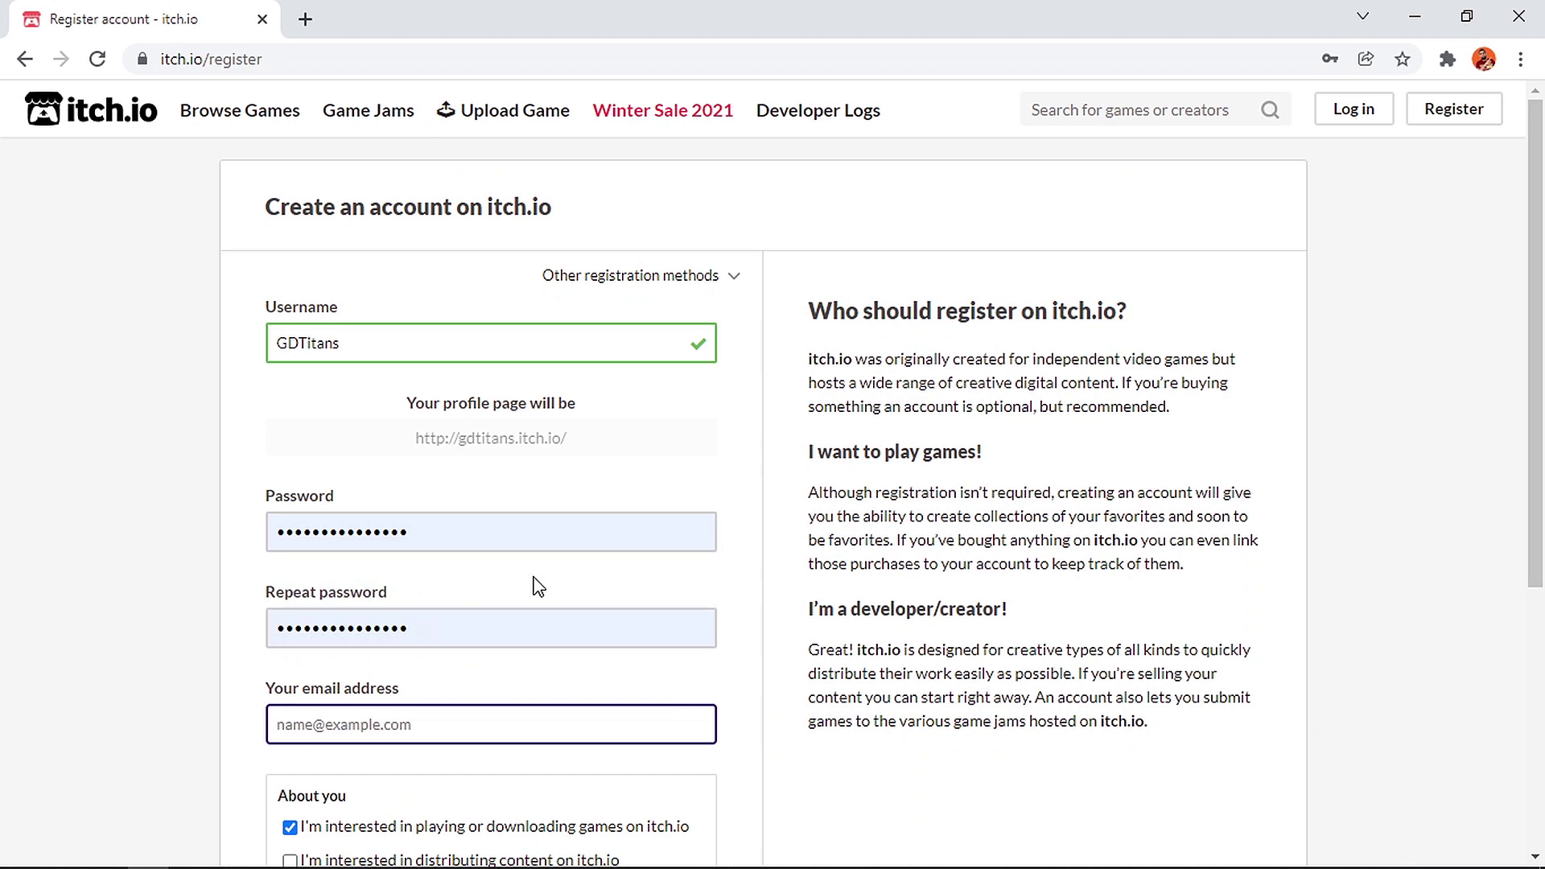
{"action": "scroll", "coordinate": [534, 585], "scroll_direction": "down", "scroll_amount": 1}
{"action": "key", "text": "ctrl+v"}
{"action": "scroll", "coordinate": [535, 596], "scroll_direction": "down", "scroll_amount": 4}
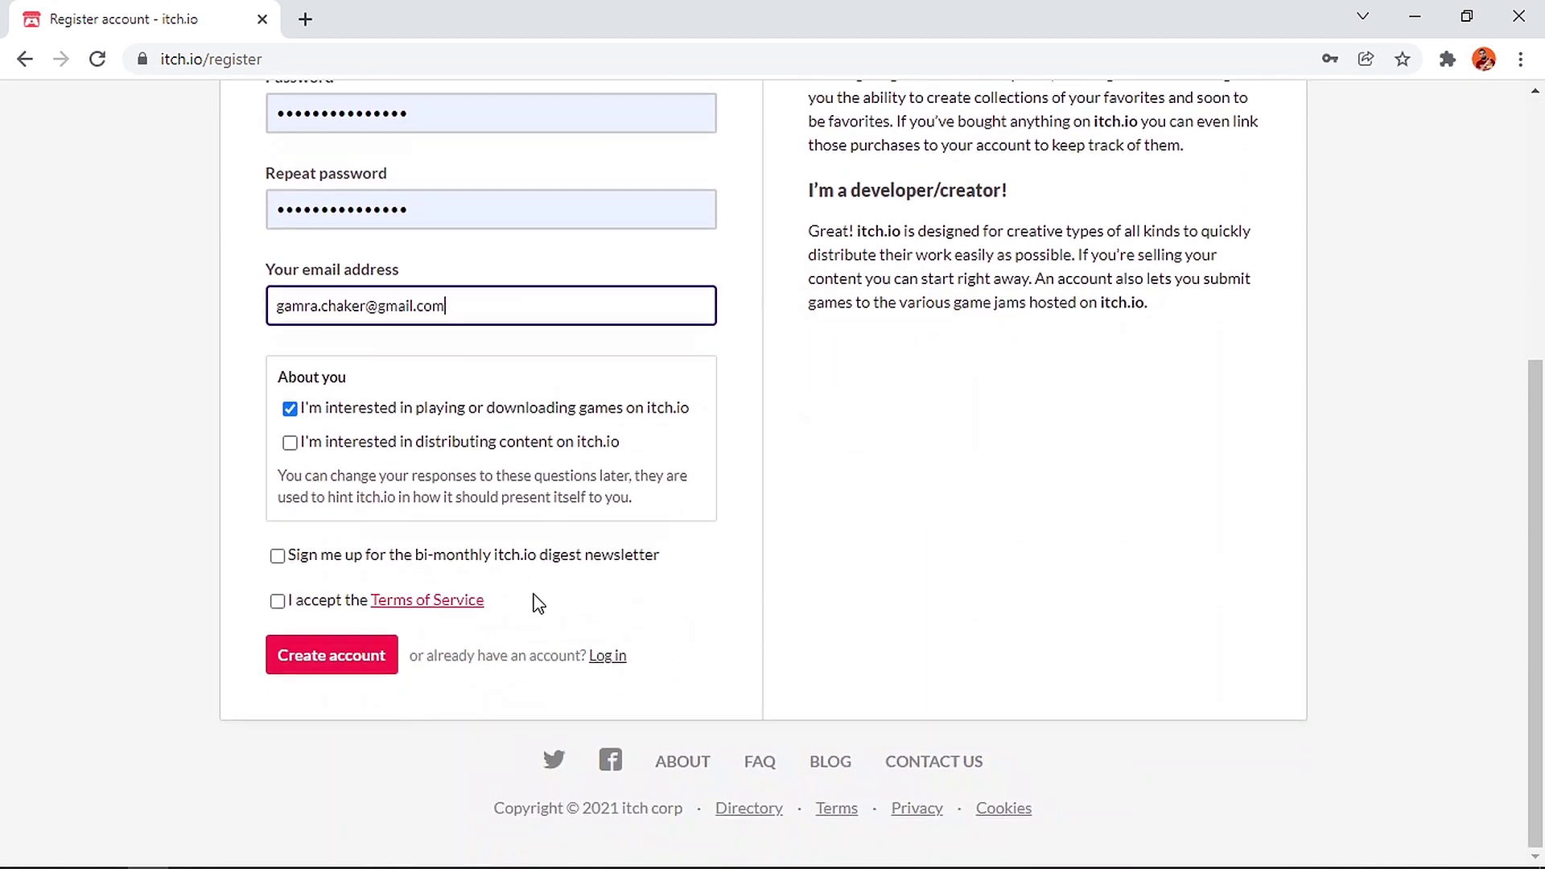
Step: Accept the Terms of Service, create the itch.io account and dismiss the browser's password notice
{"action": "left_click", "coordinate": [278, 602]}
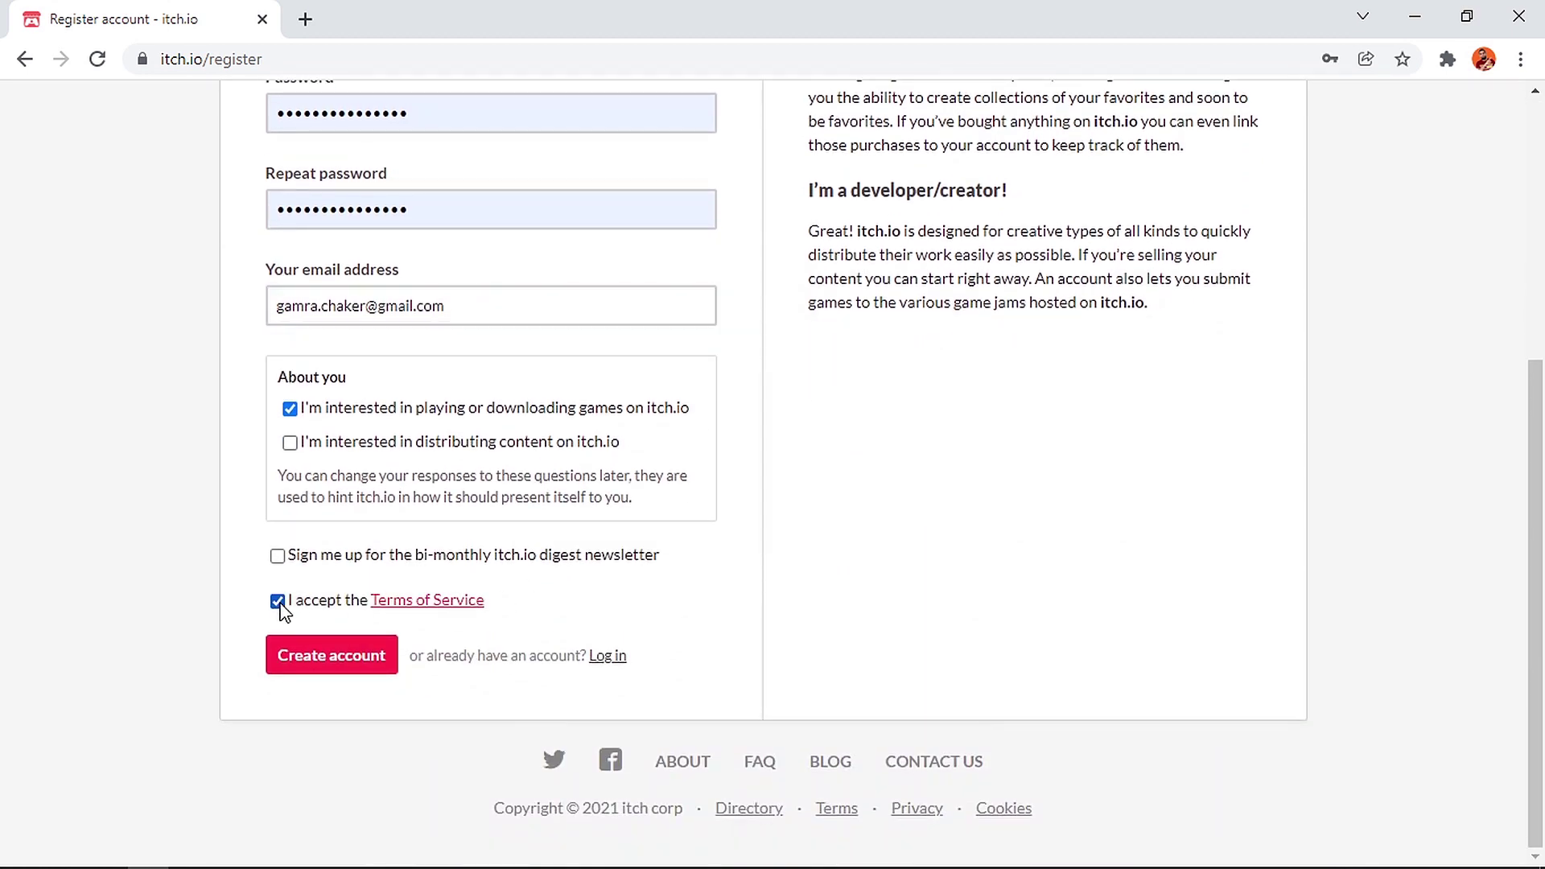
{"action": "left_click", "coordinate": [337, 660]}
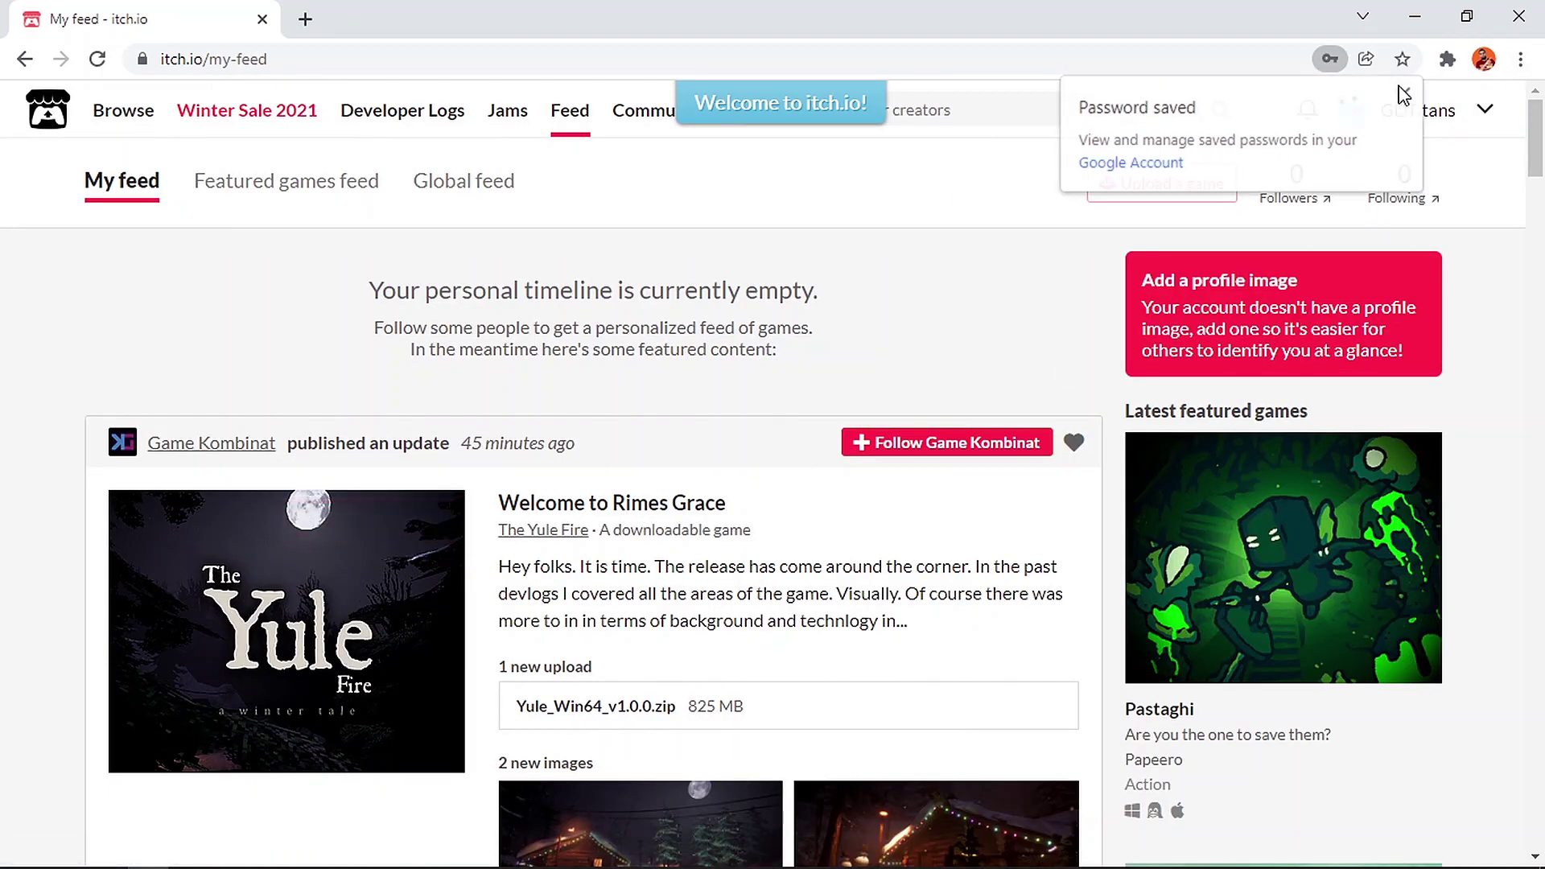
{"action": "left_click", "coordinate": [1404, 93]}
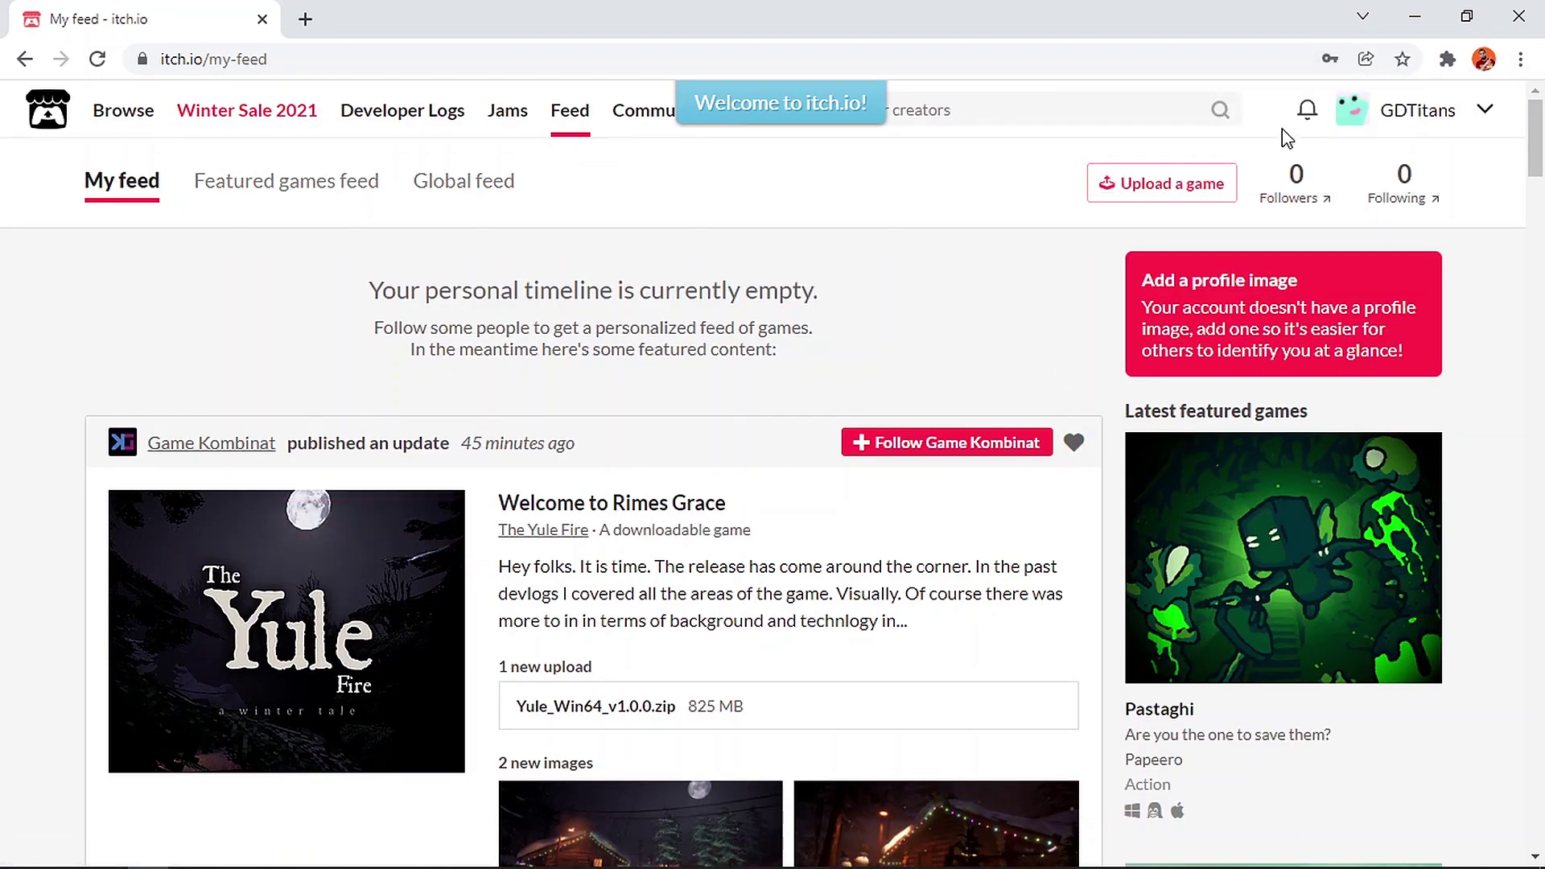
Step: Switch to the FPS Microgame folder in File Explorer and compress all its build files into the ZIP archive FPS Microgame.zip
{"action": "left_click", "coordinate": [1414, 13]}
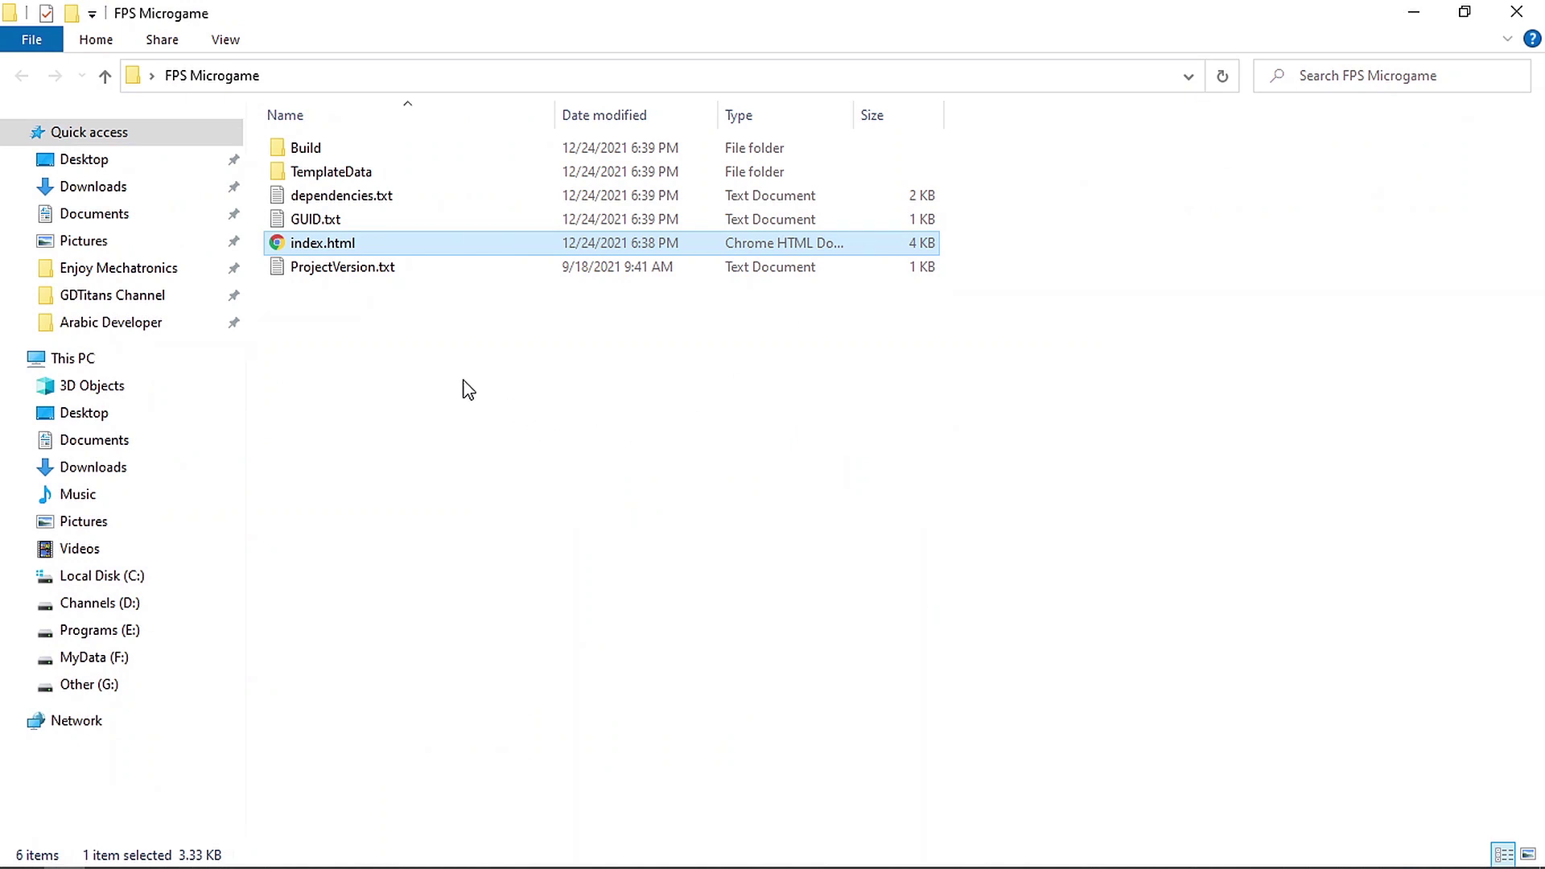
{"action": "left_click_drag", "start_coordinate": [462, 379], "coordinate": [918, 123]}
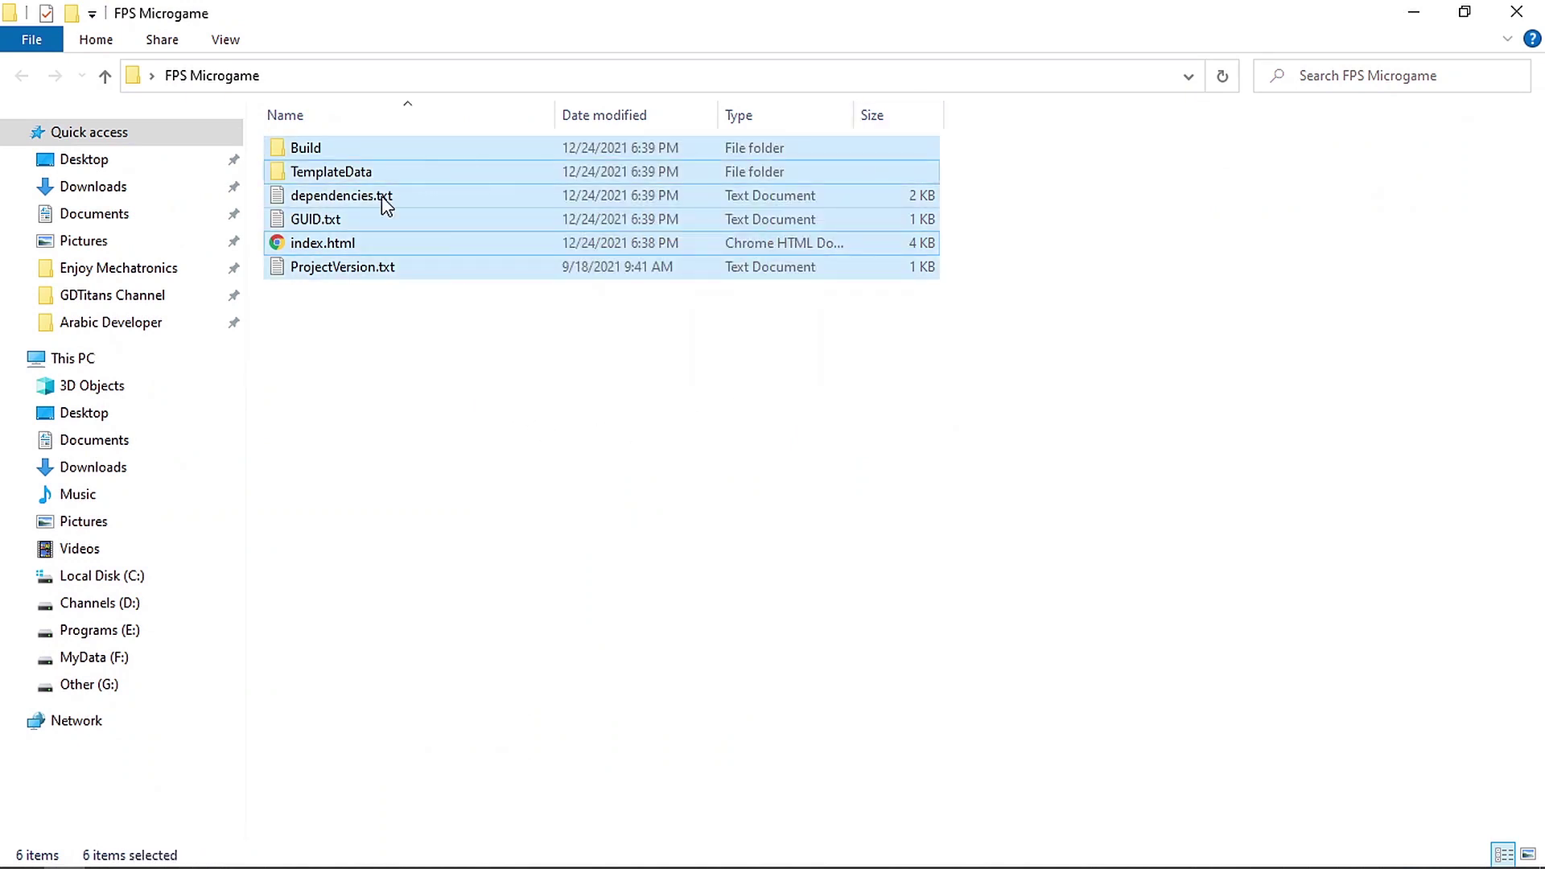
{"action": "right_click", "coordinate": [450, 268]}
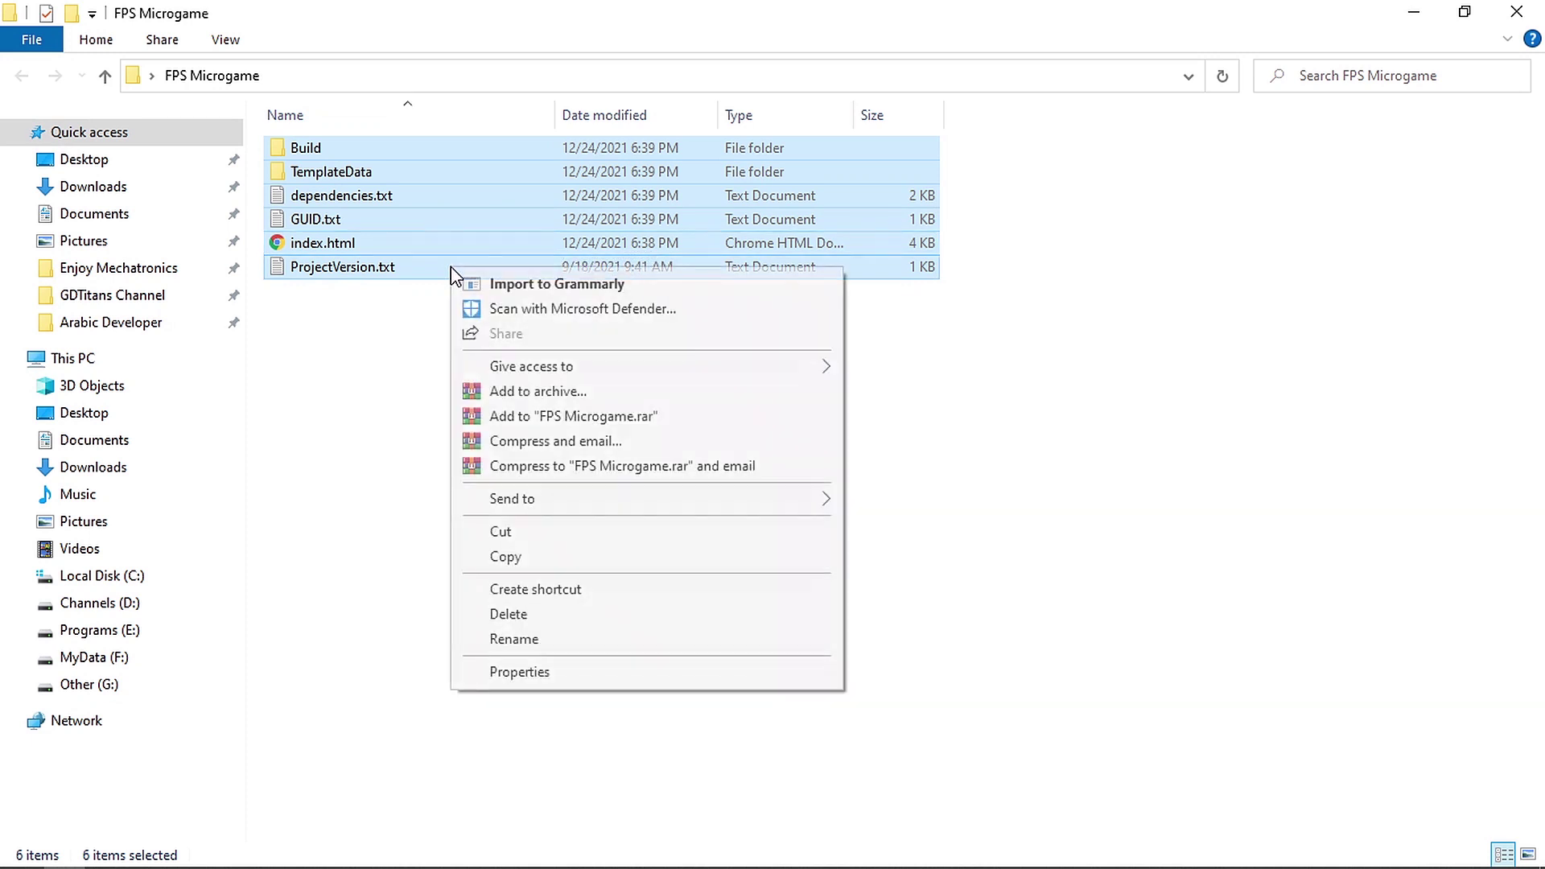
{"action": "left_click", "coordinate": [538, 392]}
{"action": "left_click", "coordinate": [693, 420]}
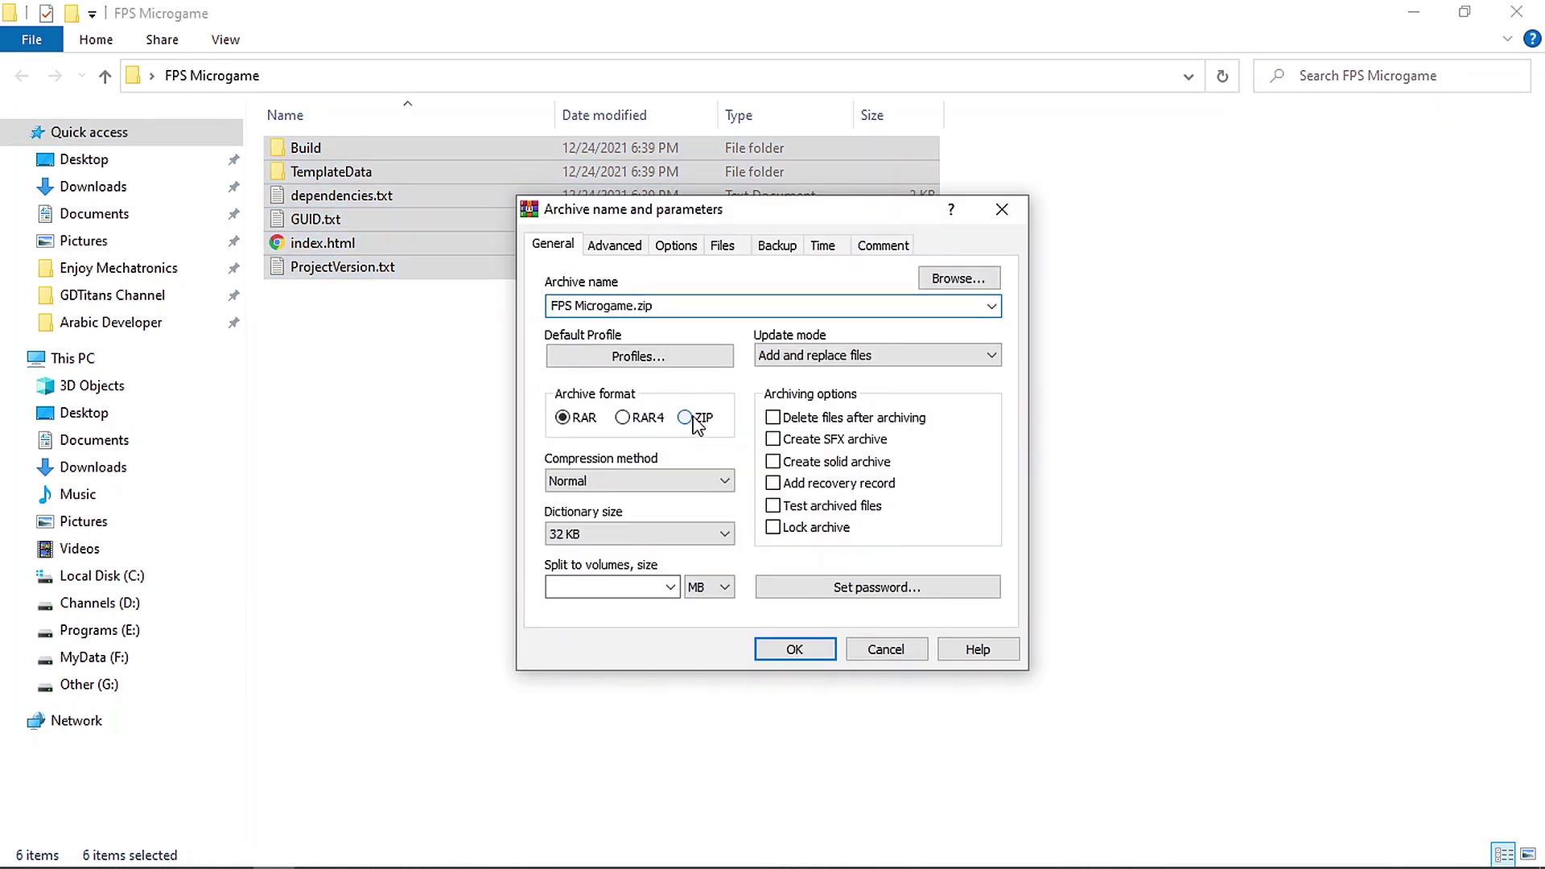
{"action": "left_click", "coordinate": [797, 650]}
{"action": "left_click", "coordinate": [393, 221]}
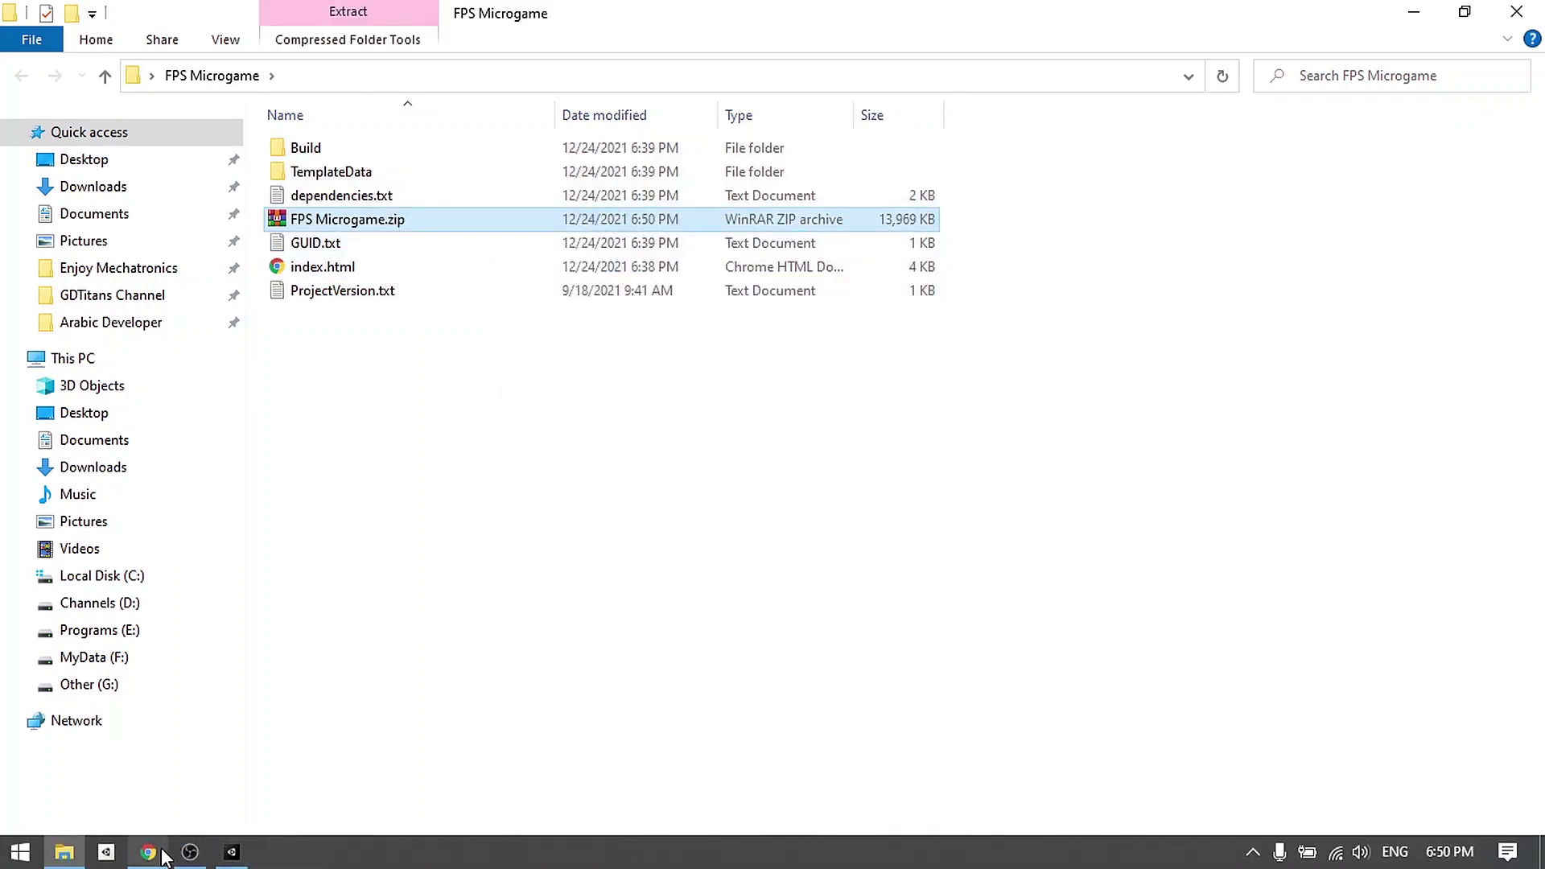
Step: Switch back to Chrome and start a new project from the itch.io Creator Dashboard
{"action": "left_click", "coordinate": [148, 852]}
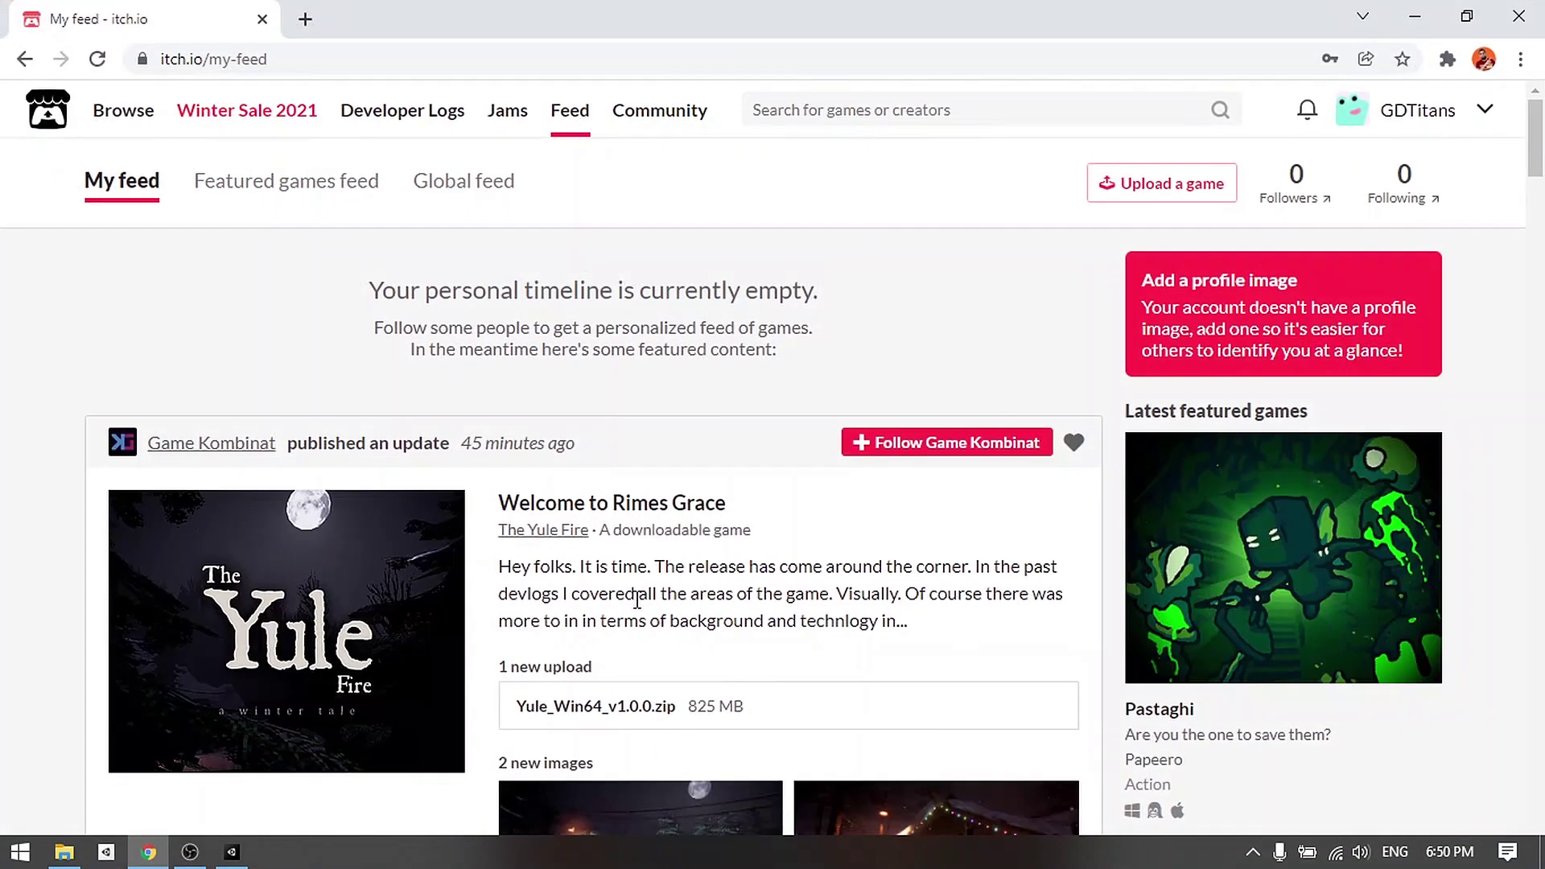
{"action": "left_click", "coordinate": [1172, 192]}
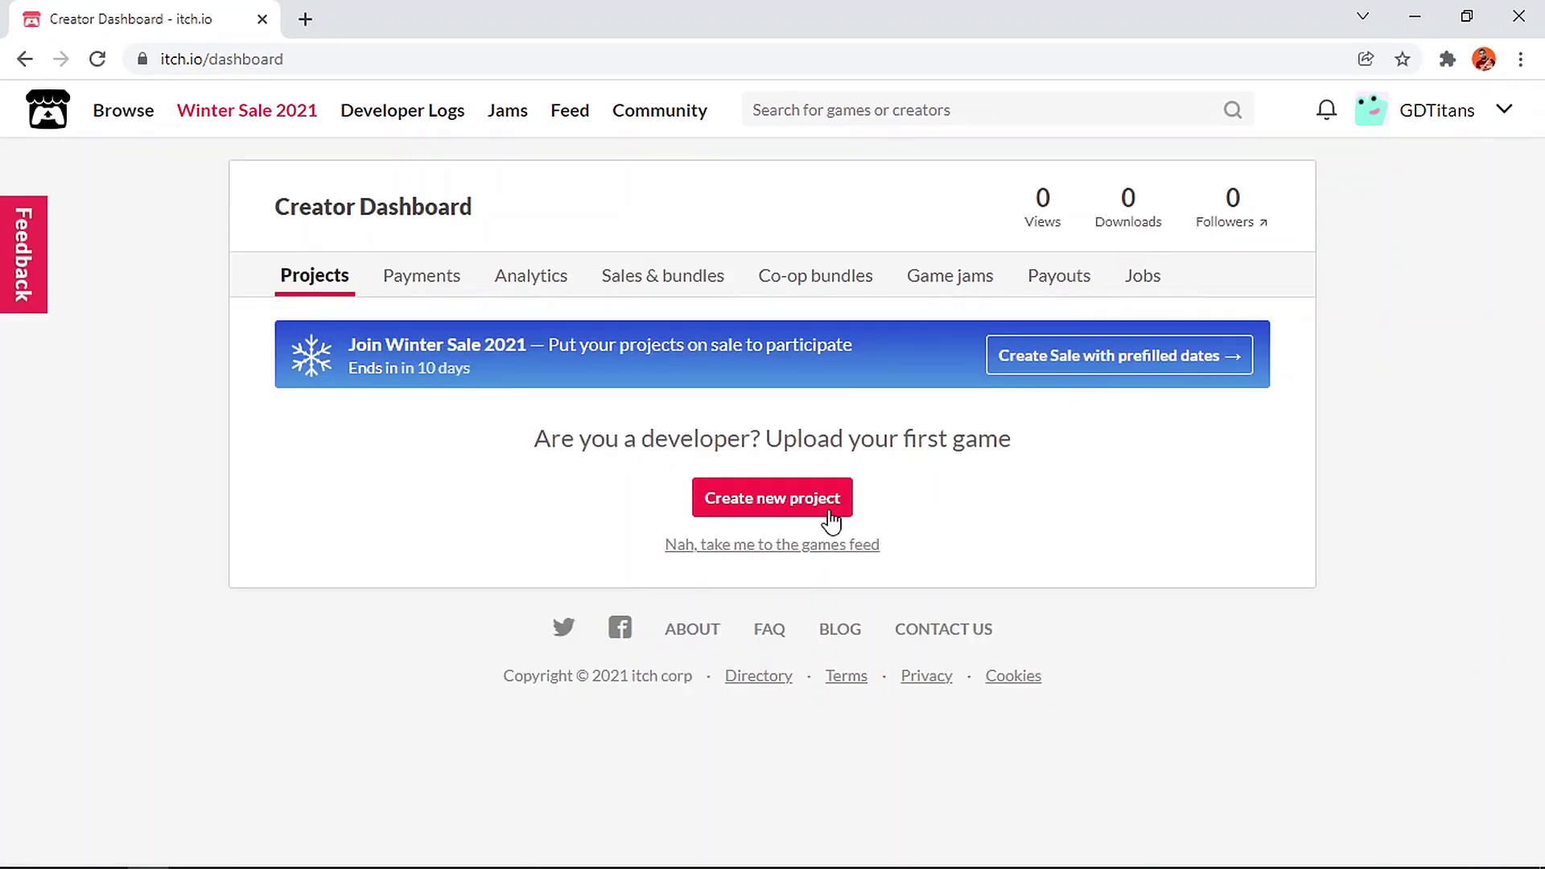
{"action": "left_click", "coordinate": [794, 500]}
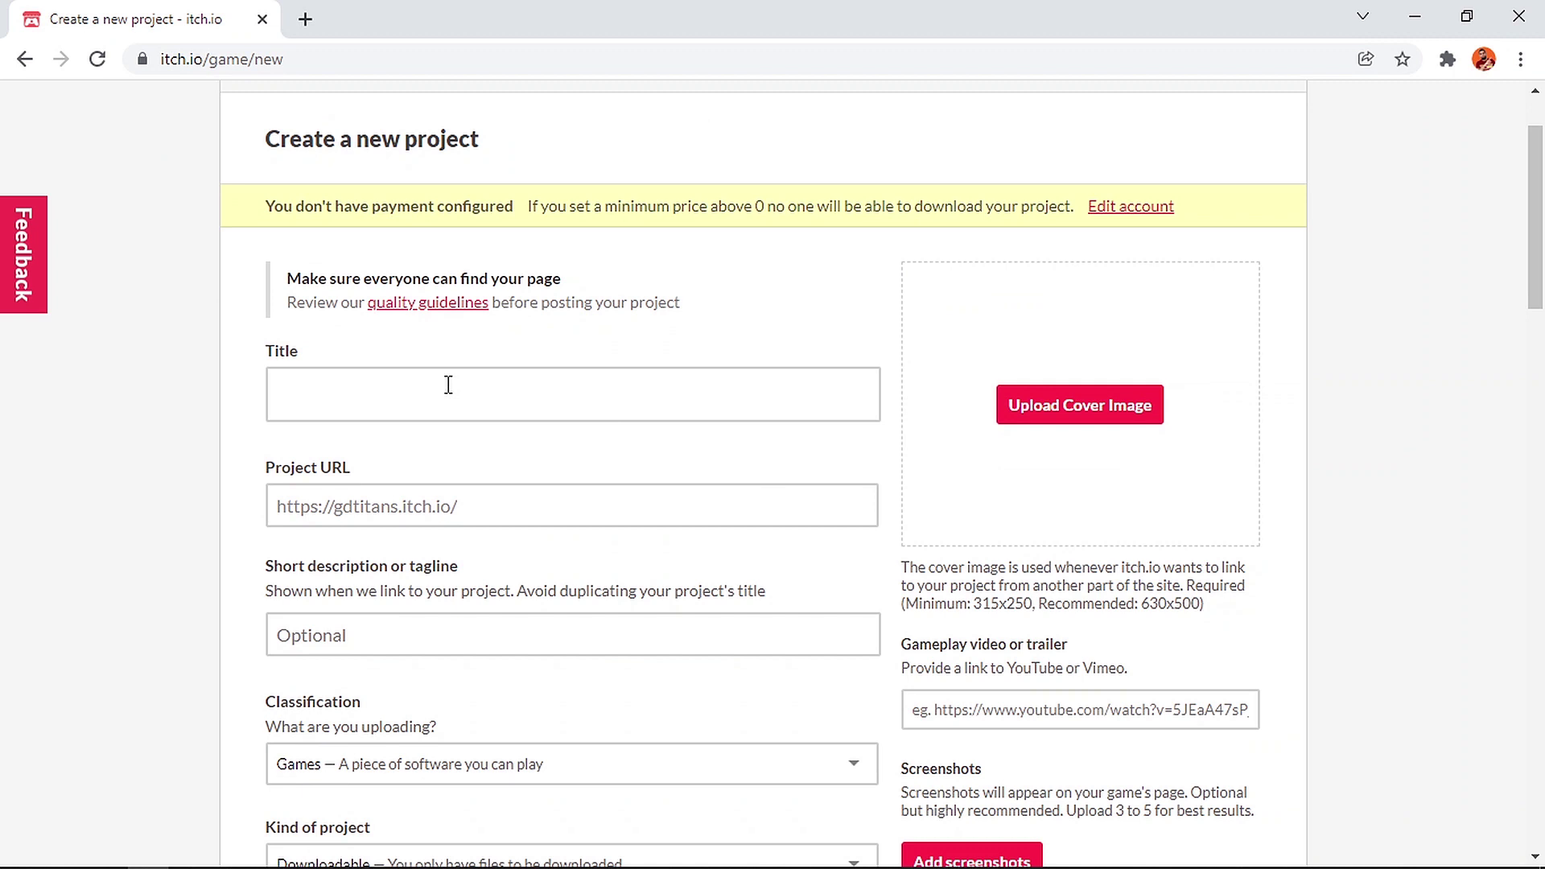
Step: Enter FPS Microgame as the title of the new project
{"action": "left_click", "coordinate": [435, 393]}
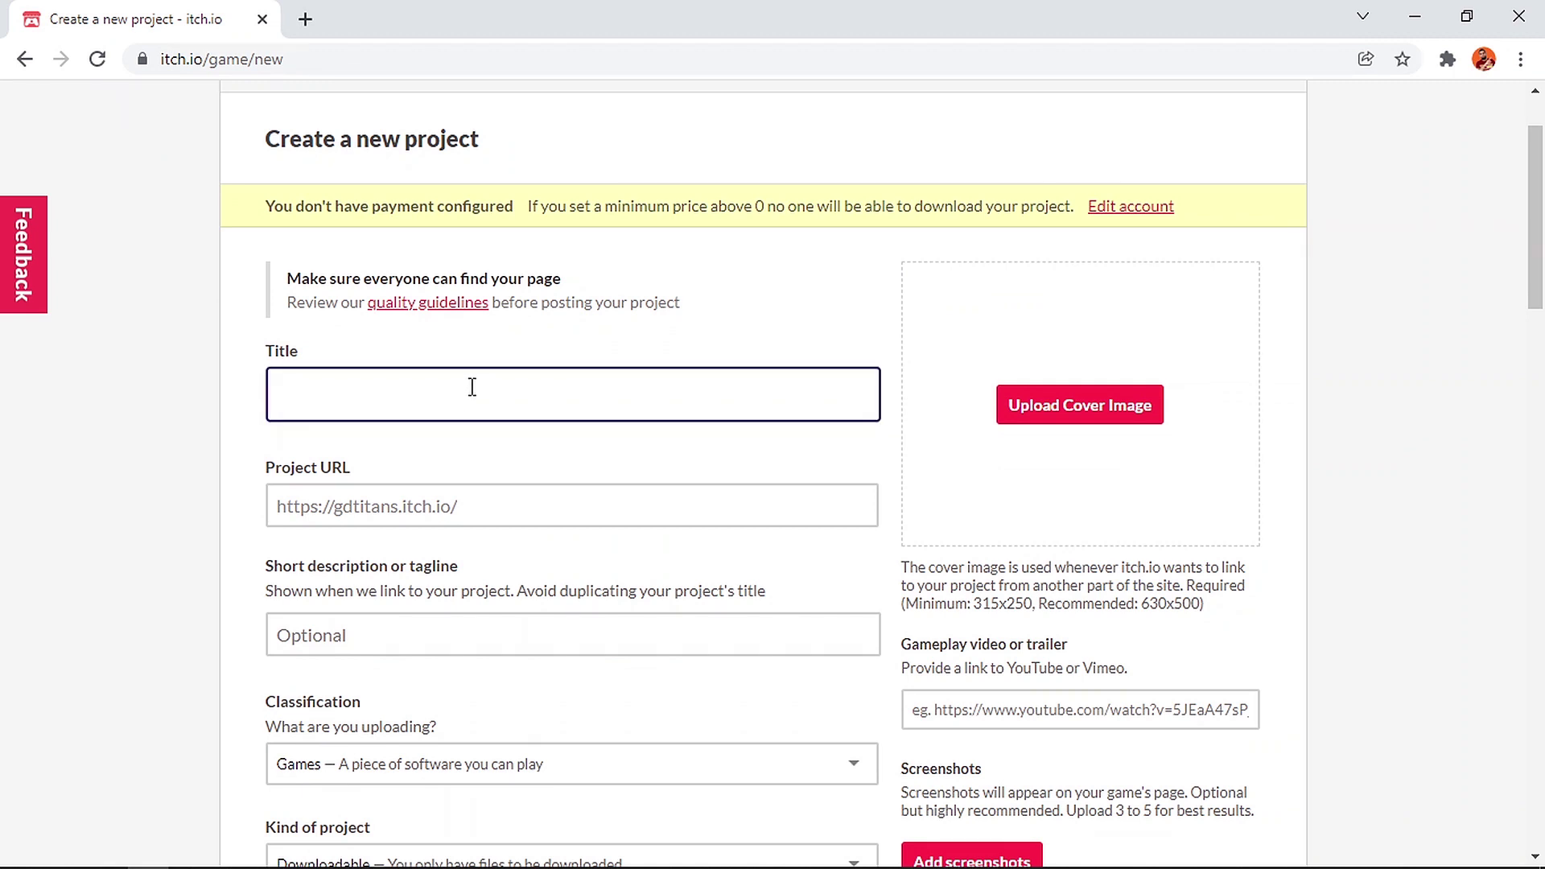
{"action": "type", "text": "FPS Microgame"}
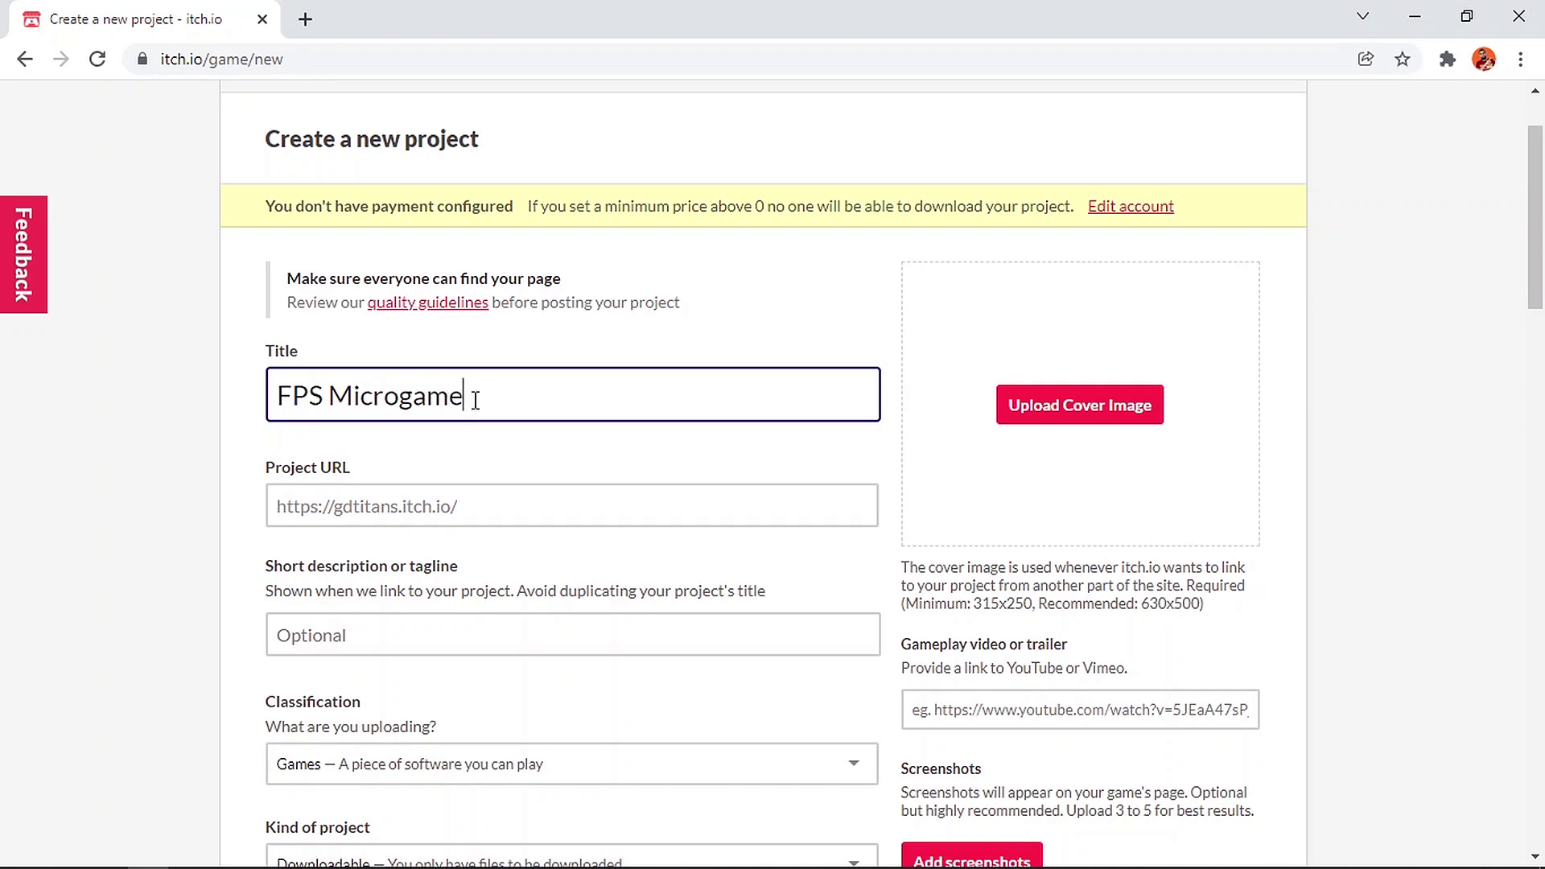
Step: Set the kind of project to HTML, played in the browser from a ZIP or HTML file, and the pricing to No payments
{"action": "scroll", "coordinate": [479, 445], "scroll_direction": "down", "scroll_amount": 4}
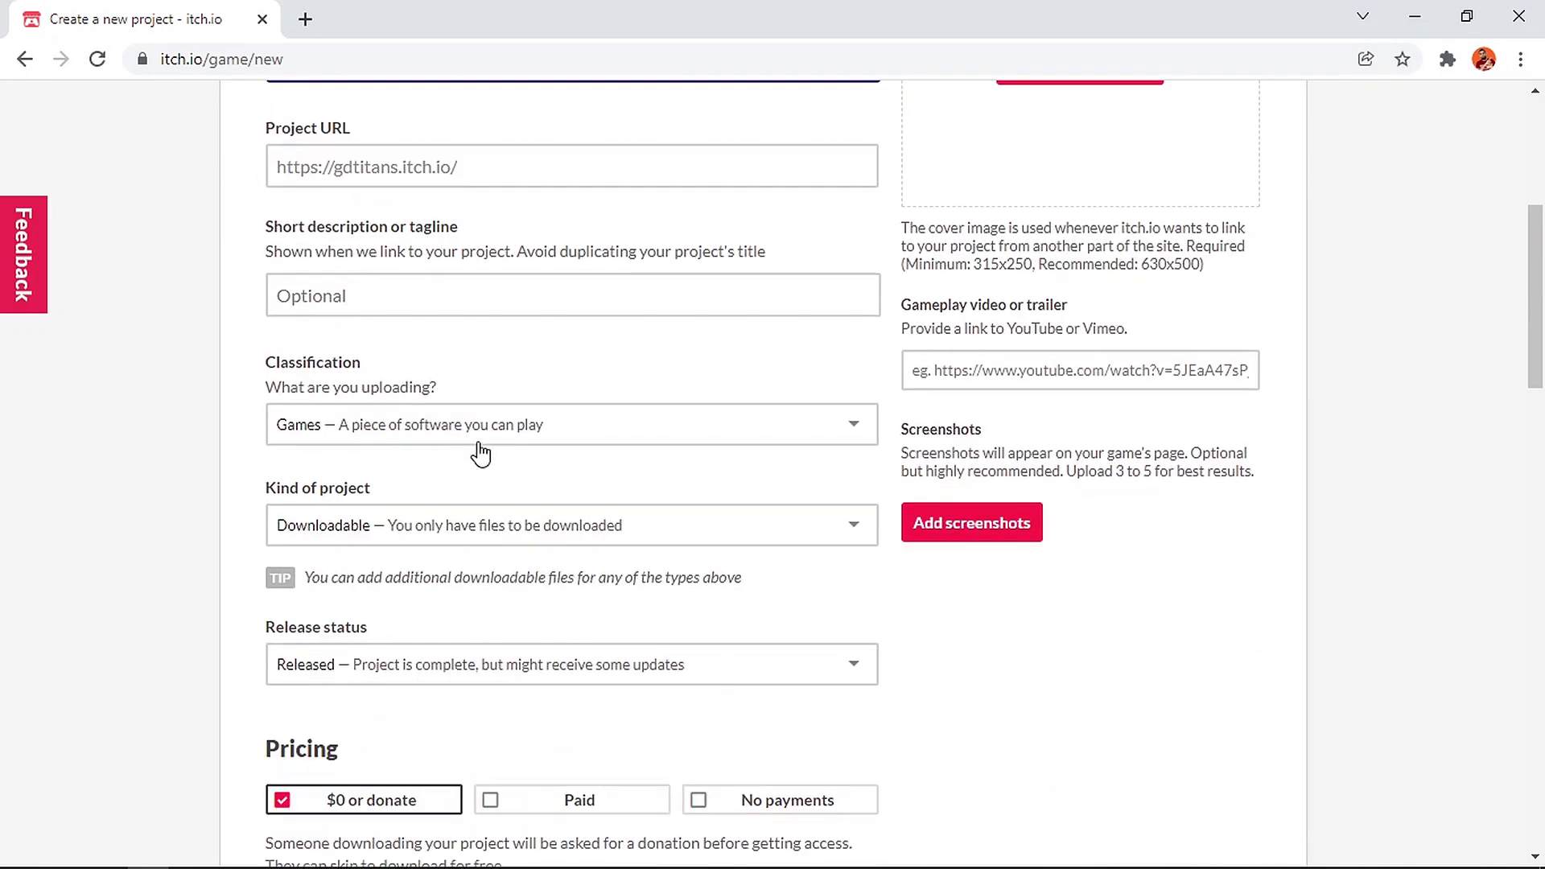
{"action": "left_click", "coordinate": [344, 523]}
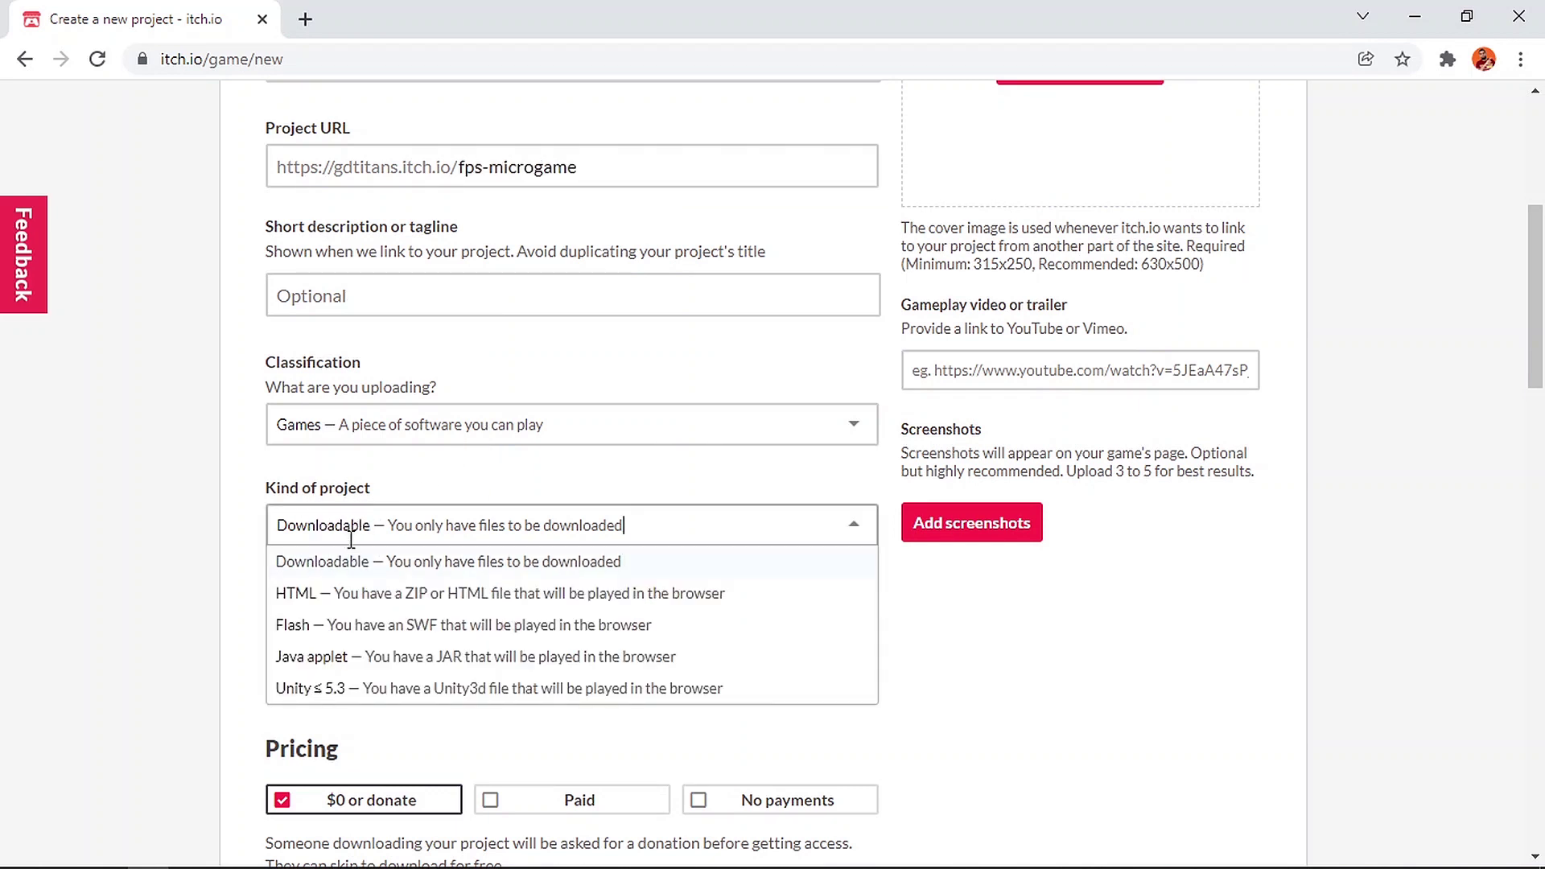
{"action": "left_click", "coordinate": [315, 594]}
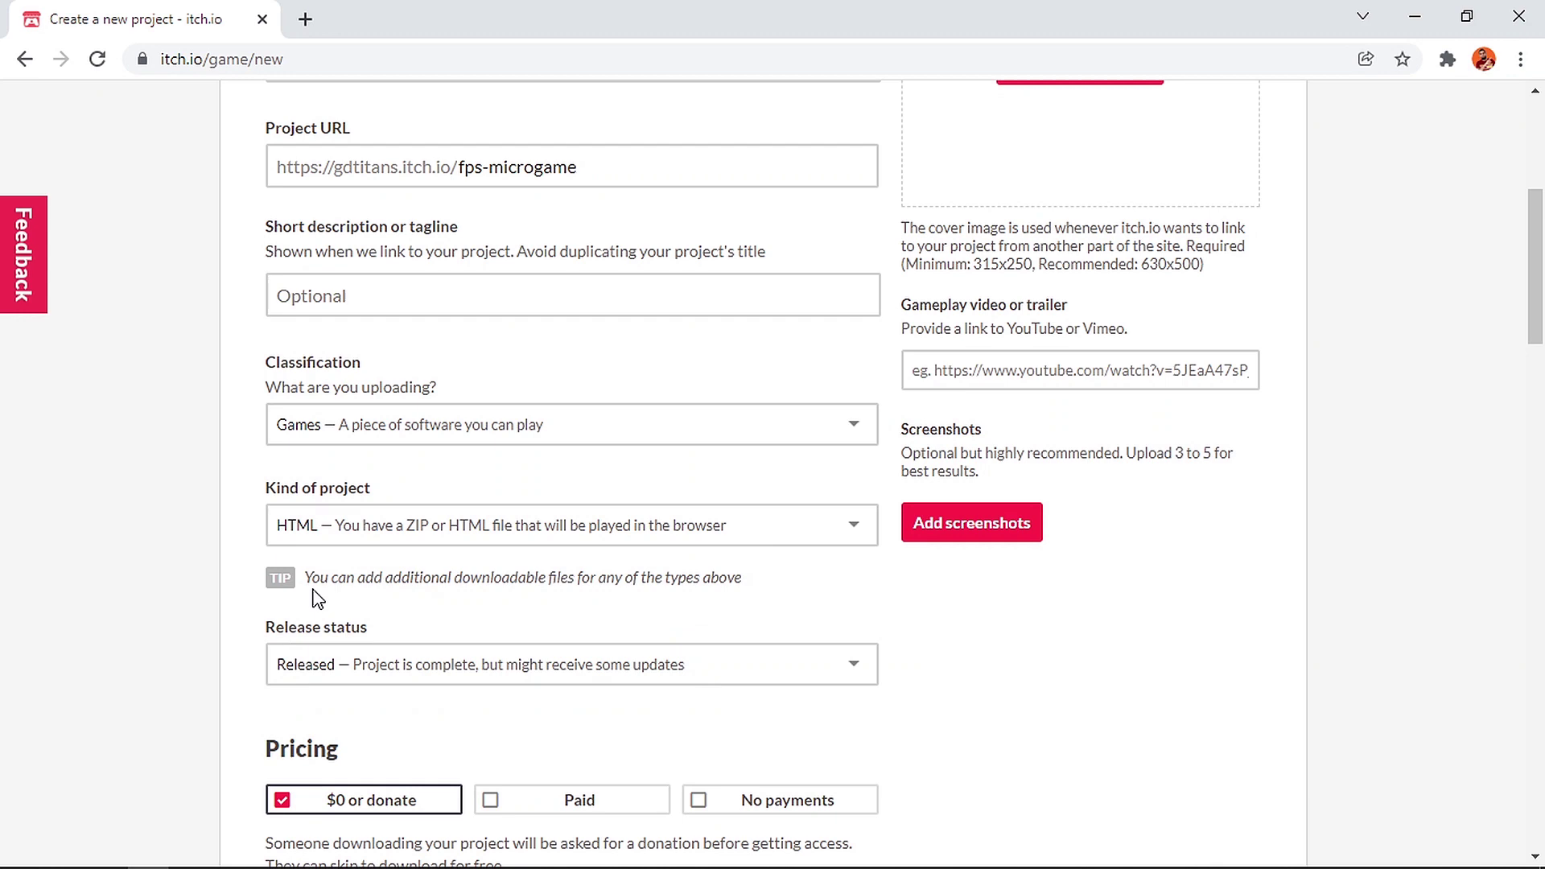
{"action": "scroll", "coordinate": [340, 588], "scroll_direction": "down", "scroll_amount": 5}
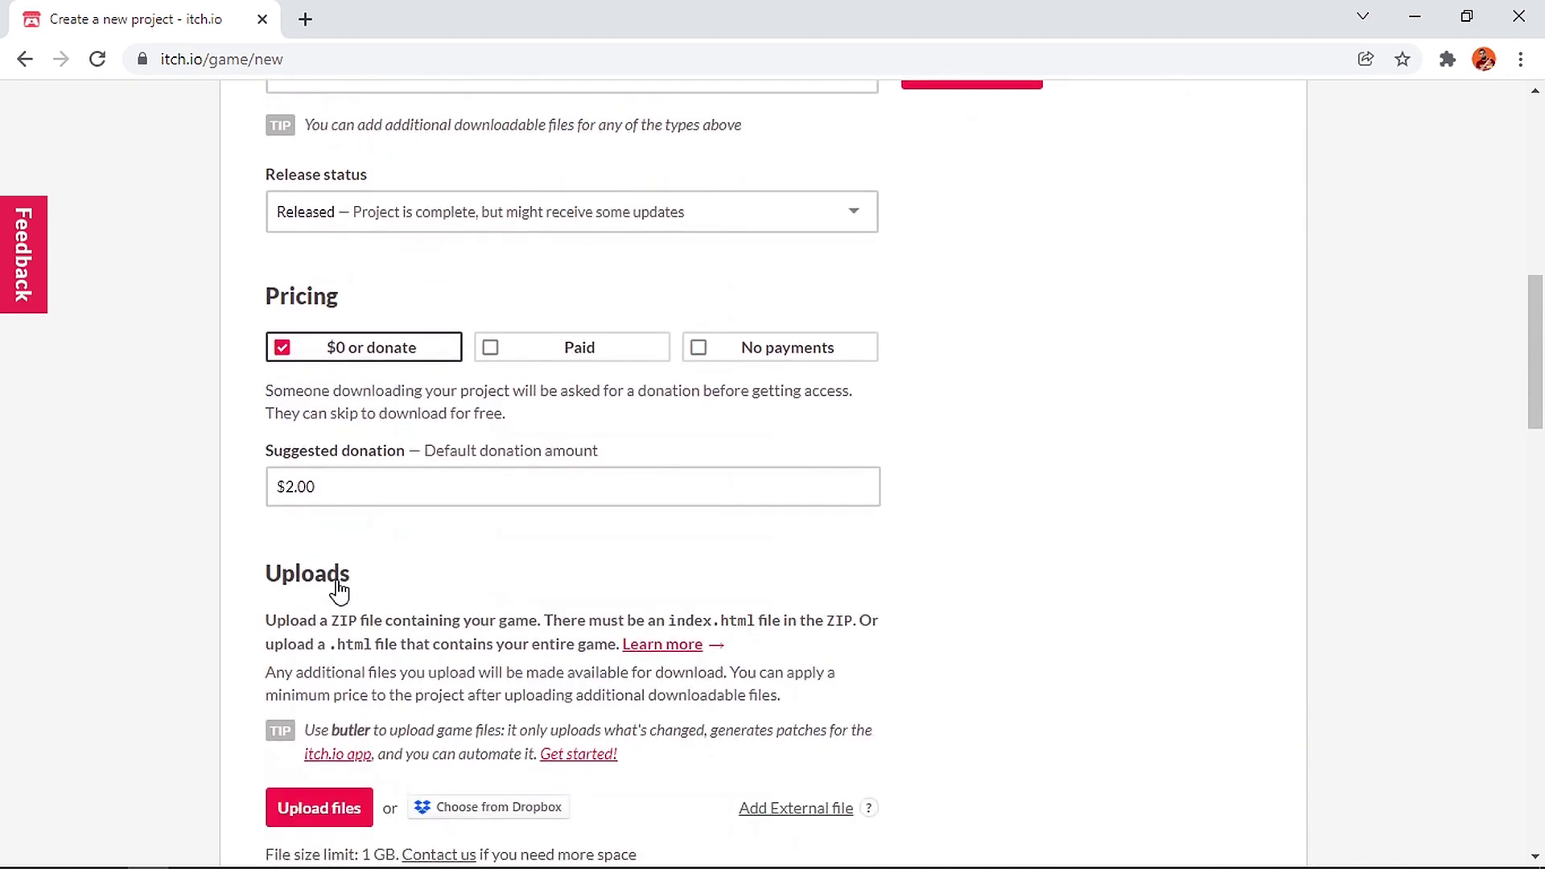
{"action": "left_click", "coordinate": [708, 346]}
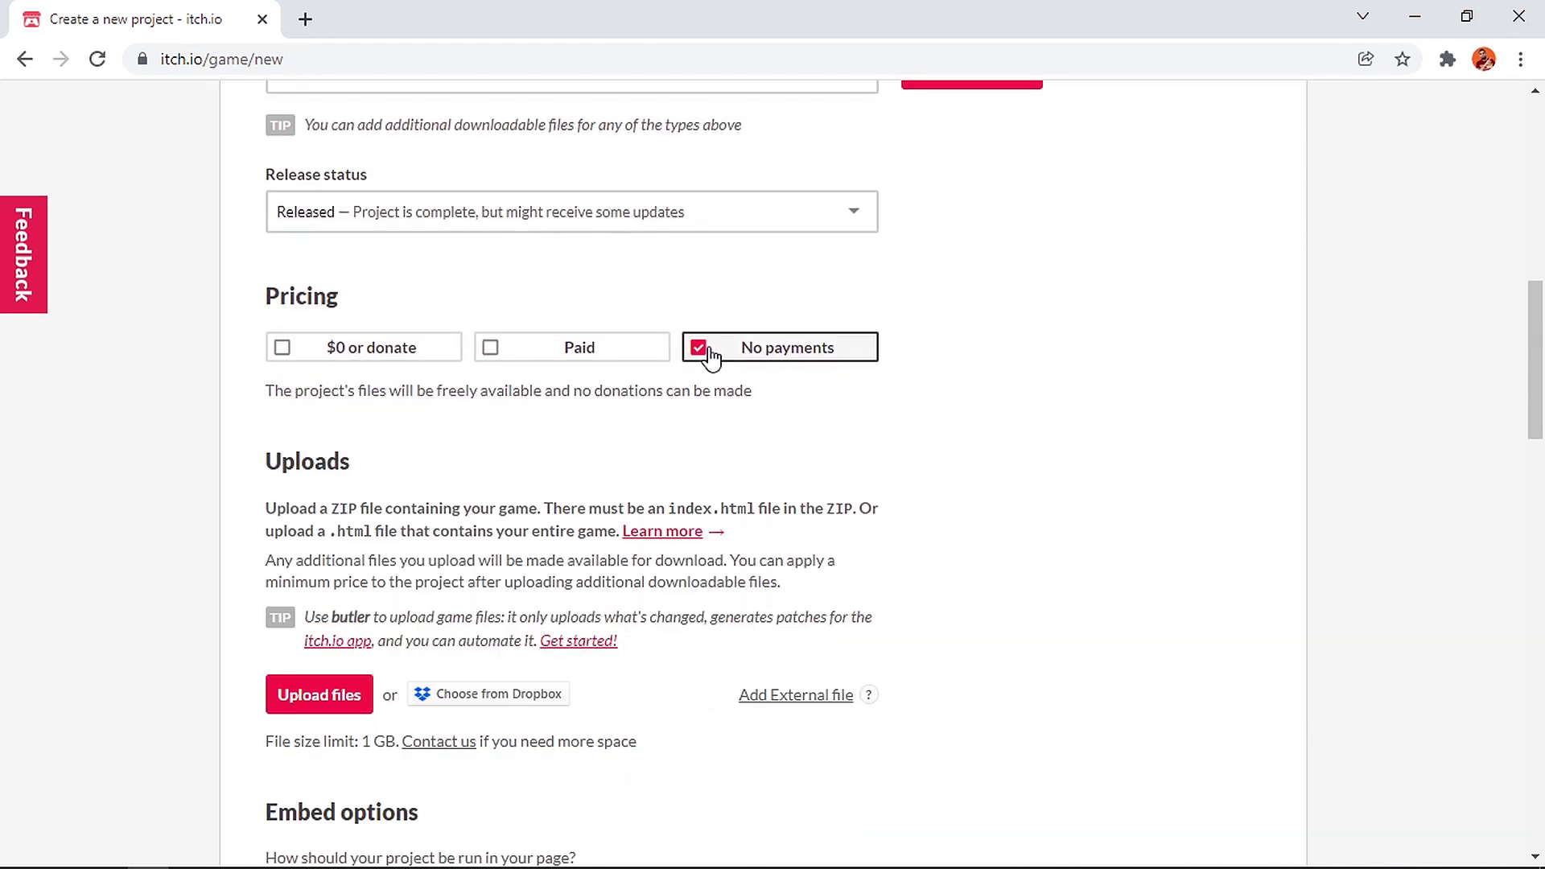
Step: Upload FPS Microgame.zip from the FPS Microgame folder on the Desktop as the project's game file
{"action": "scroll", "coordinate": [580, 445], "scroll_direction": "down", "scroll_amount": 1}
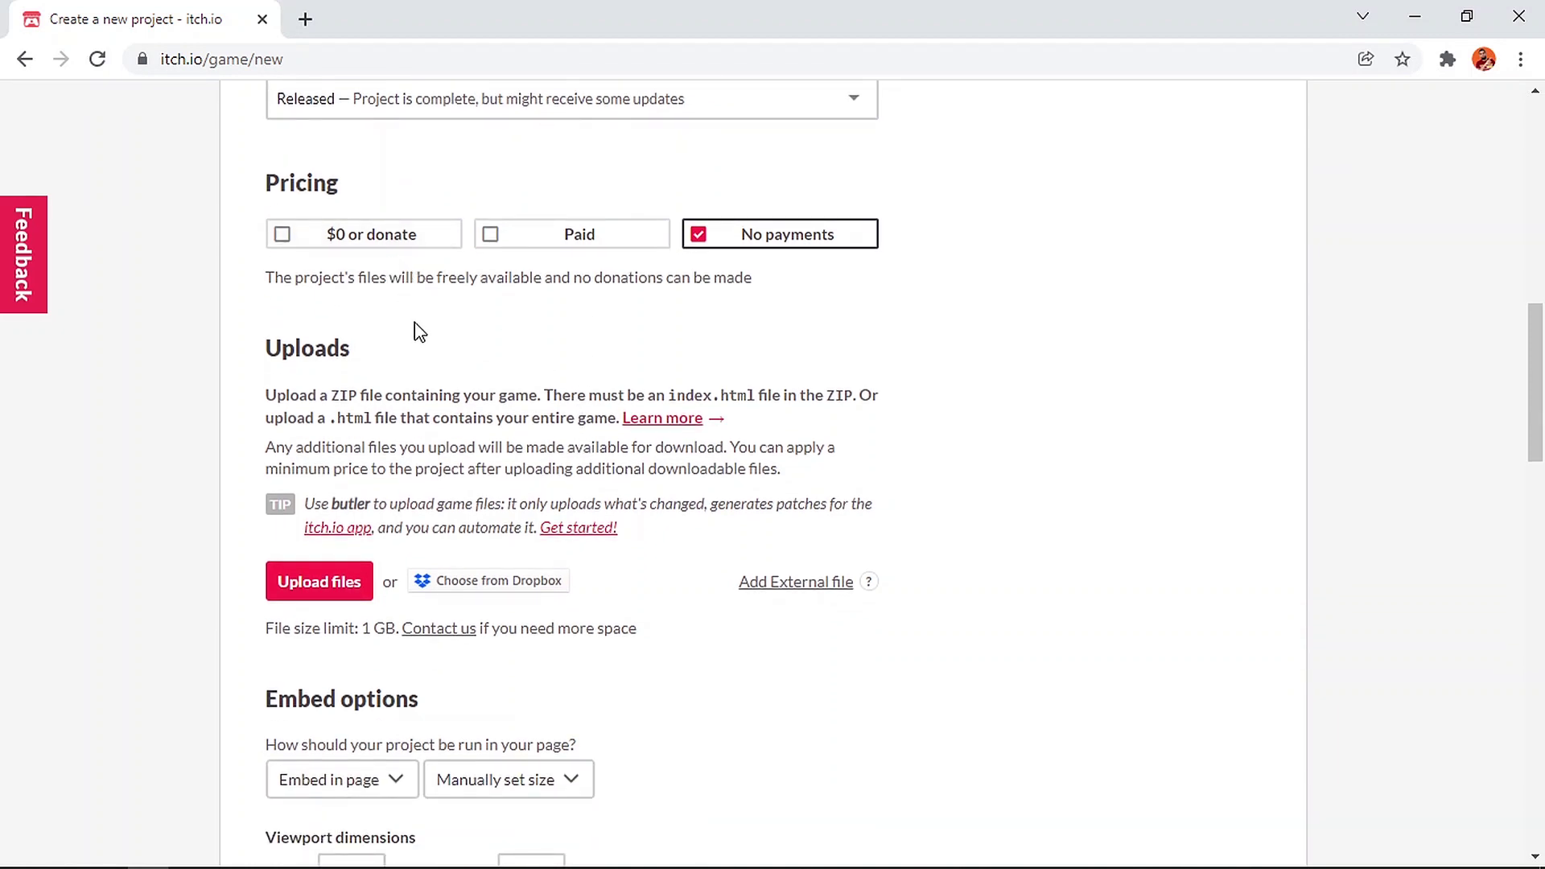
{"action": "scroll", "coordinate": [417, 329], "scroll_direction": "down", "scroll_amount": 2}
{"action": "left_click", "coordinate": [335, 364]}
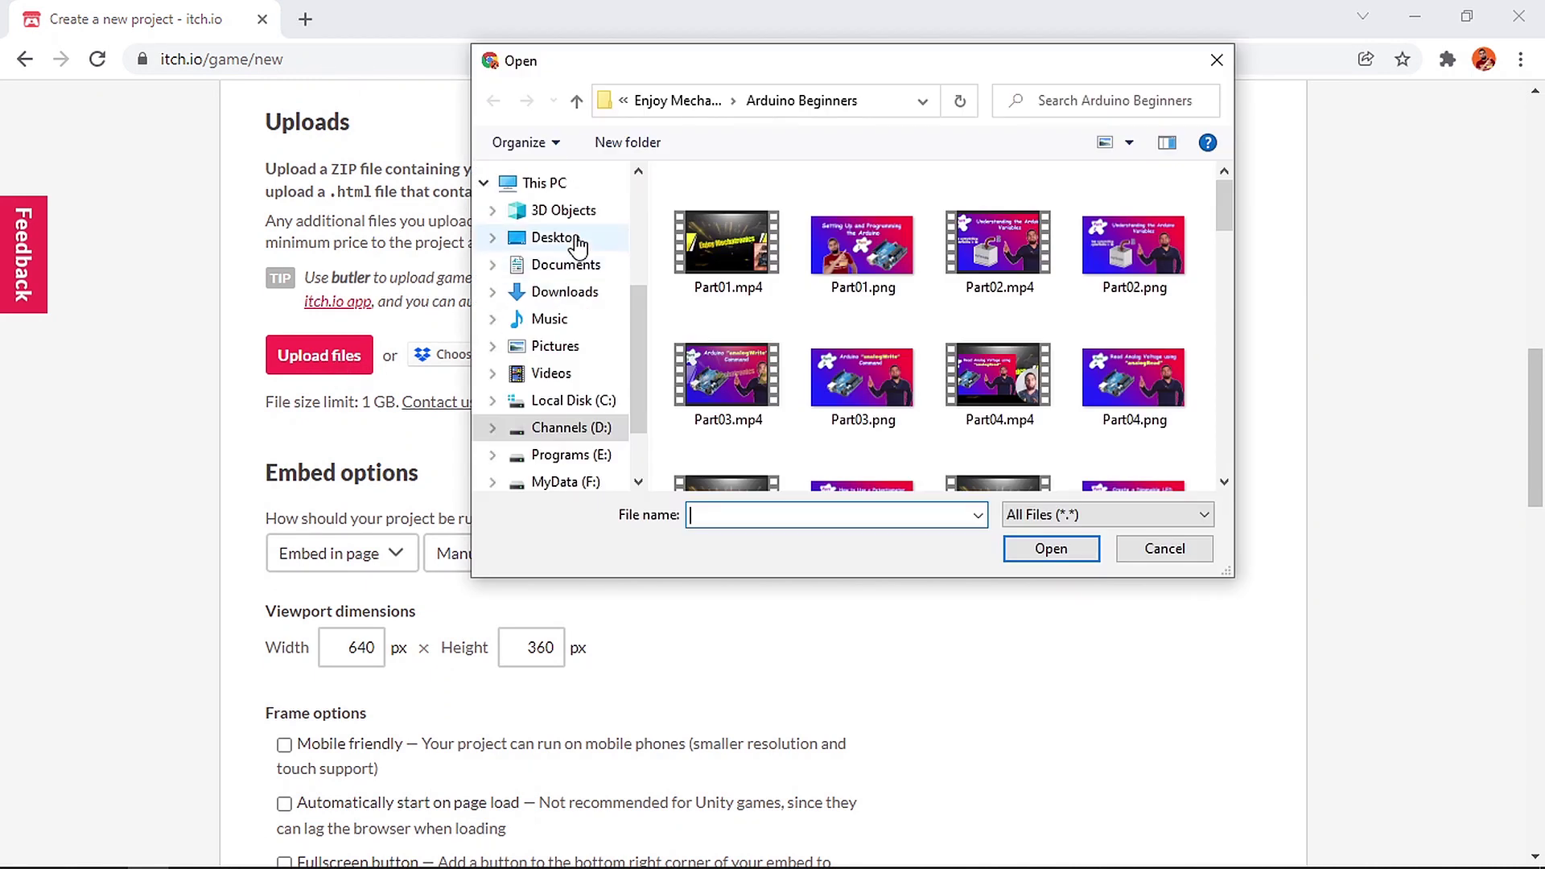
{"action": "left_click", "coordinate": [577, 240]}
{"action": "double_click", "coordinate": [732, 229]}
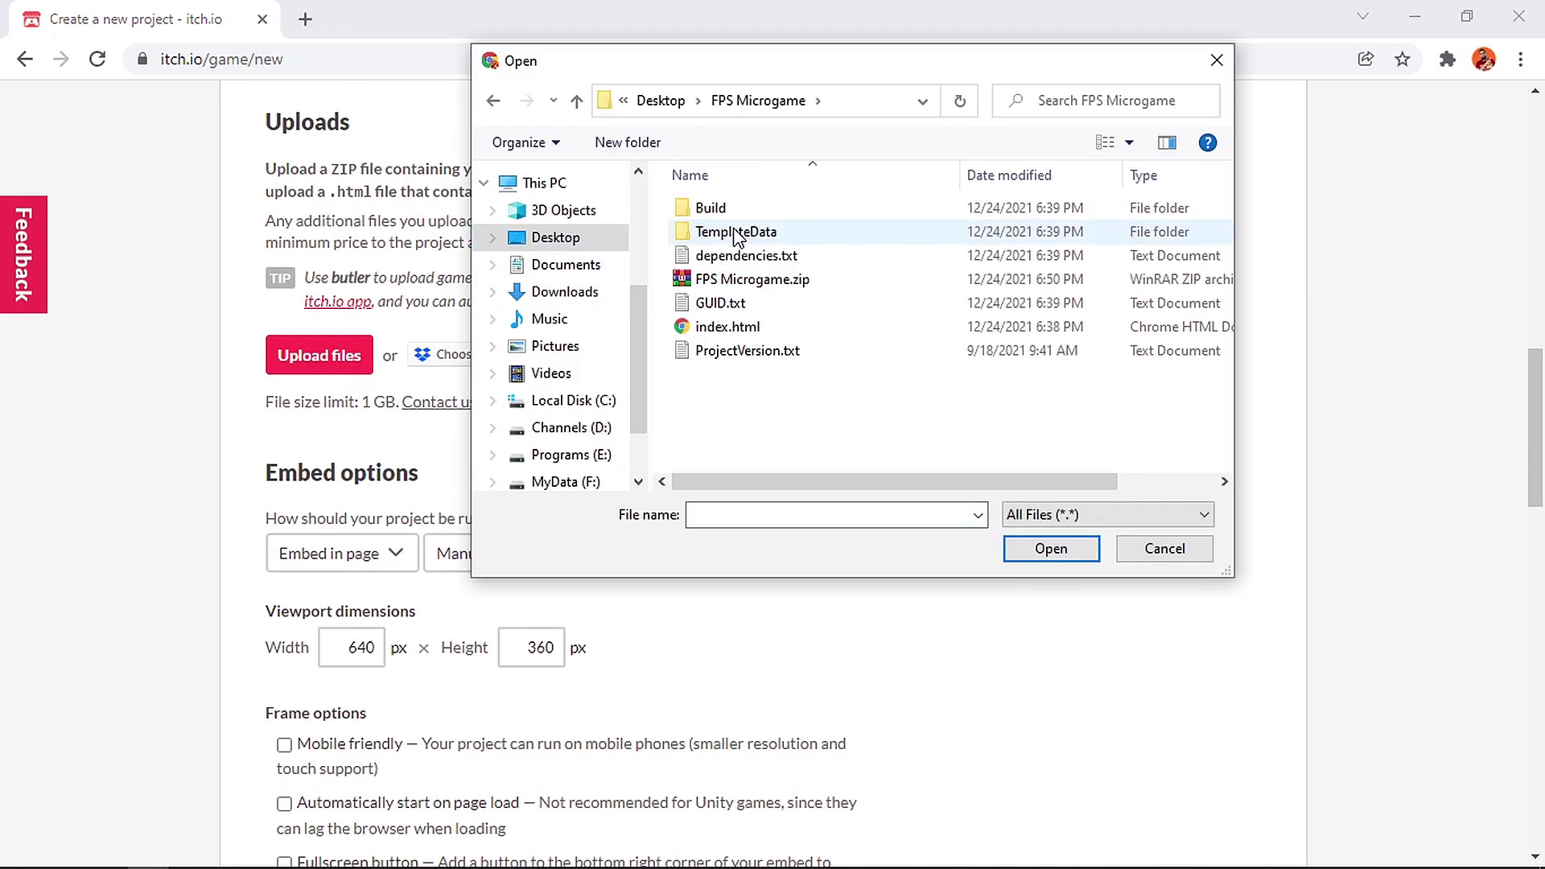
{"action": "left_click", "coordinate": [782, 281]}
{"action": "left_click", "coordinate": [1050, 550]}
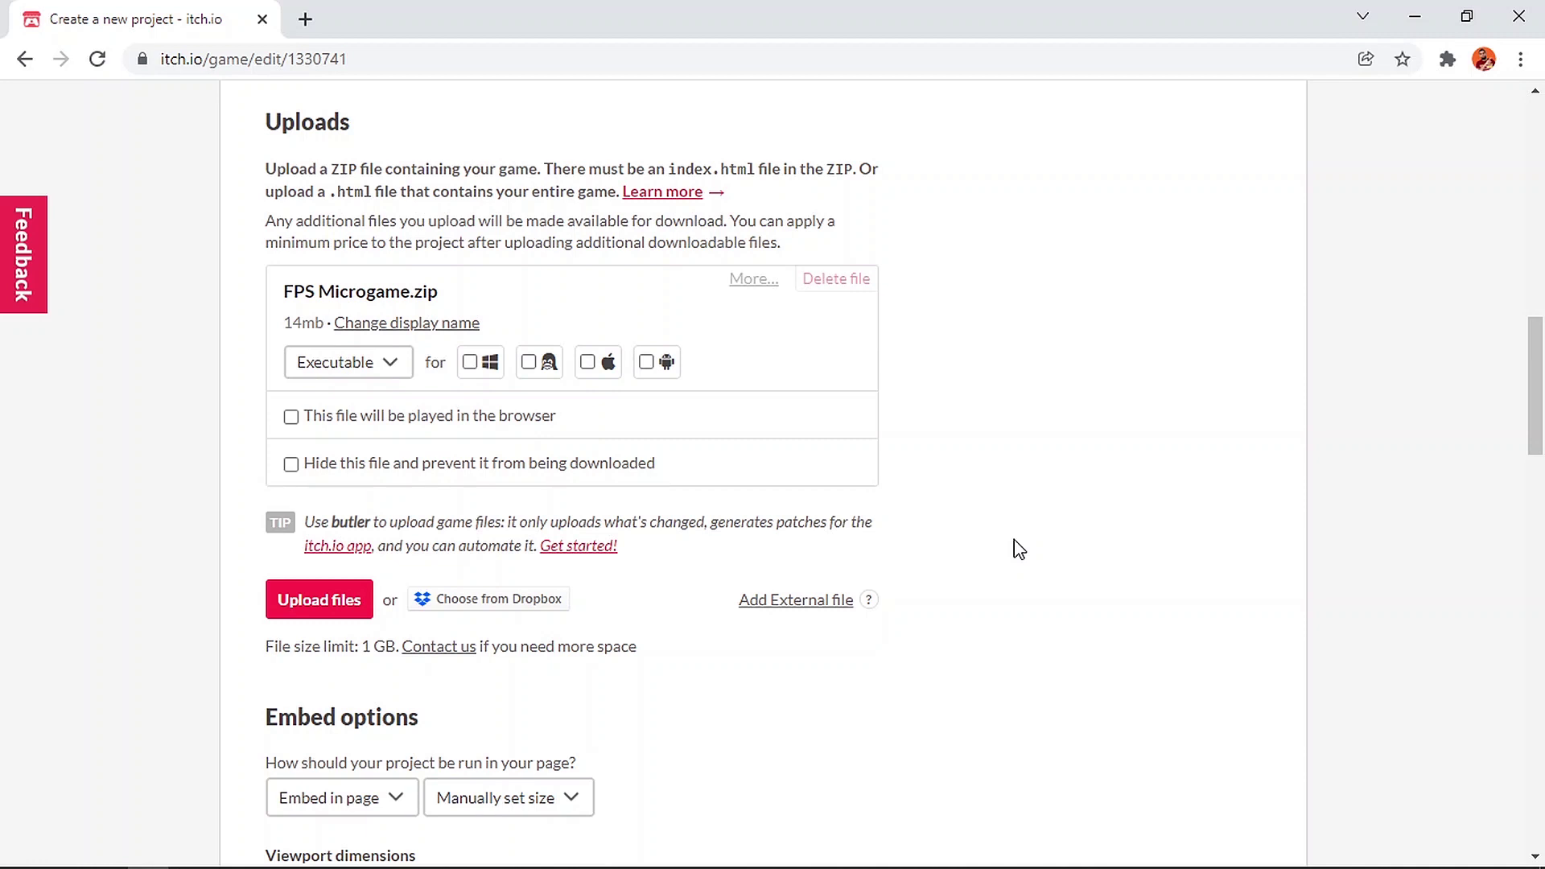
Step: Save the new project with Draft visibility and view its game page
{"action": "scroll", "coordinate": [1018, 550], "scroll_direction": "down", "scroll_amount": 7}
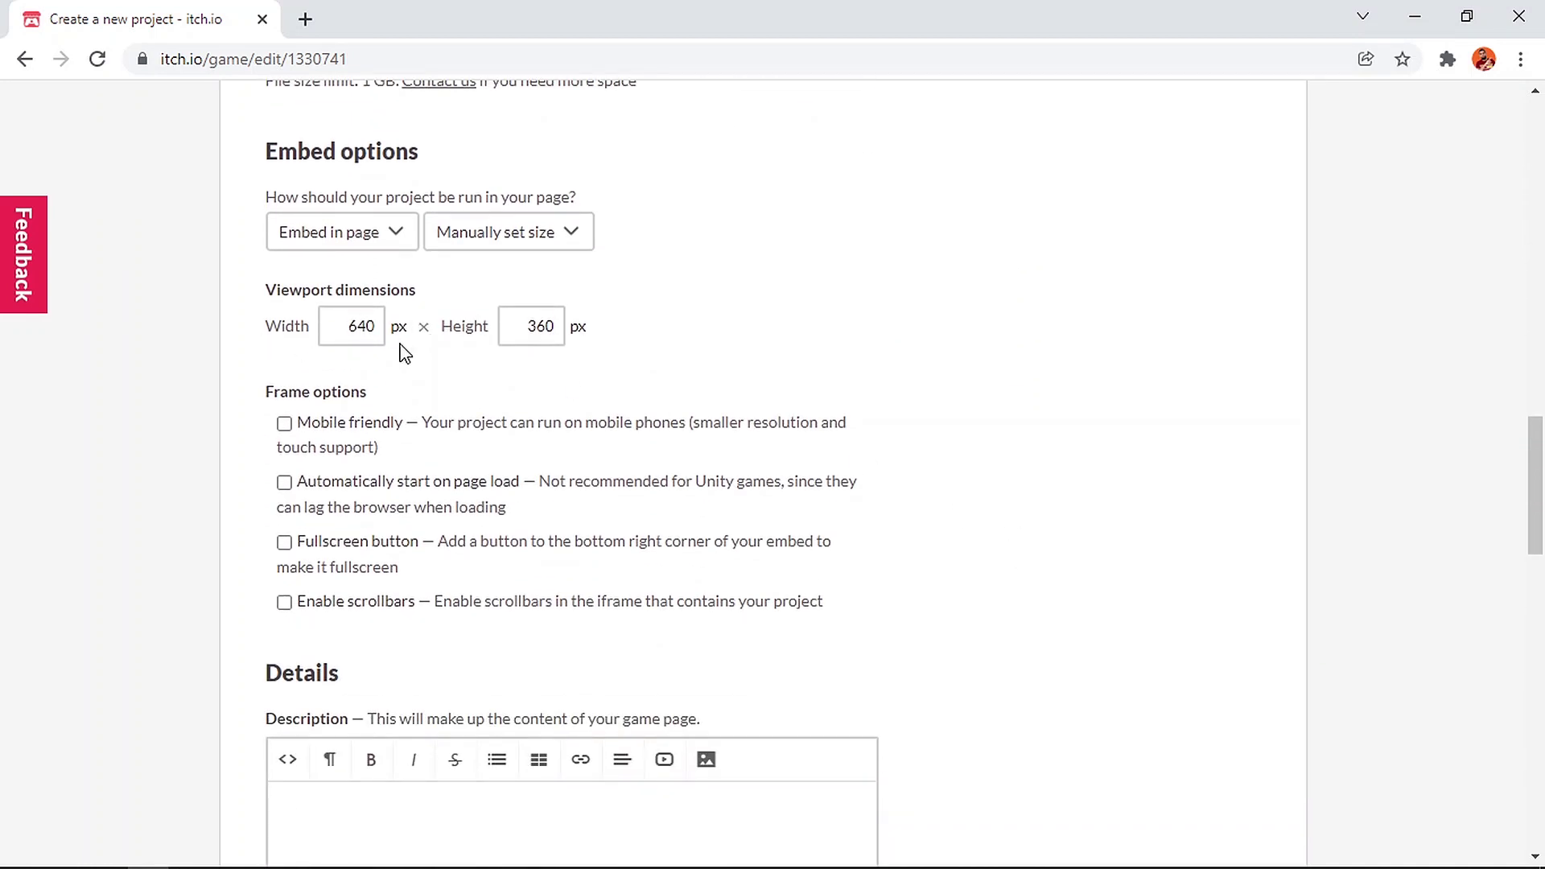
{"action": "scroll", "coordinate": [484, 379], "scroll_direction": "down", "scroll_amount": 3}
{"action": "scroll", "coordinate": [446, 435], "scroll_direction": "down", "scroll_amount": 5}
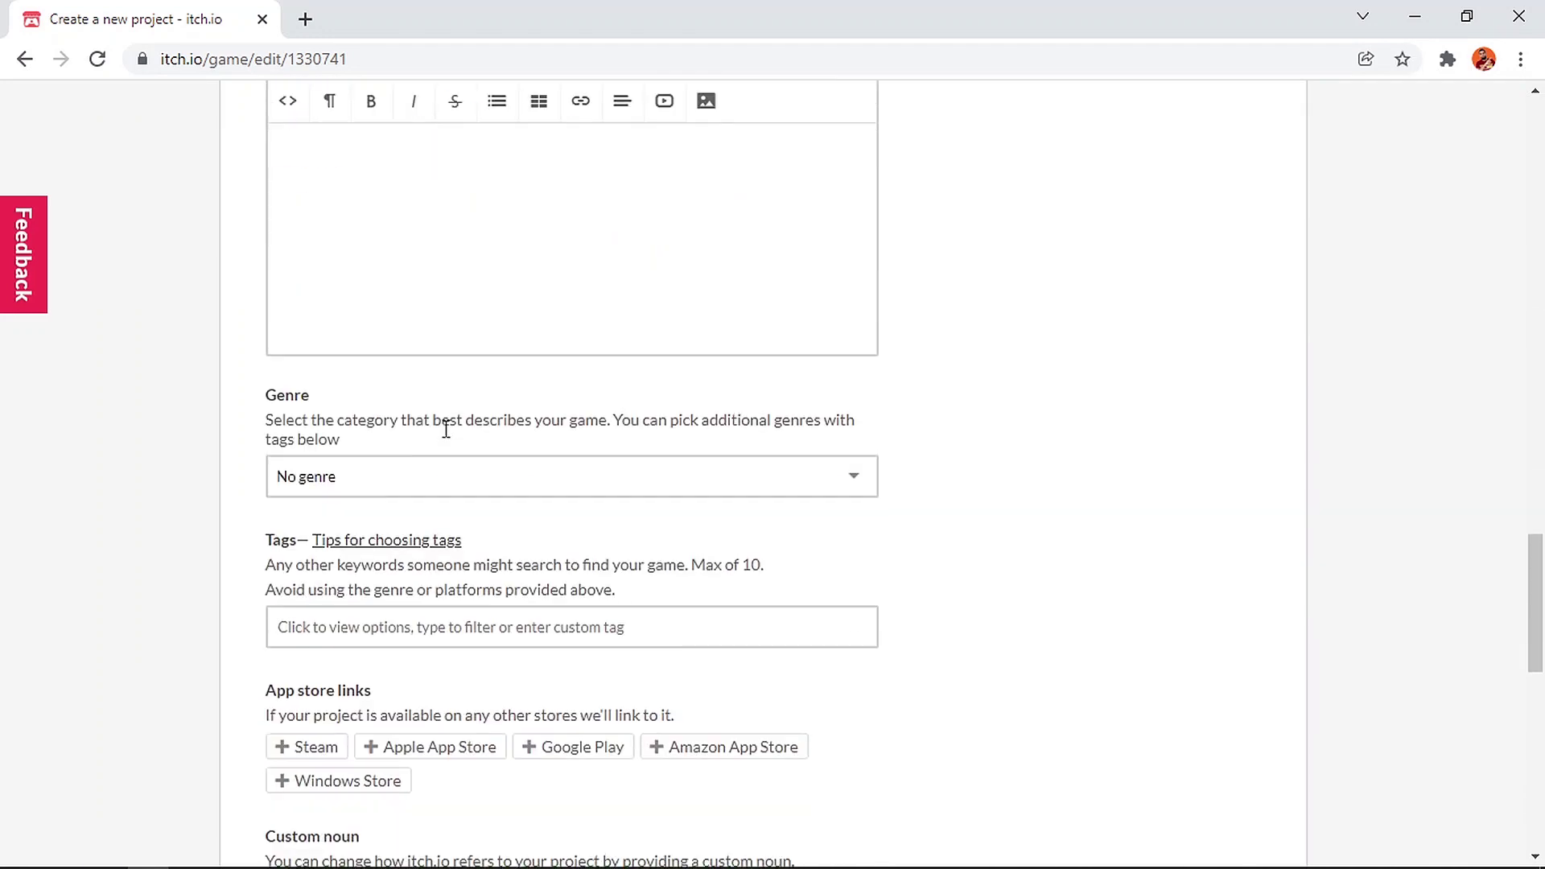
{"action": "scroll", "coordinate": [446, 431], "scroll_direction": "down", "scroll_amount": 8}
{"action": "scroll", "coordinate": [446, 434], "scroll_direction": "down", "scroll_amount": 4}
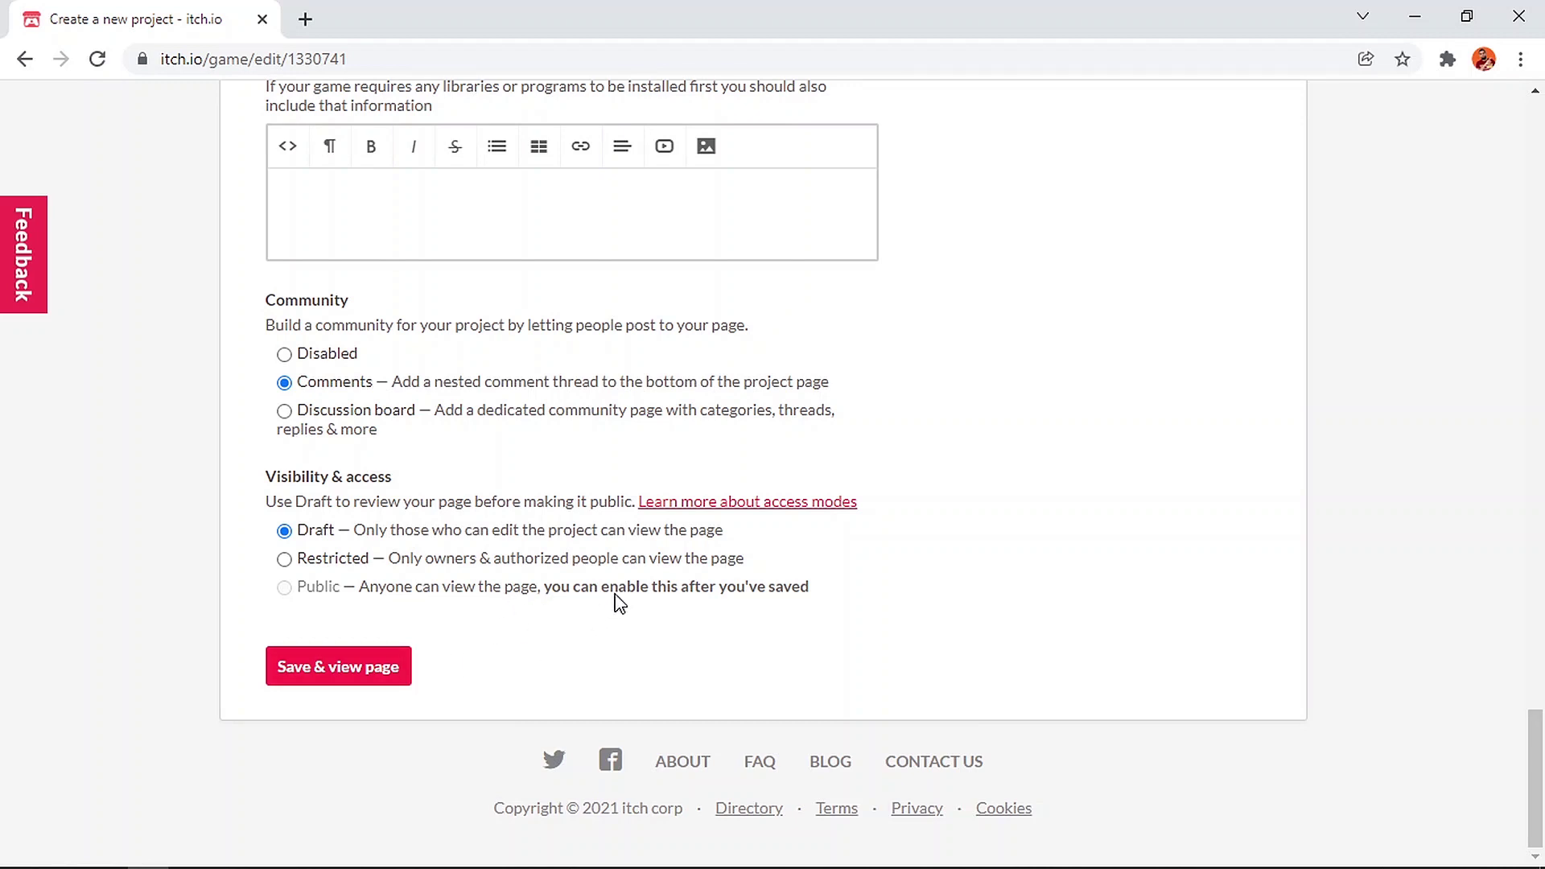
{"action": "left_click", "coordinate": [352, 674]}
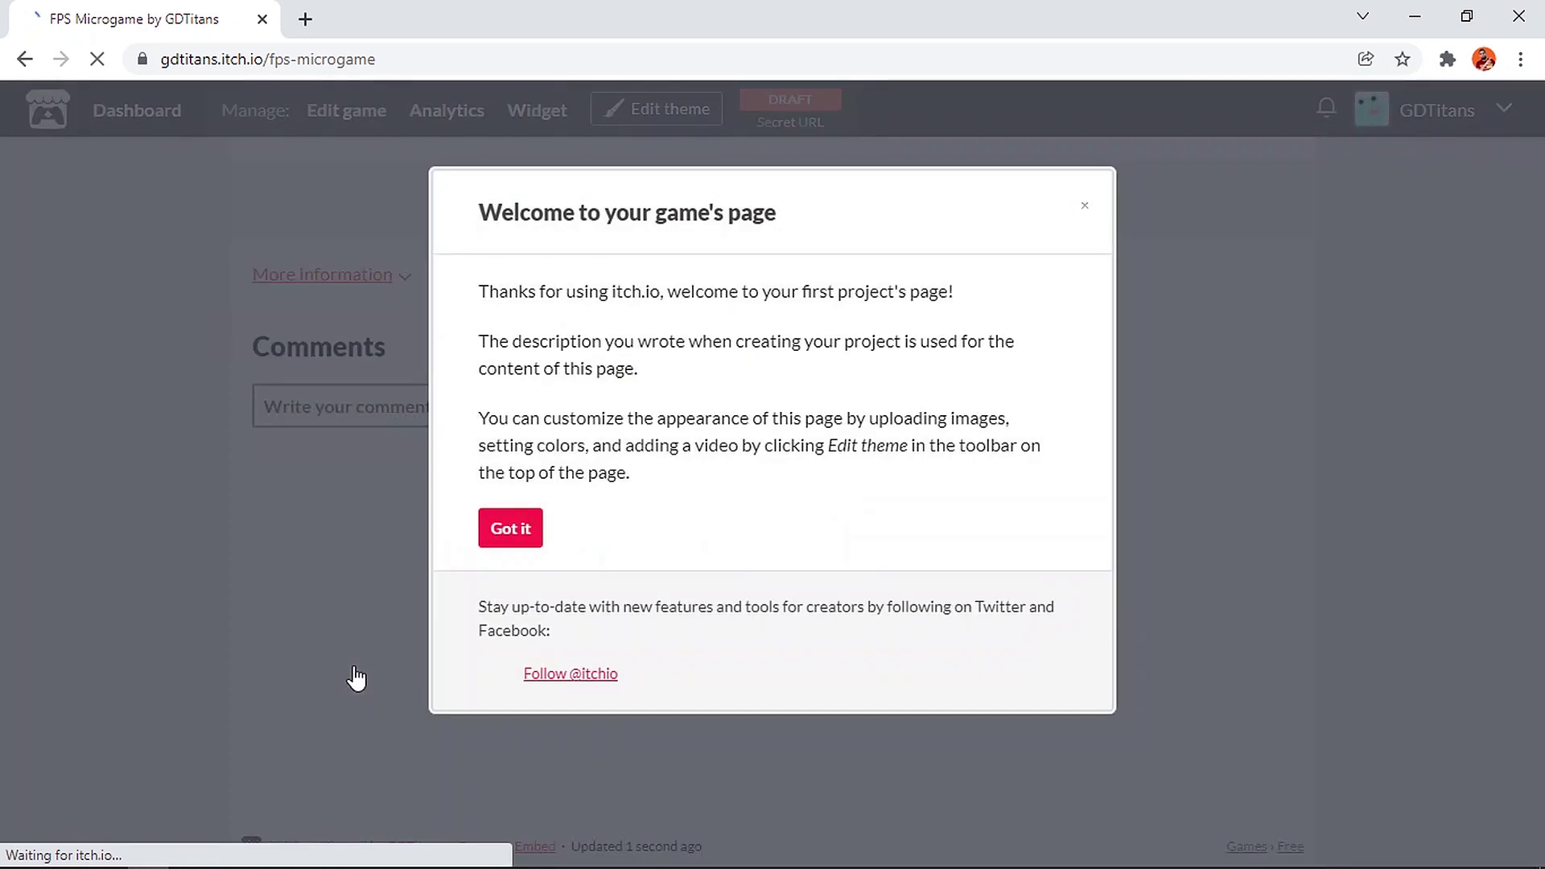
{"action": "left_click", "coordinate": [514, 533]}
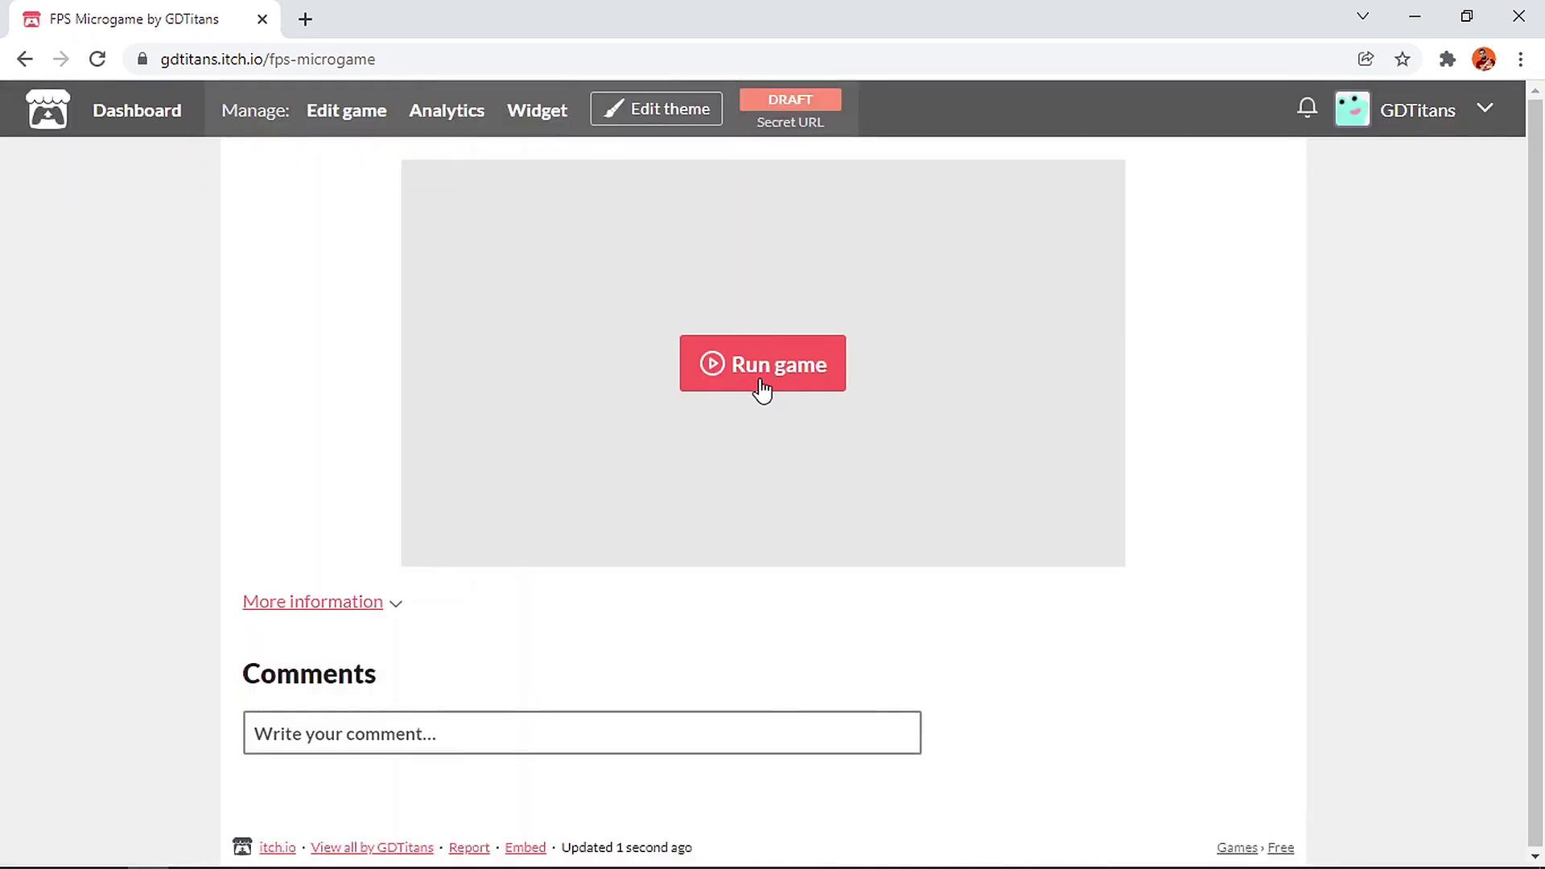
Step: Run the embedded game on the draft page, start playing and shoot at the enemy to test it, and release the cursor
{"action": "left_click", "coordinate": [786, 358]}
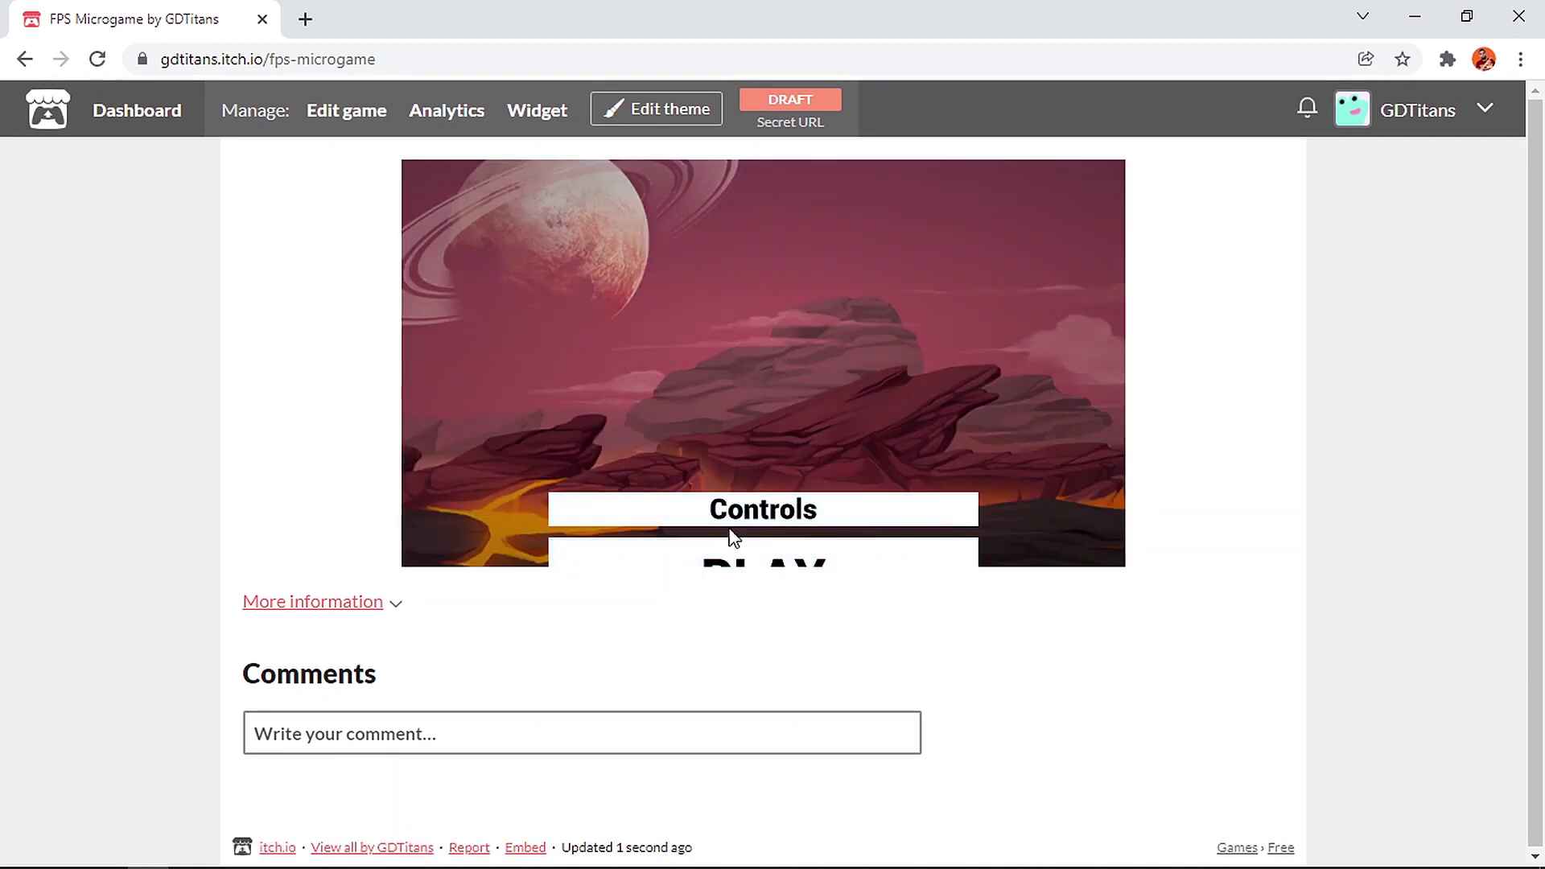
{"action": "left_click", "coordinate": [750, 555]}
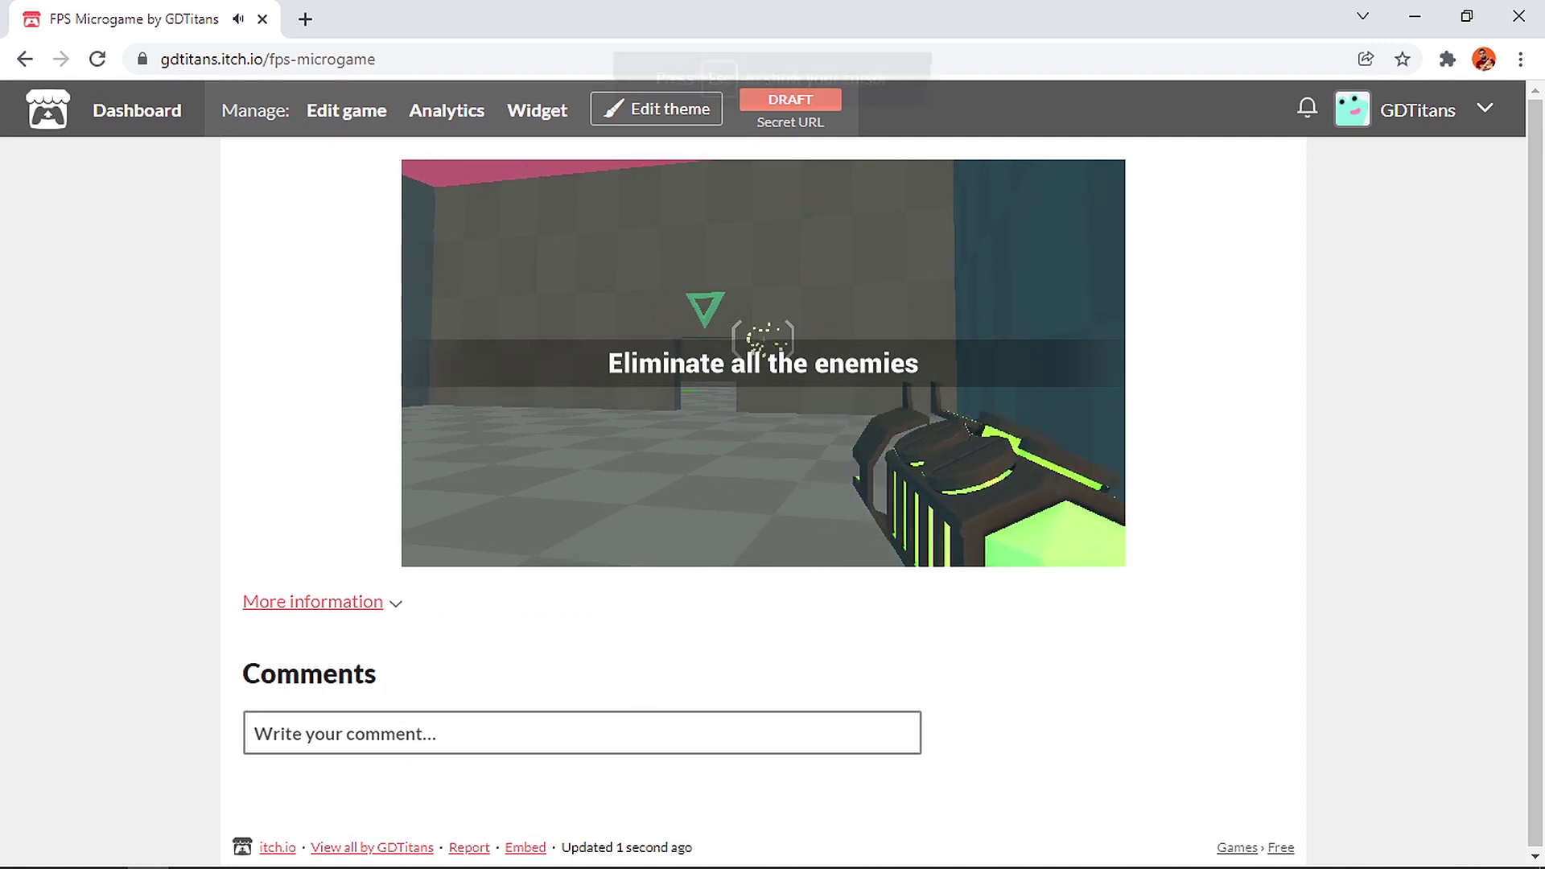
{"action": "key", "text": "w"}
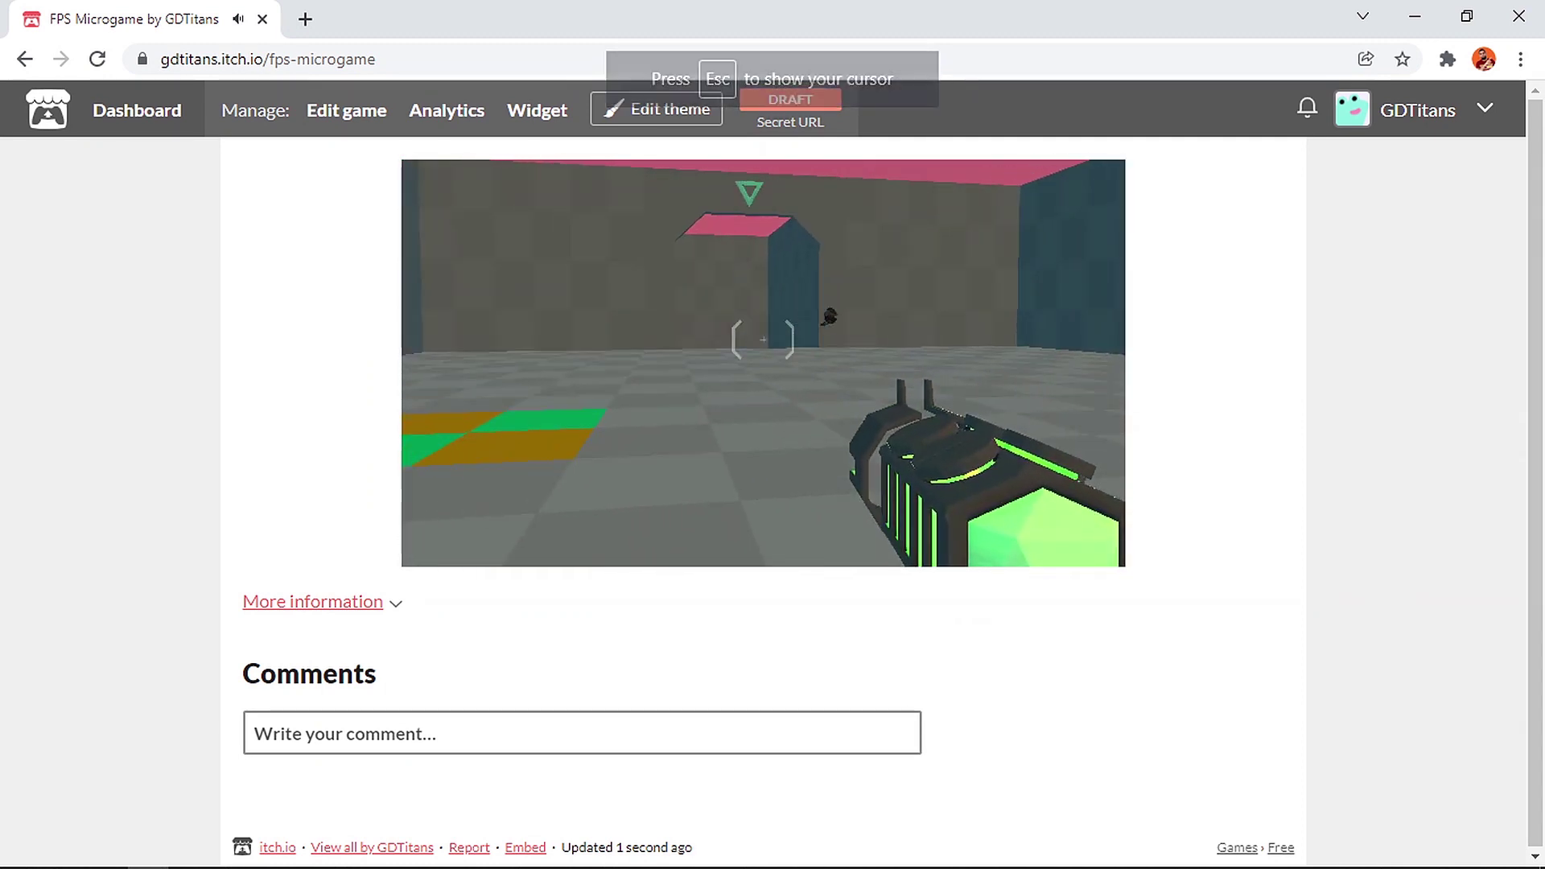
{"action": "left_click", "coordinate": [763, 339]}
{"action": "left_click", "coordinate": [763, 340]}
{"action": "left_click", "coordinate": [763, 340]}
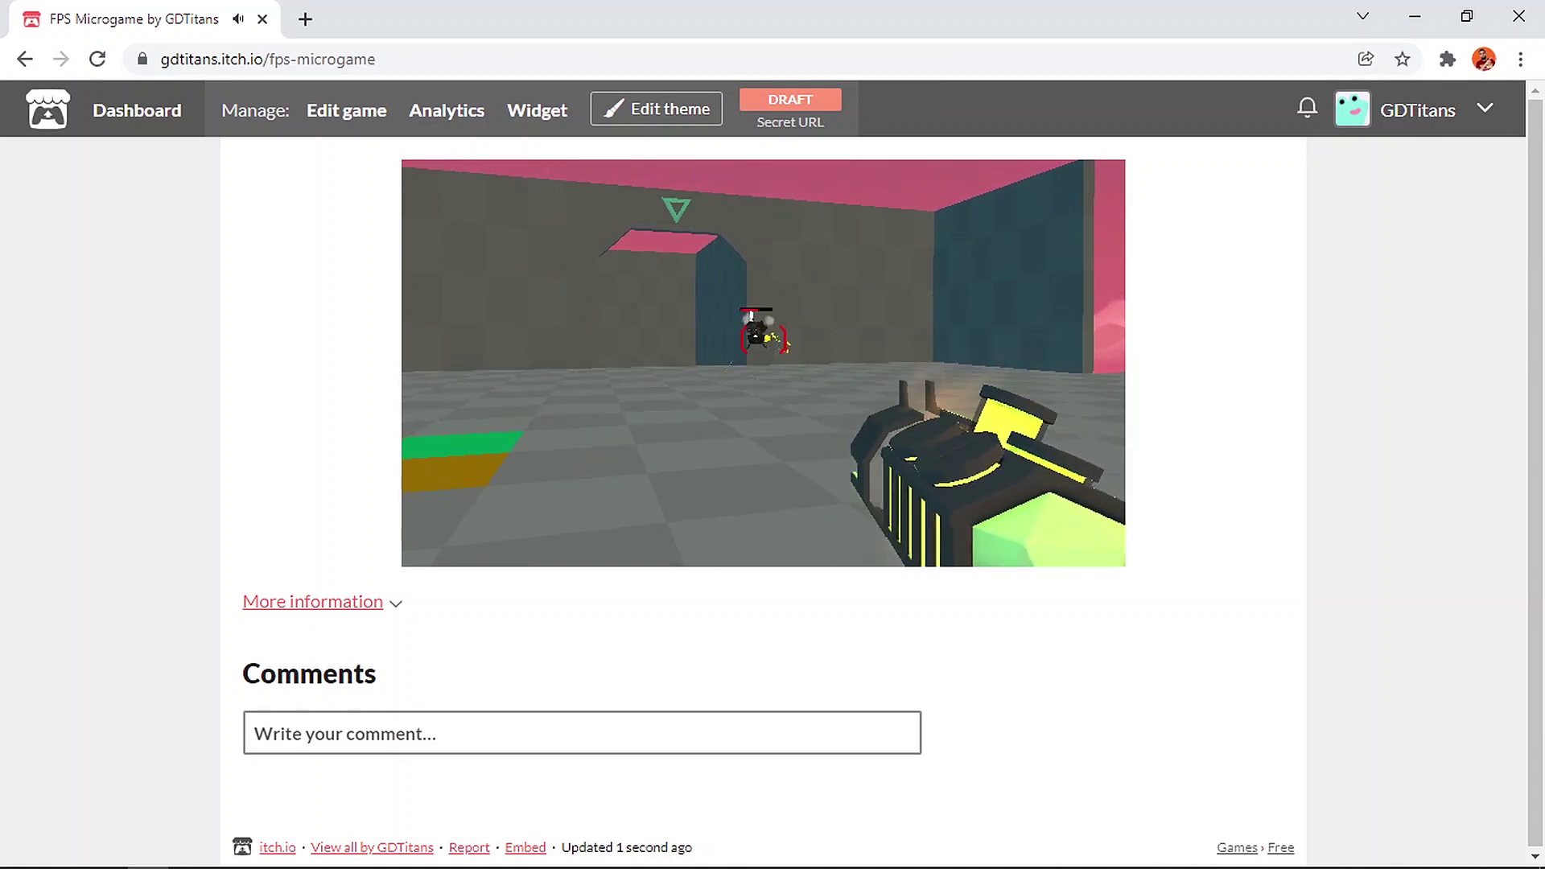
{"action": "left_click", "coordinate": [763, 340]}
{"action": "left_click", "coordinate": [763, 339]}
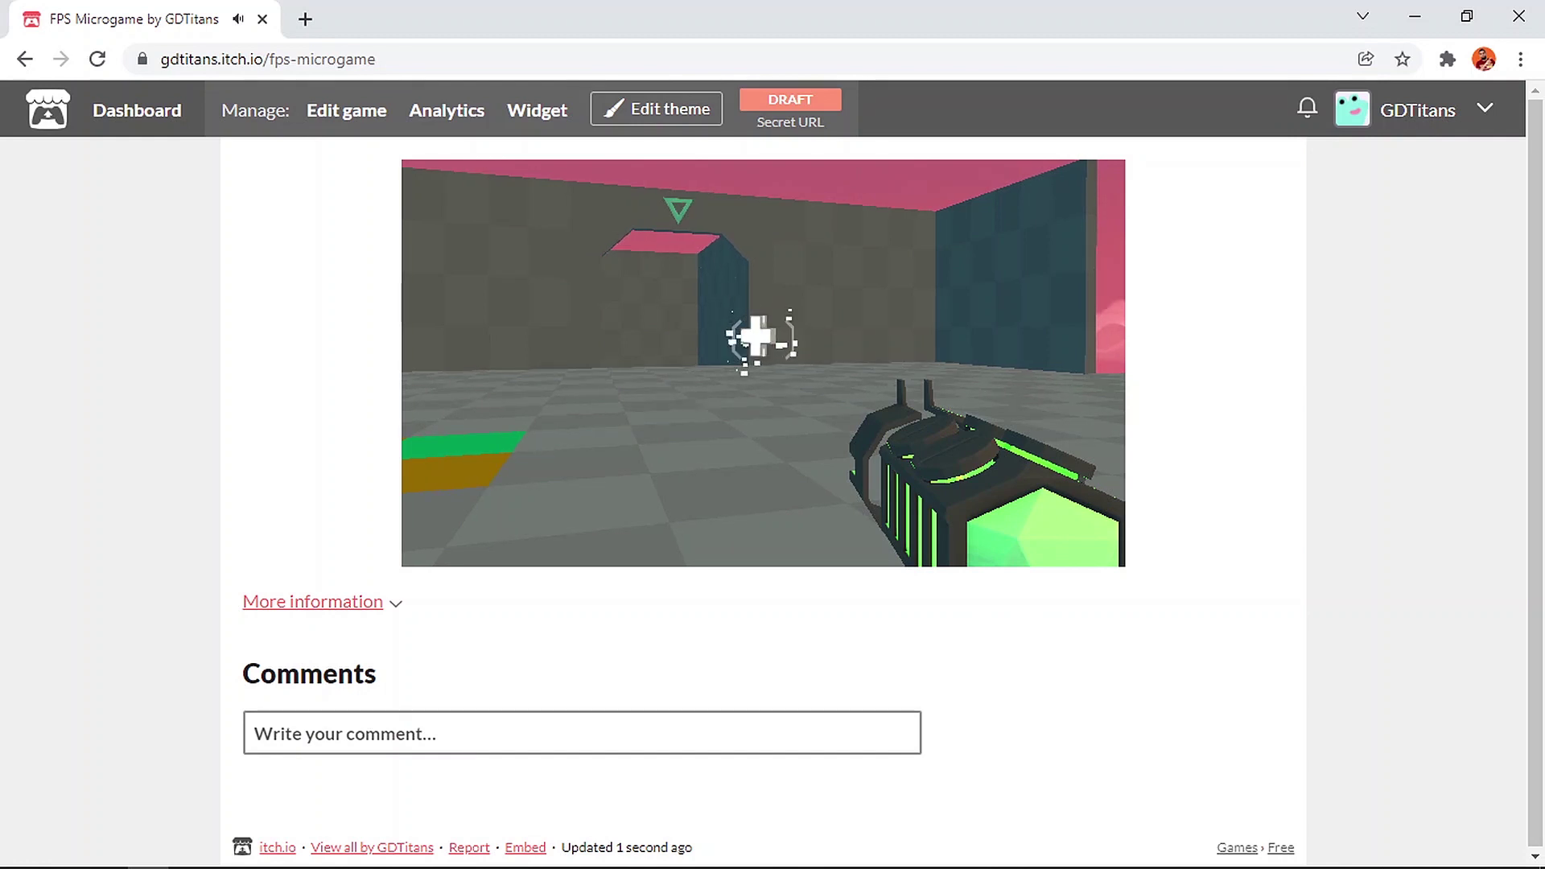
{"action": "key", "text": "Escape"}
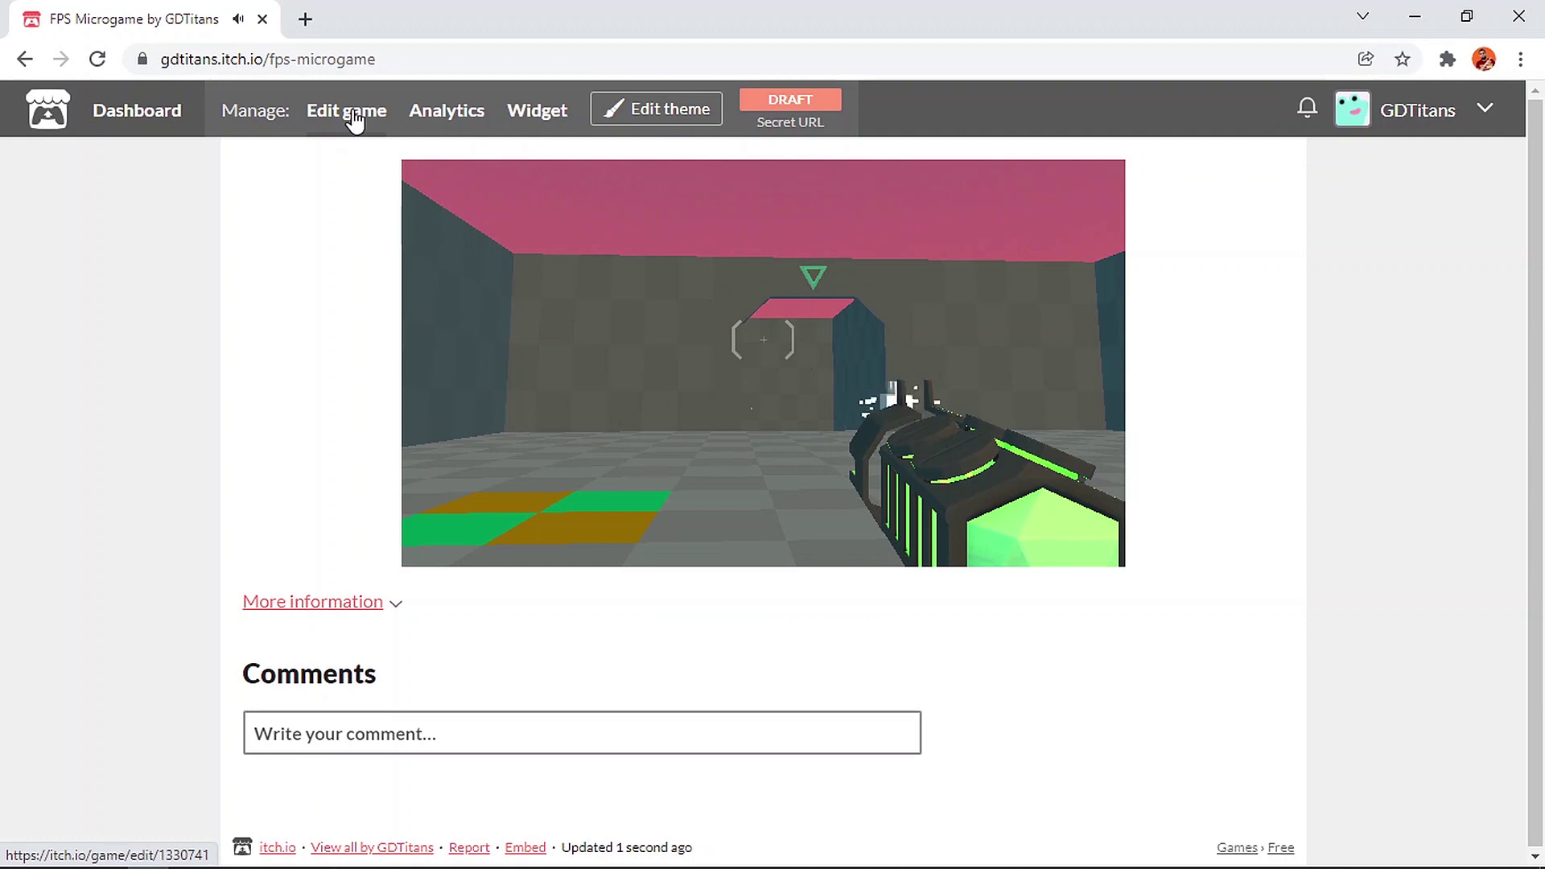
Step: Reopen the game for editing and change its embed option to Click to launch in fullscreen
{"action": "left_click", "coordinate": [347, 114]}
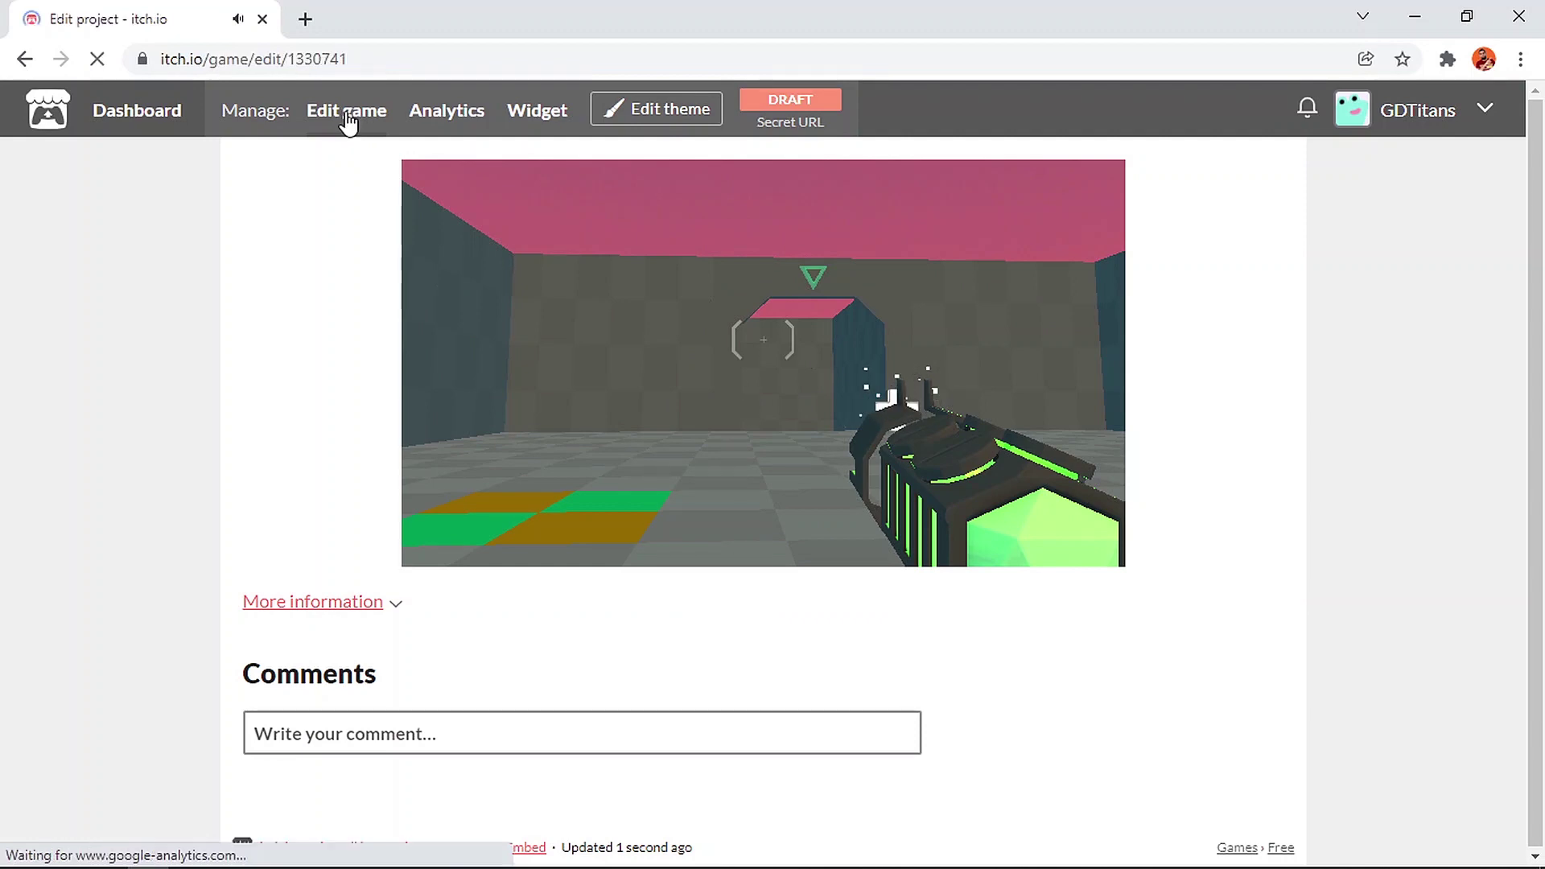
{"action": "scroll", "coordinate": [157, 376], "scroll_direction": "down", "scroll_amount": 15}
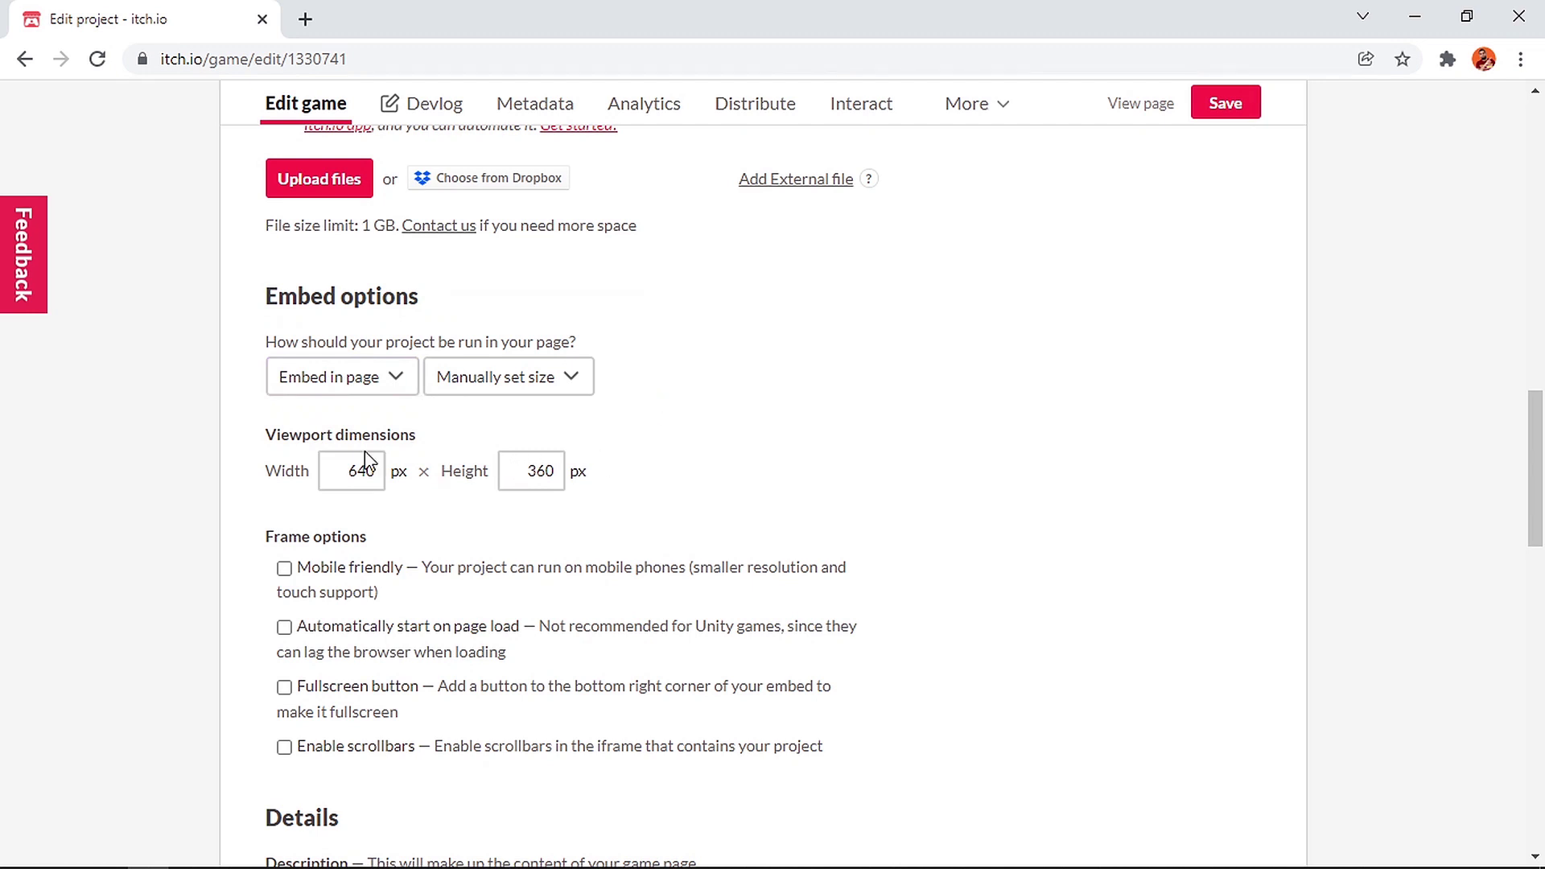
{"action": "left_click", "coordinate": [376, 382]}
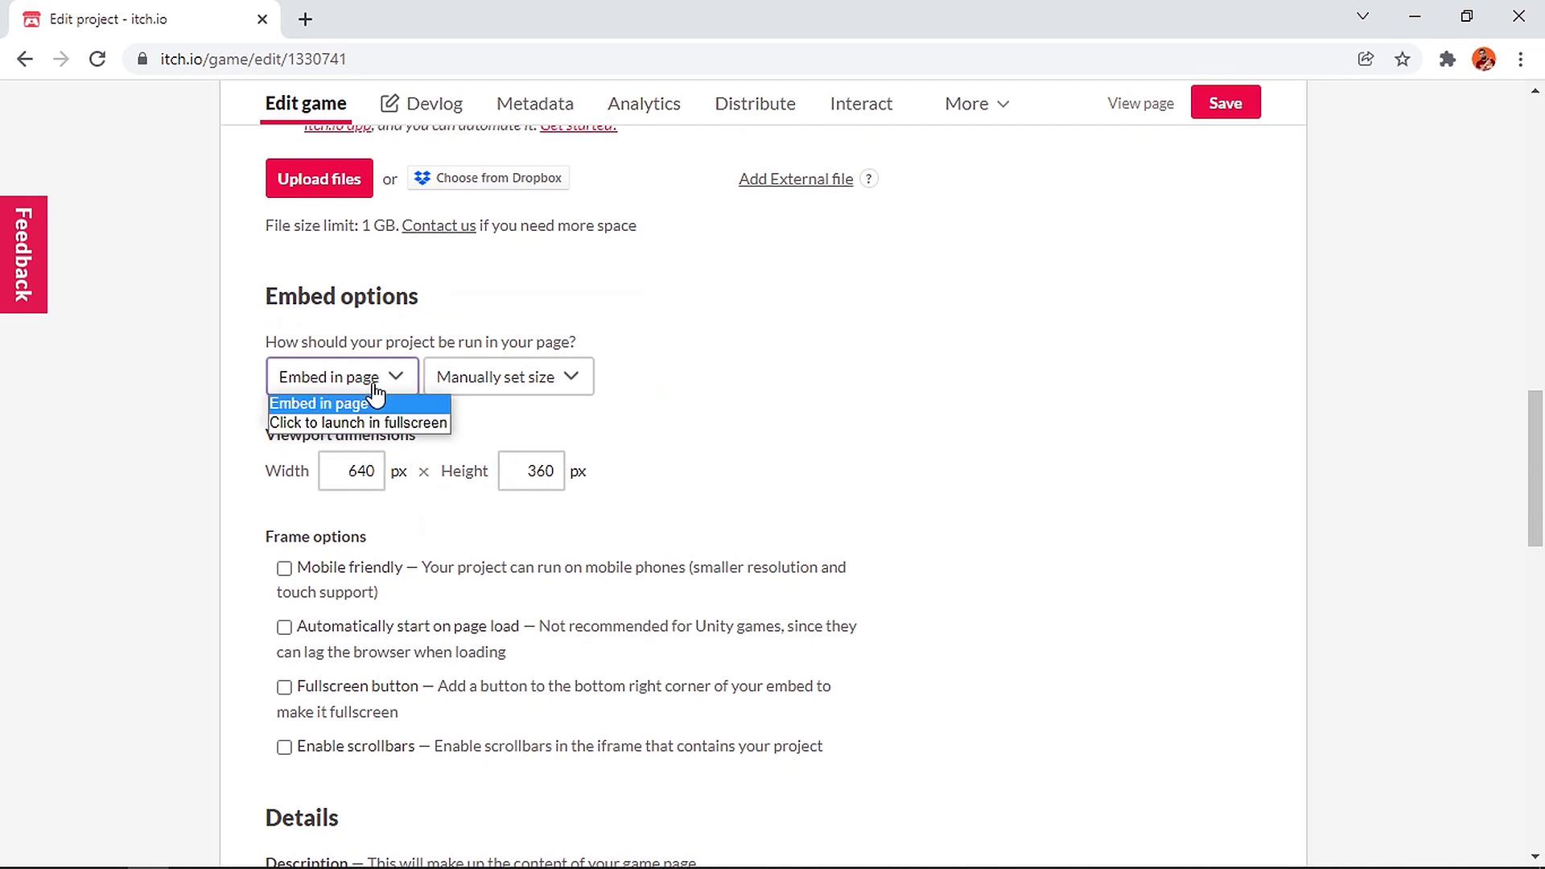
{"action": "left_click", "coordinate": [341, 423]}
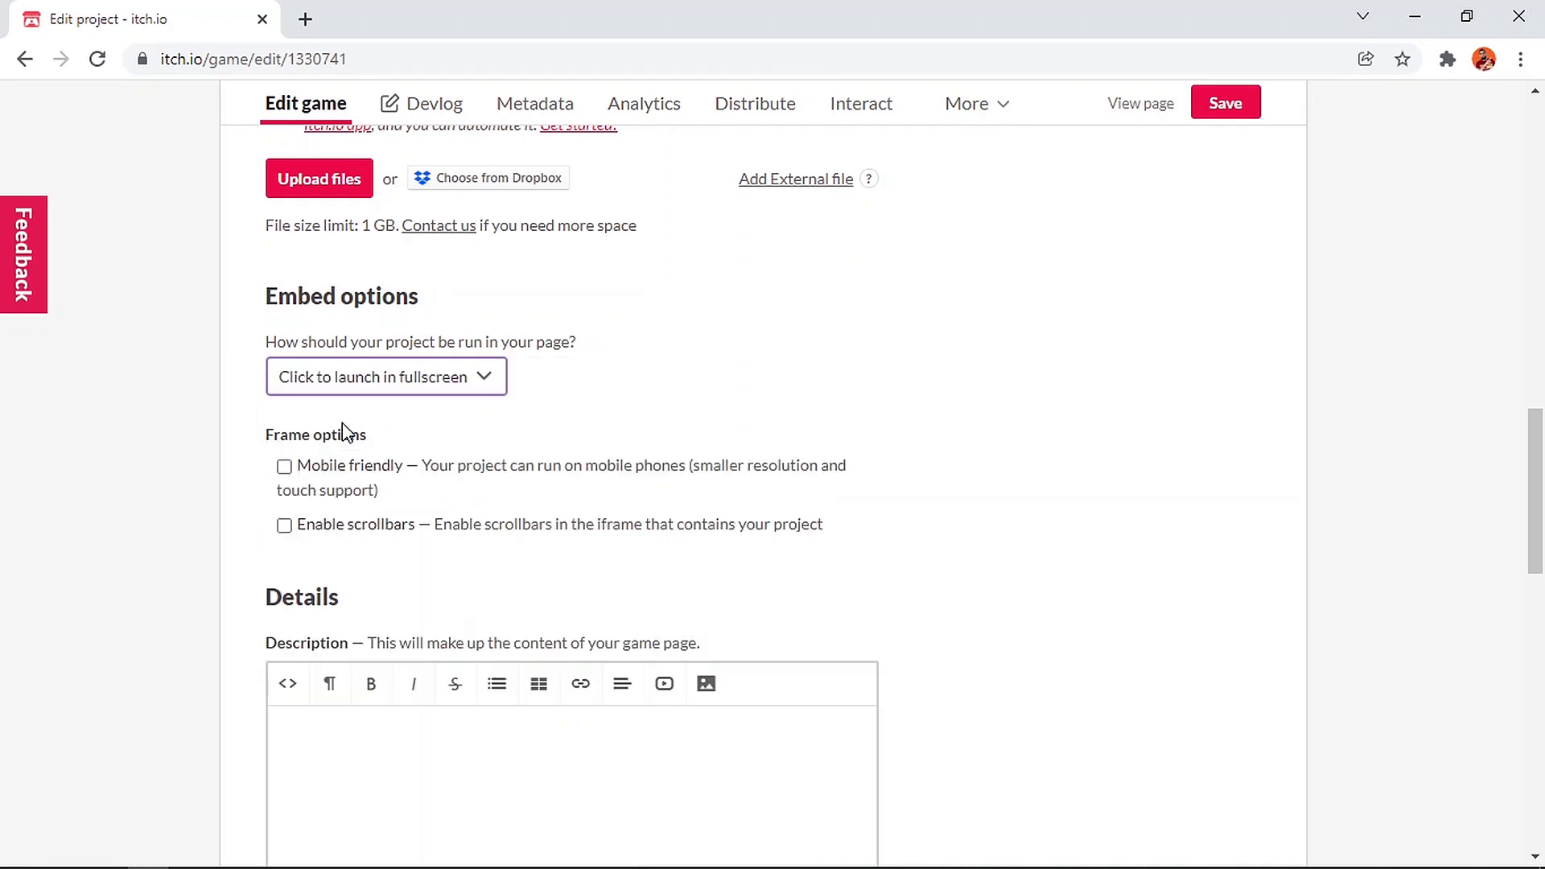
Step: Set the game's visibility to Public and save the project
{"action": "scroll", "coordinate": [344, 430], "scroll_direction": "down", "scroll_amount": 15}
{"action": "scroll", "coordinate": [361, 427], "scroll_direction": "down", "scroll_amount": 1}
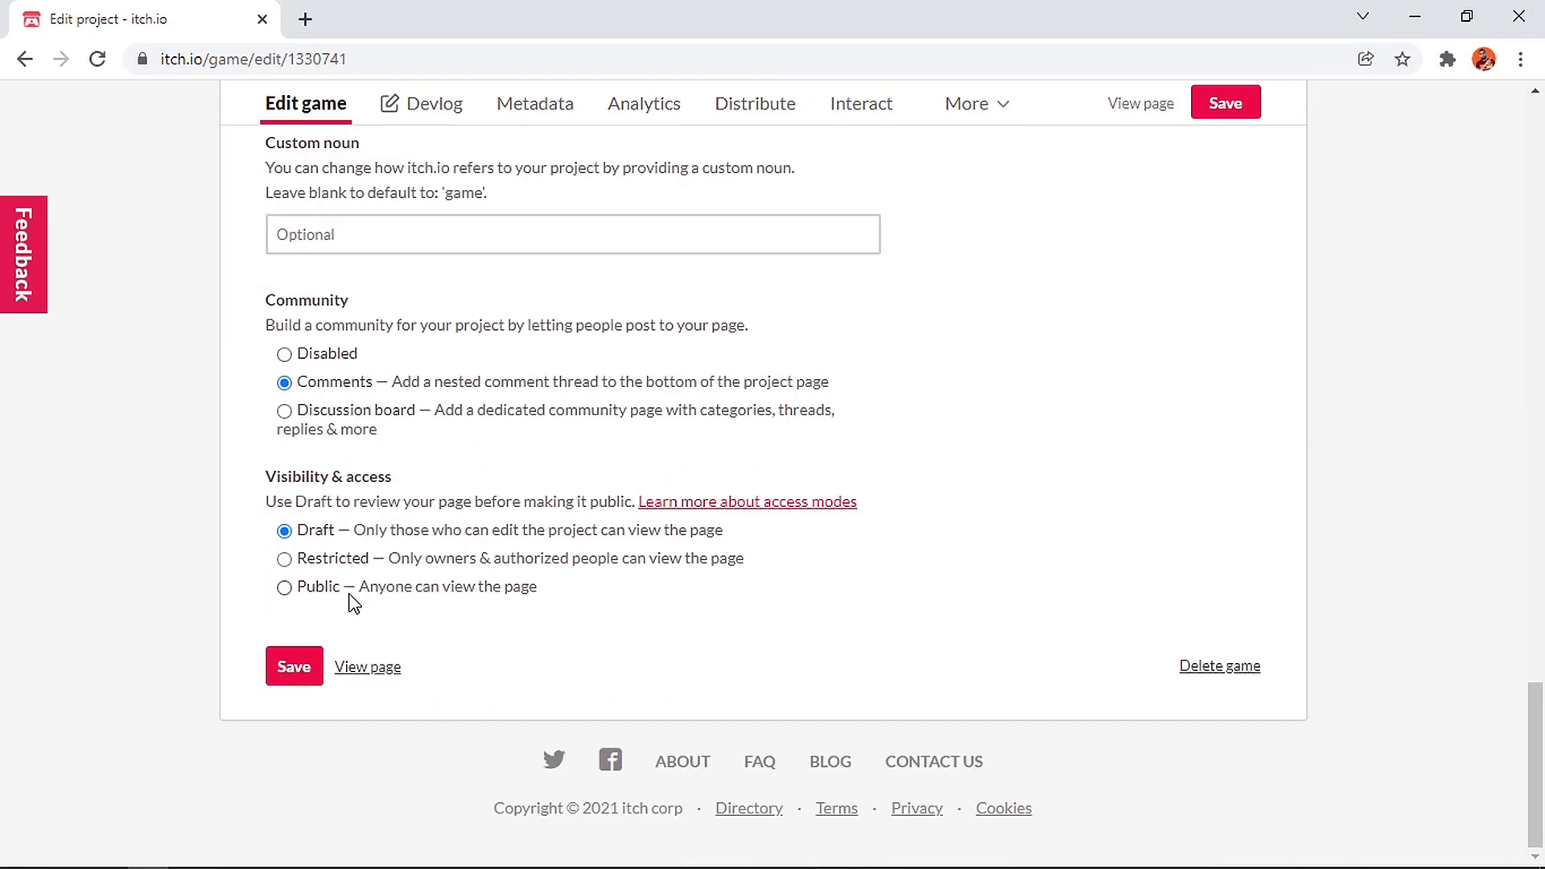
{"action": "left_click", "coordinate": [284, 588]}
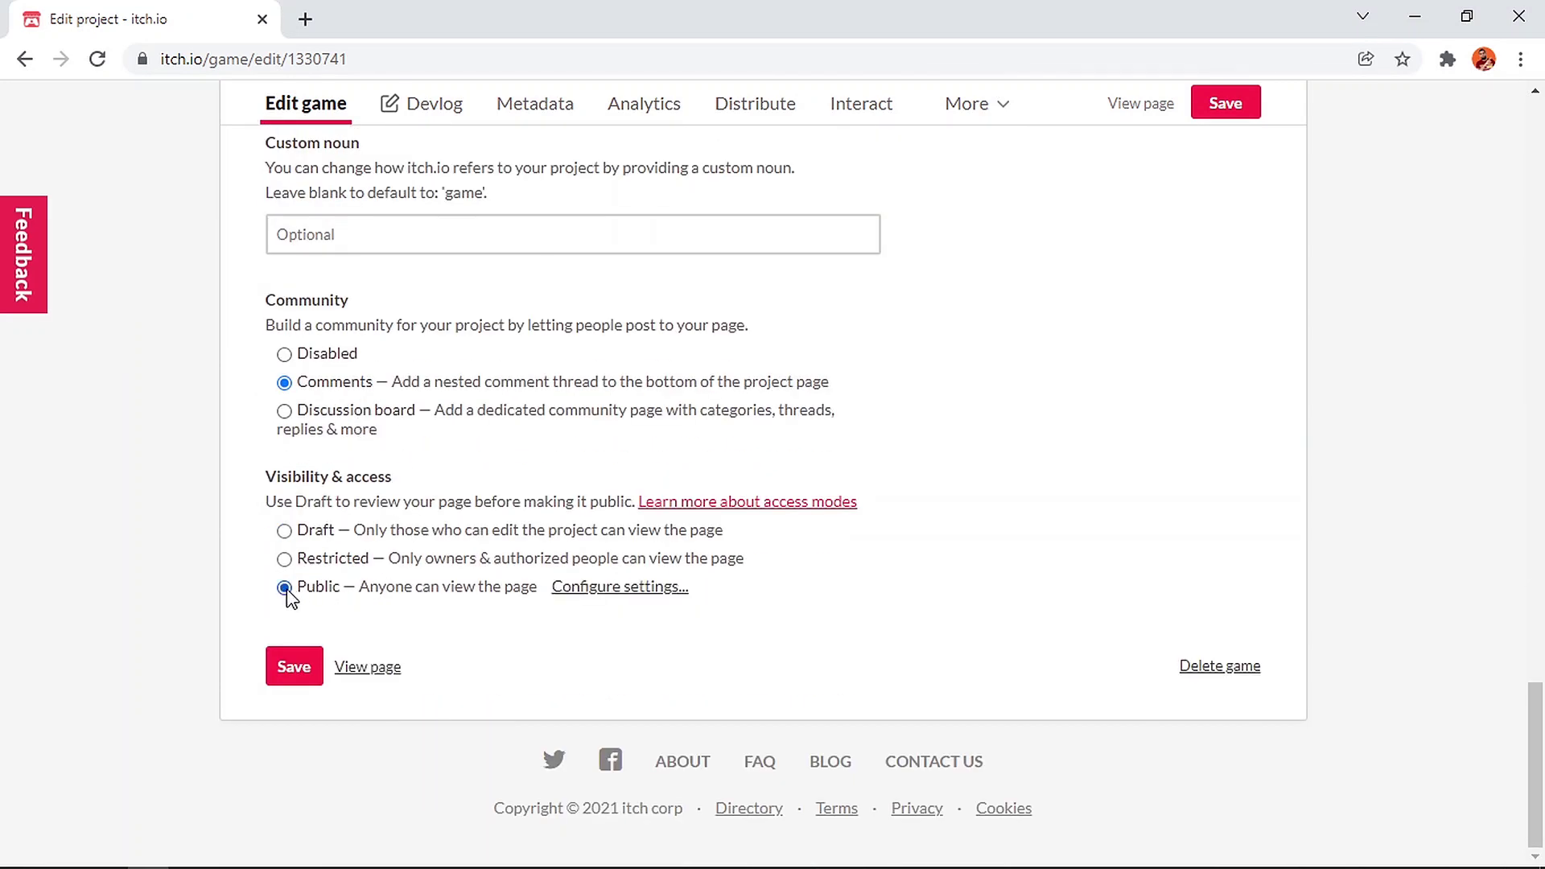
{"action": "left_click", "coordinate": [303, 677]}
Step: View the published page, launch the game and test it by moving around and shooting
{"action": "left_click", "coordinate": [370, 673]}
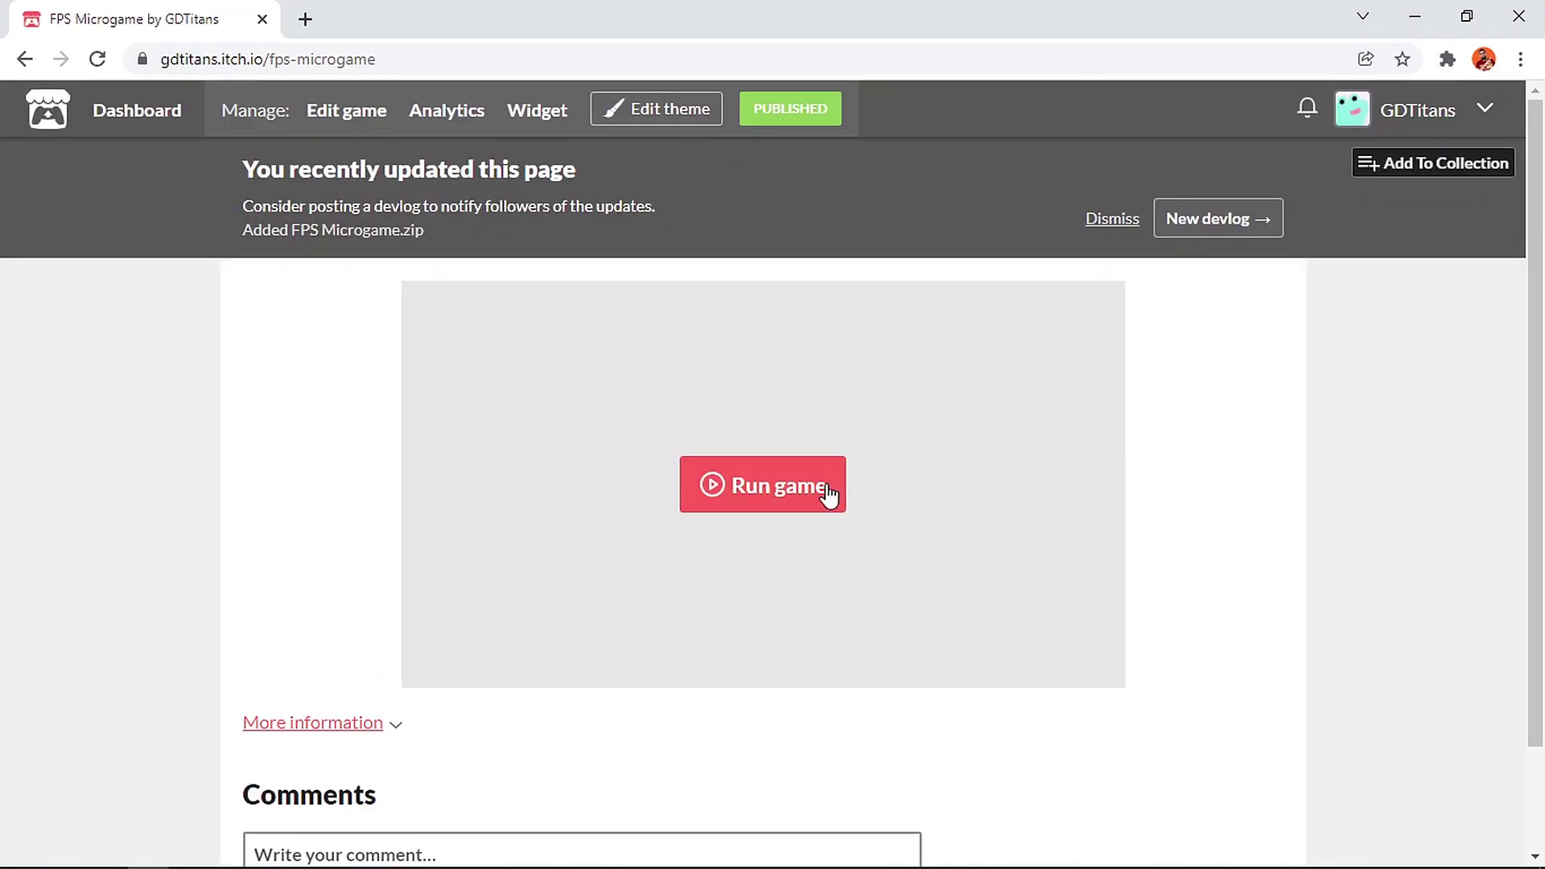
{"action": "left_click", "coordinate": [828, 499]}
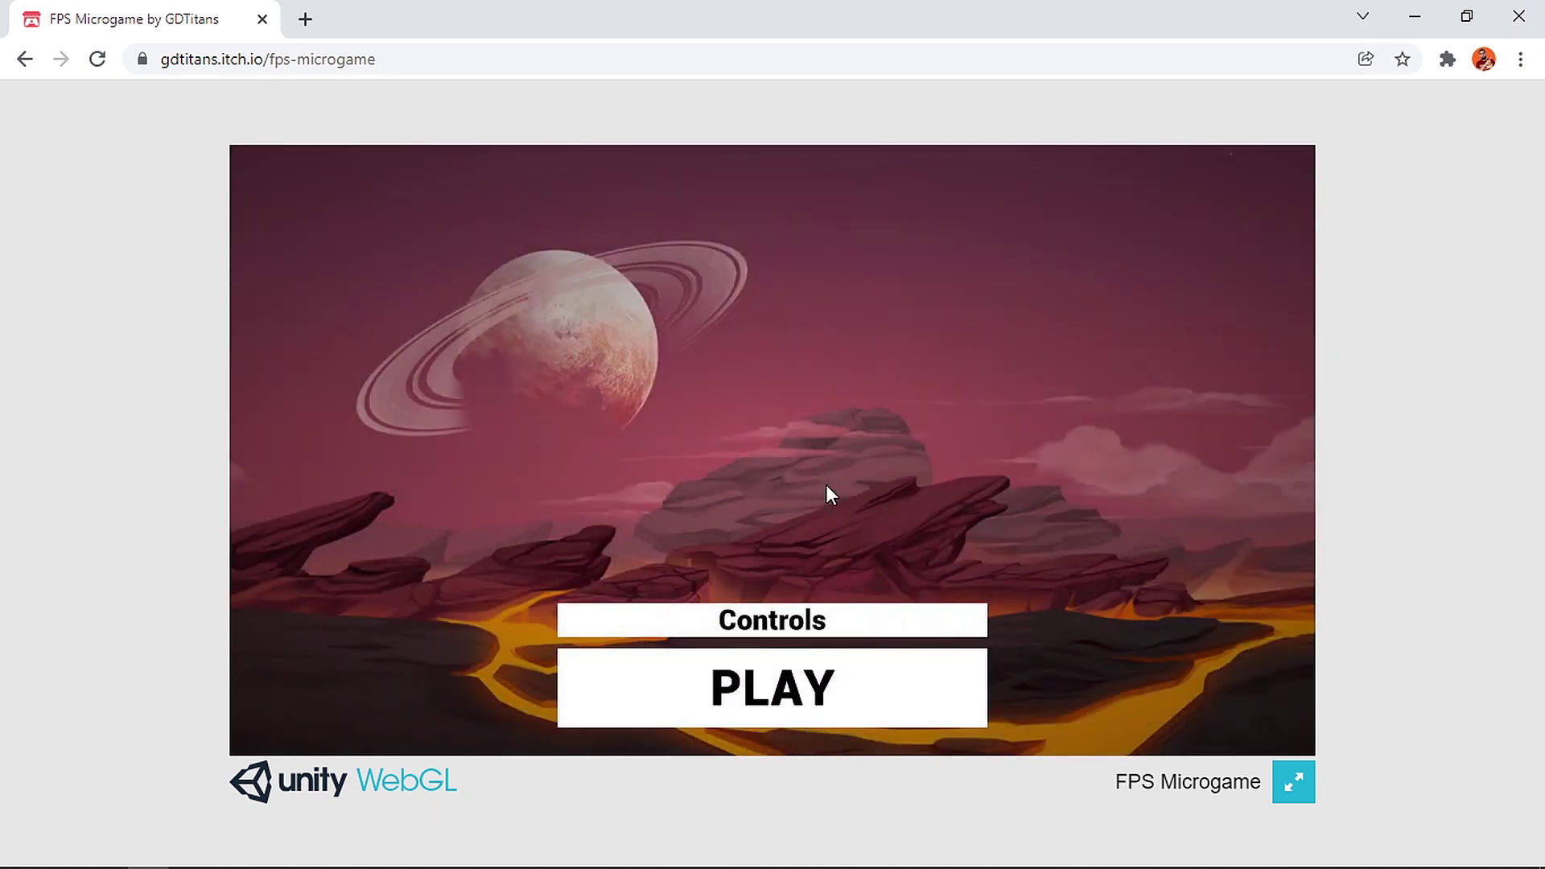
{"action": "left_click", "coordinate": [825, 676]}
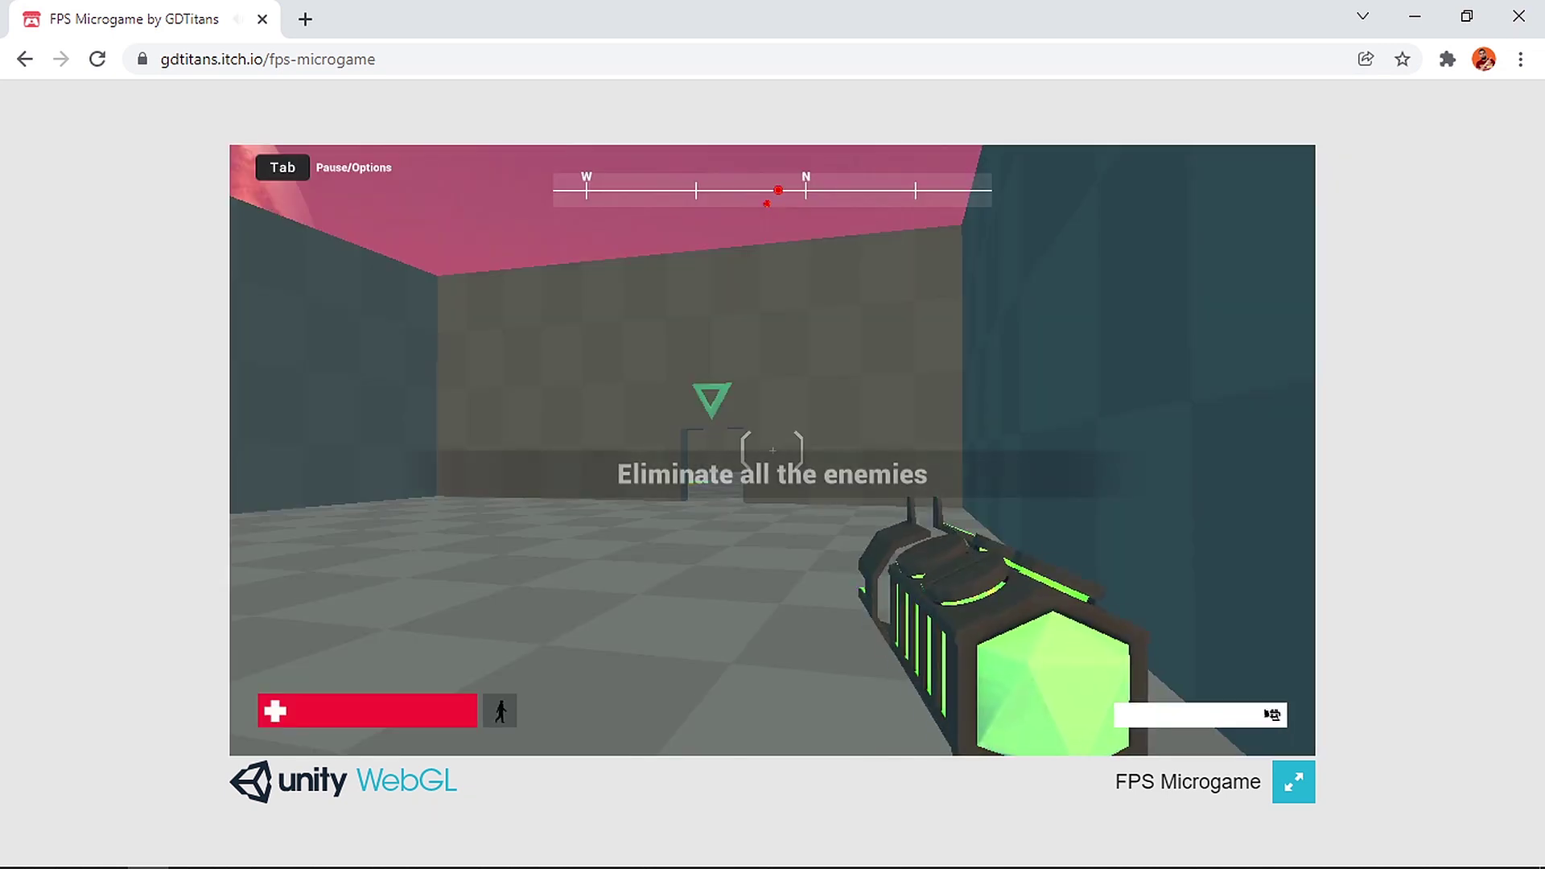
{"action": "left_click", "coordinate": [772, 449]}
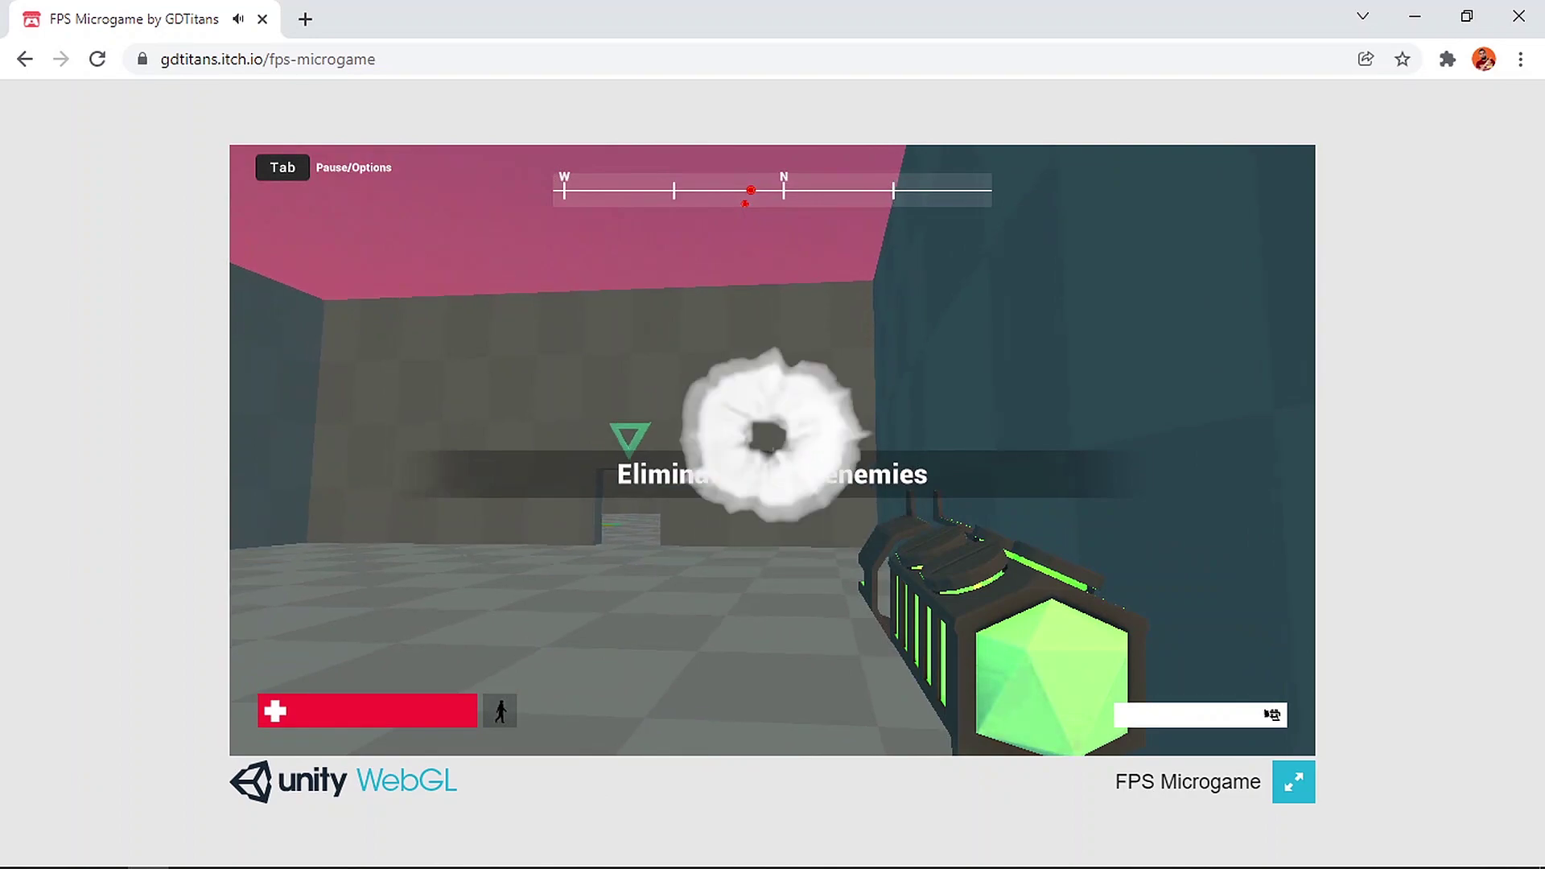
{"action": "key", "text": "w"}
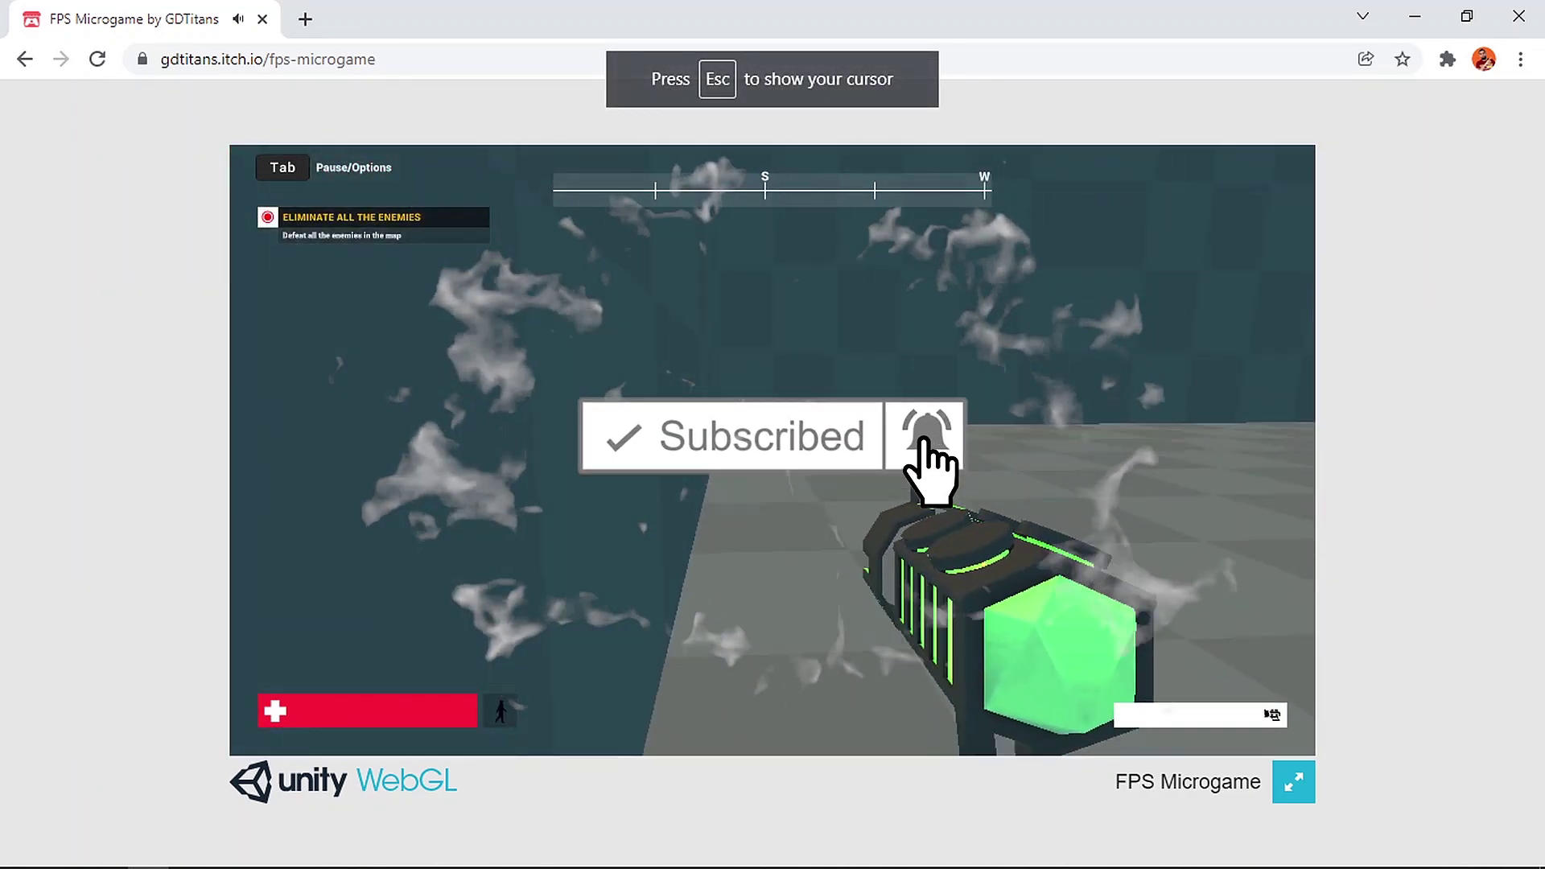
{"action": "left_click", "coordinate": [772, 449]}
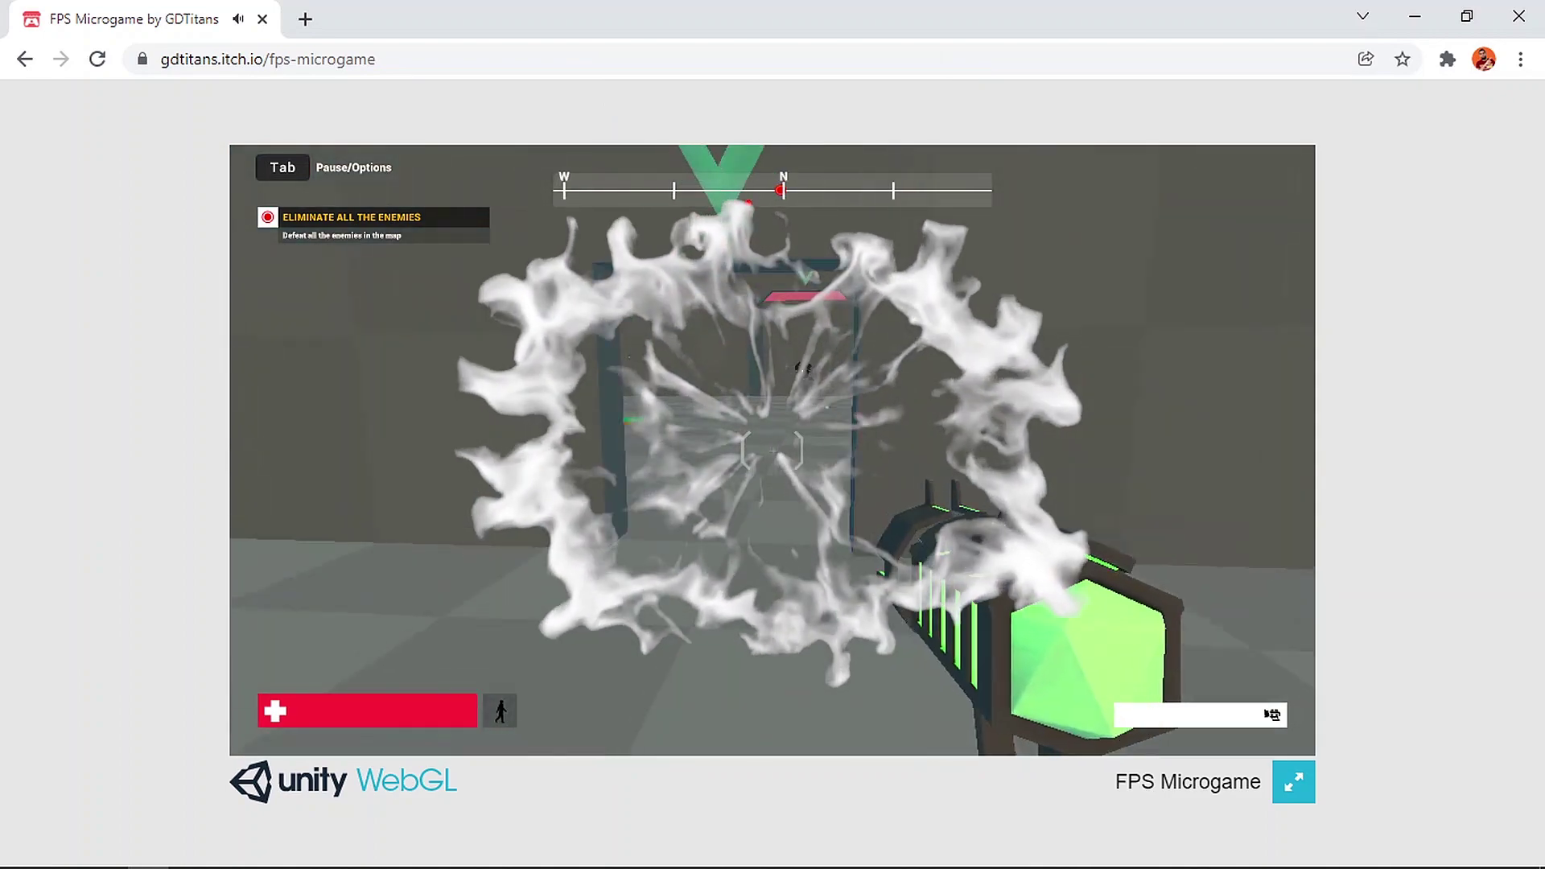